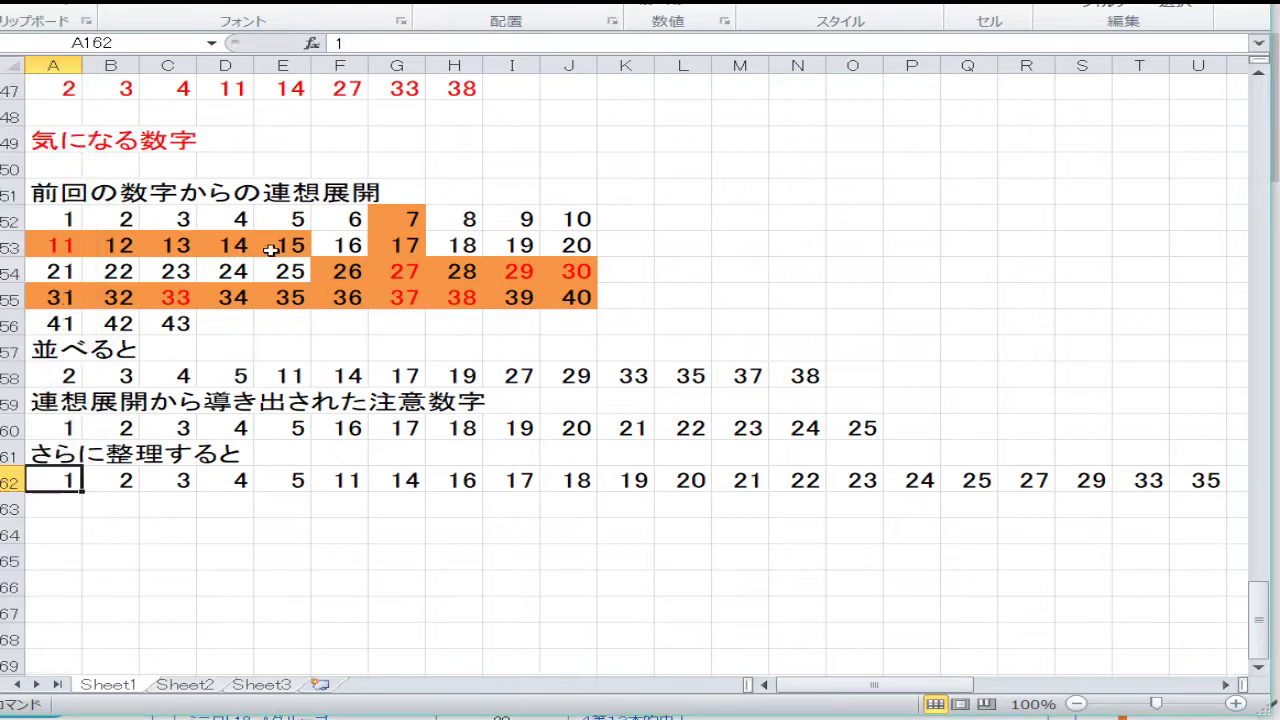
Review the ロト6, ロト7 and ミニロト source draws in rows 1–14 of Sheet1, marking the mixed draws in rows 9–14.
{"action": "scroll", "coordinate": [285, 280], "scroll_direction": "up", "scroll_amount": 20}
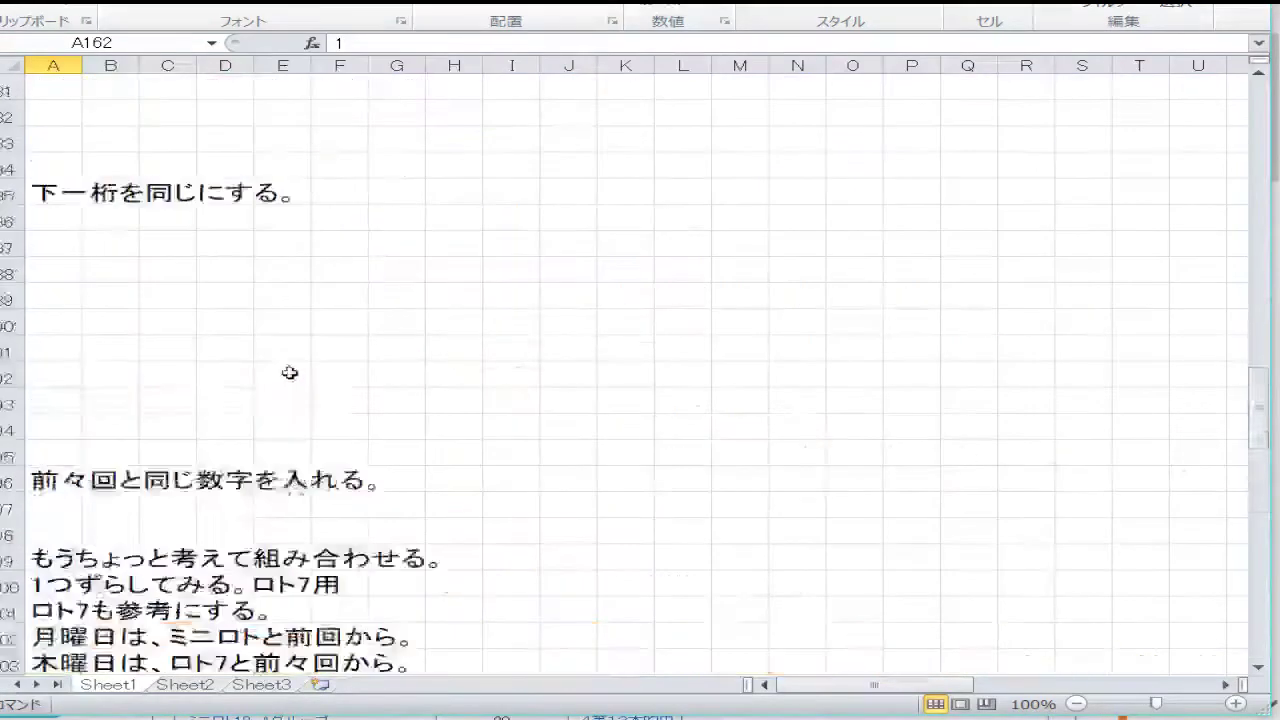
{"action": "scroll", "coordinate": [289, 372], "scroll_direction": "up", "scroll_amount": 20}
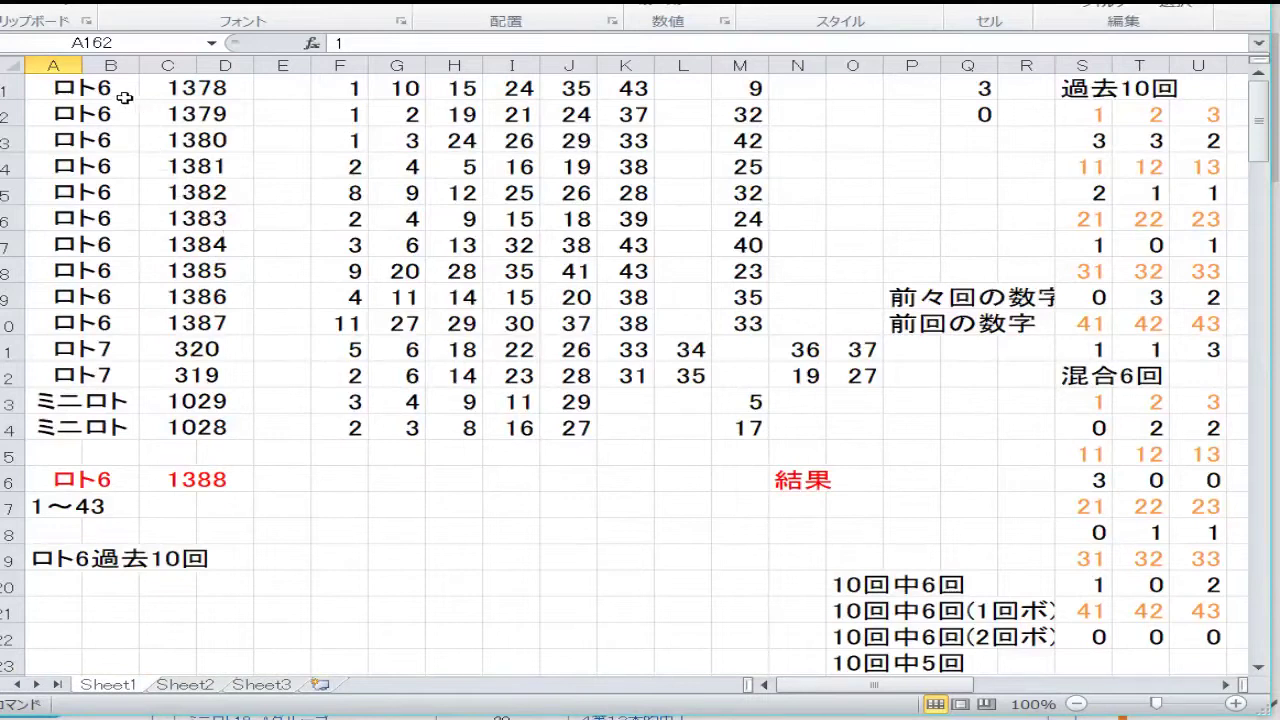
{"action": "left_click_drag", "start_coordinate": [125, 97], "coordinate": [110, 420]}
{"action": "left_click", "coordinate": [100, 278]}
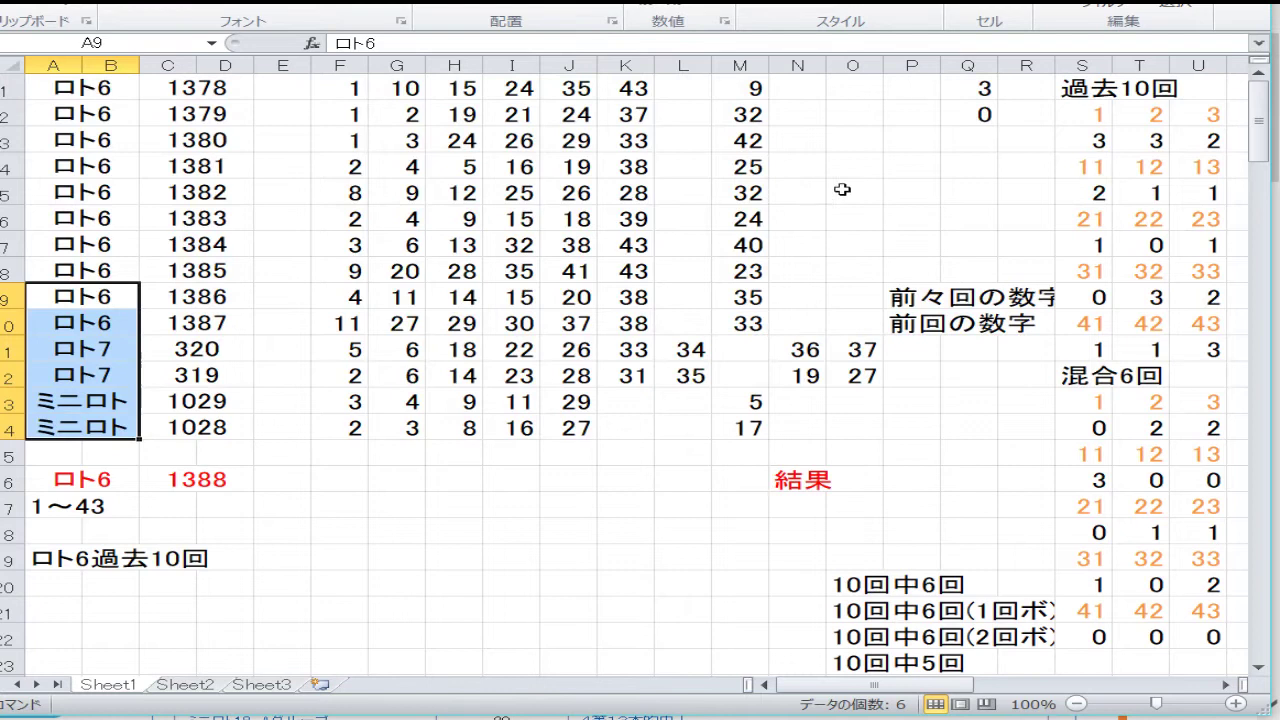
{"action": "left_click", "coordinate": [930, 192]}
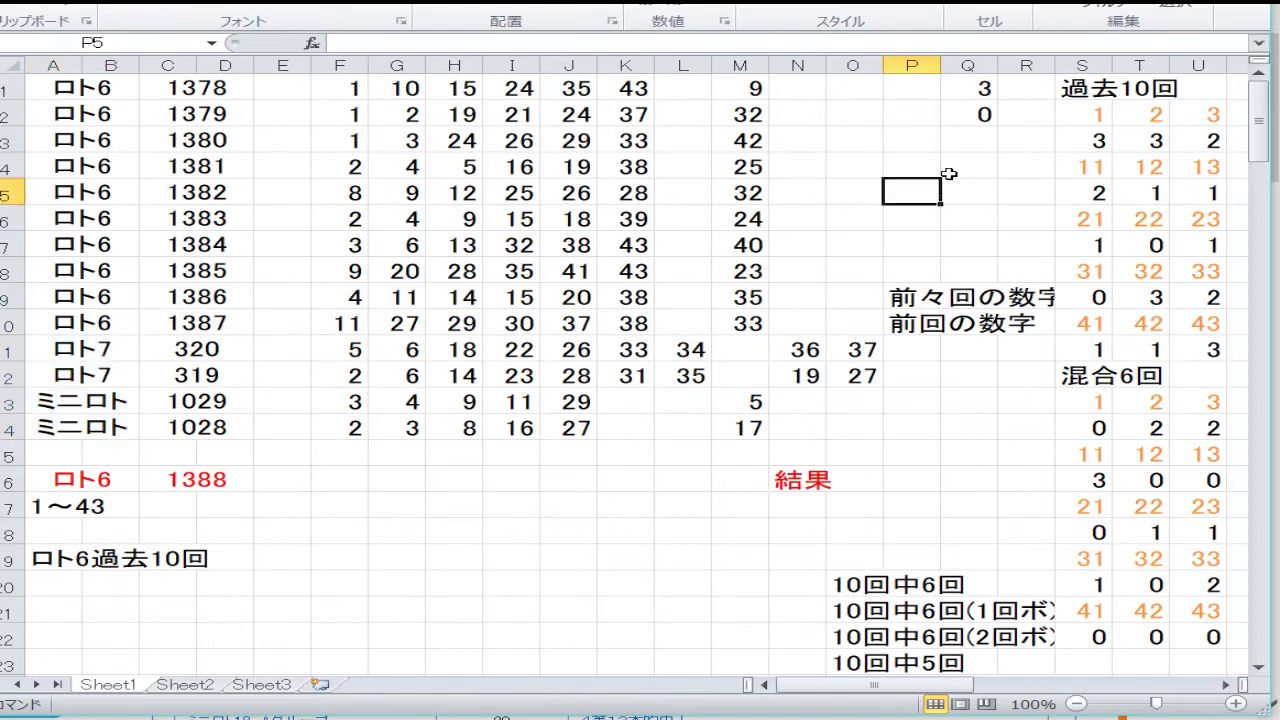
Inspect the COUNTIF formulas for numbers 1, 2 and 3 in the 過去10回 table, cells S3 to U3.
{"action": "key", "text": "Up"}
{"action": "key", "text": "Up"}
{"action": "key", "text": "Right"}
{"action": "key", "text": "Right"}
{"action": "key", "text": "Right"}
{"action": "key", "text": "F2"}
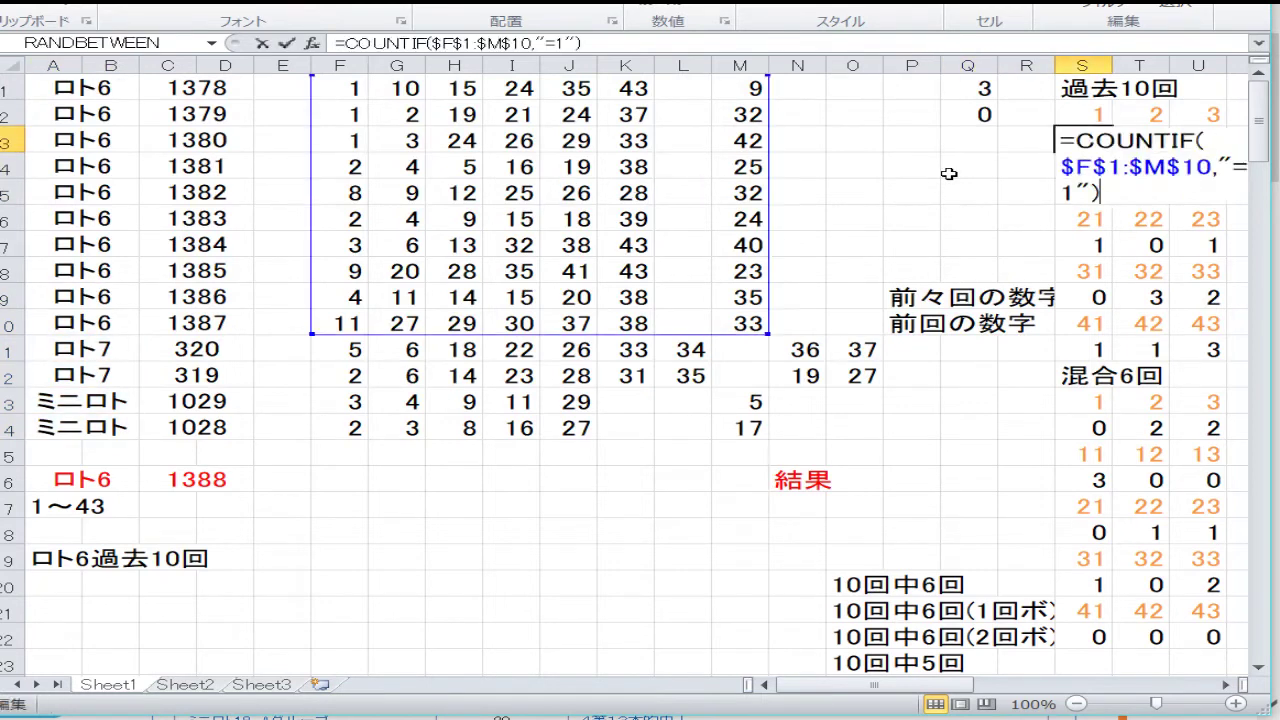
{"action": "key", "text": "Return"}
{"action": "key", "text": "Up"}
{"action": "key", "text": "Right"}
{"action": "key", "text": "F2"}
{"action": "key", "text": "Return"}
{"action": "key", "text": "Up"}
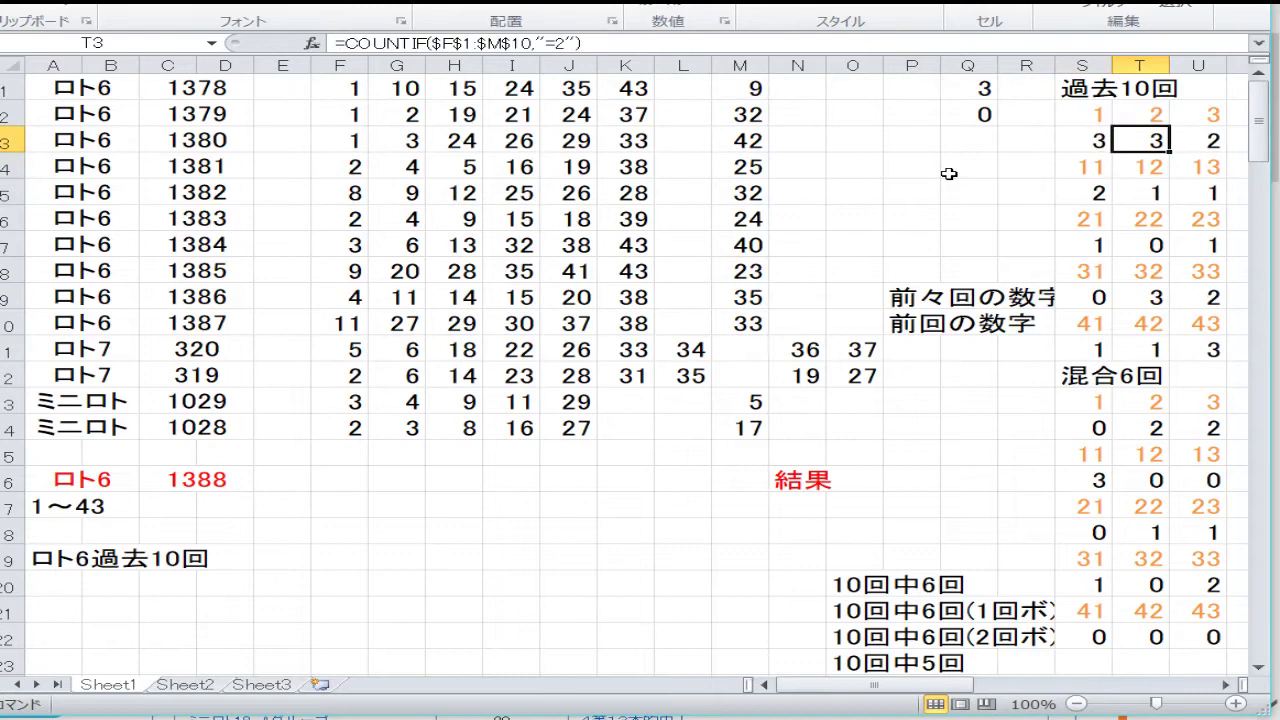
{"action": "key", "text": "Down"}
{"action": "key", "text": "Up"}
{"action": "key", "text": "Right"}
{"action": "key", "text": "F2"}
{"action": "key", "text": "Return"}
Inspect the COUNTIF formulas for numbers 1, 2 and 3 in the 混合6回 table, cells S14 to U14.
{"action": "key", "text": "Down"}
{"action": "key", "text": "Down"}
{"action": "key", "text": "Down"}
{"action": "key", "text": "Down"}
{"action": "key", "text": "Down"}
{"action": "key", "text": "Down"}
{"action": "key", "text": "Down"}
{"action": "key", "text": "Down"}
{"action": "key", "text": "Down"}
{"action": "key", "text": "Down"}
{"action": "key", "text": "Down"}
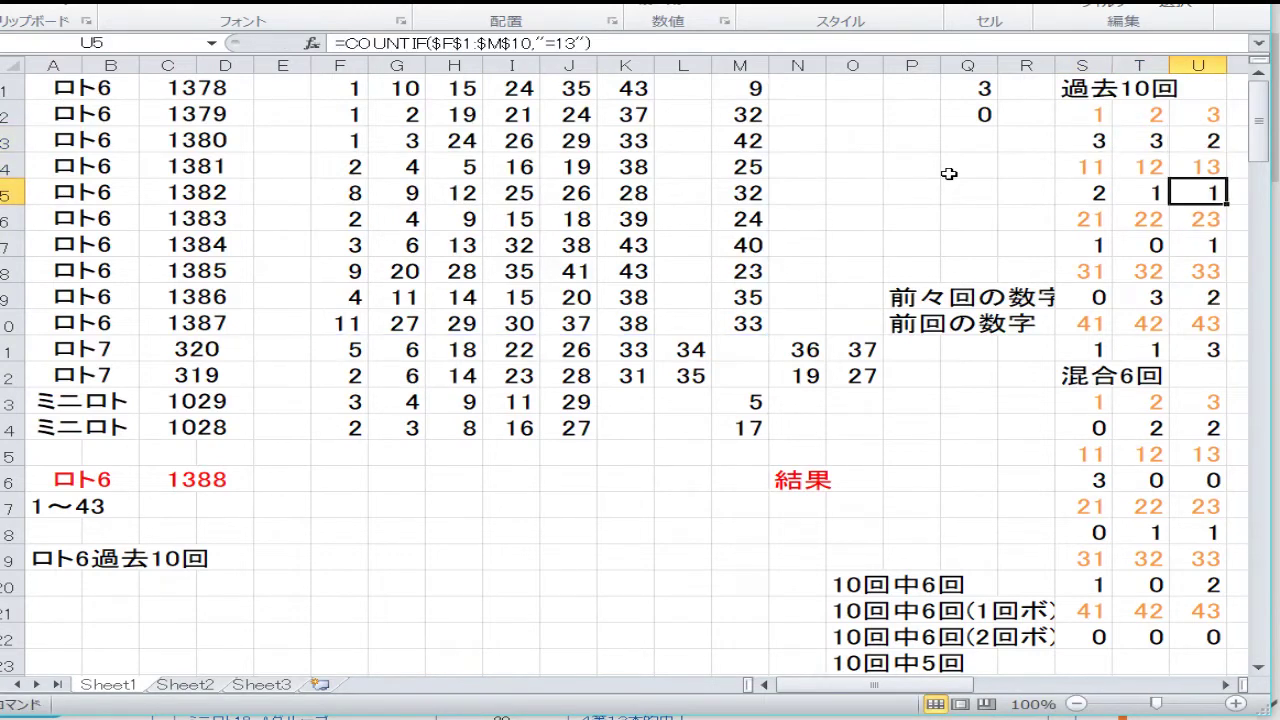
{"action": "key", "text": "Left"}
{"action": "key", "text": "Left"}
{"action": "key", "text": "Left"}
{"action": "key", "text": "Up"}
{"action": "key", "text": "Right"}
{"action": "key", "text": "F2"}
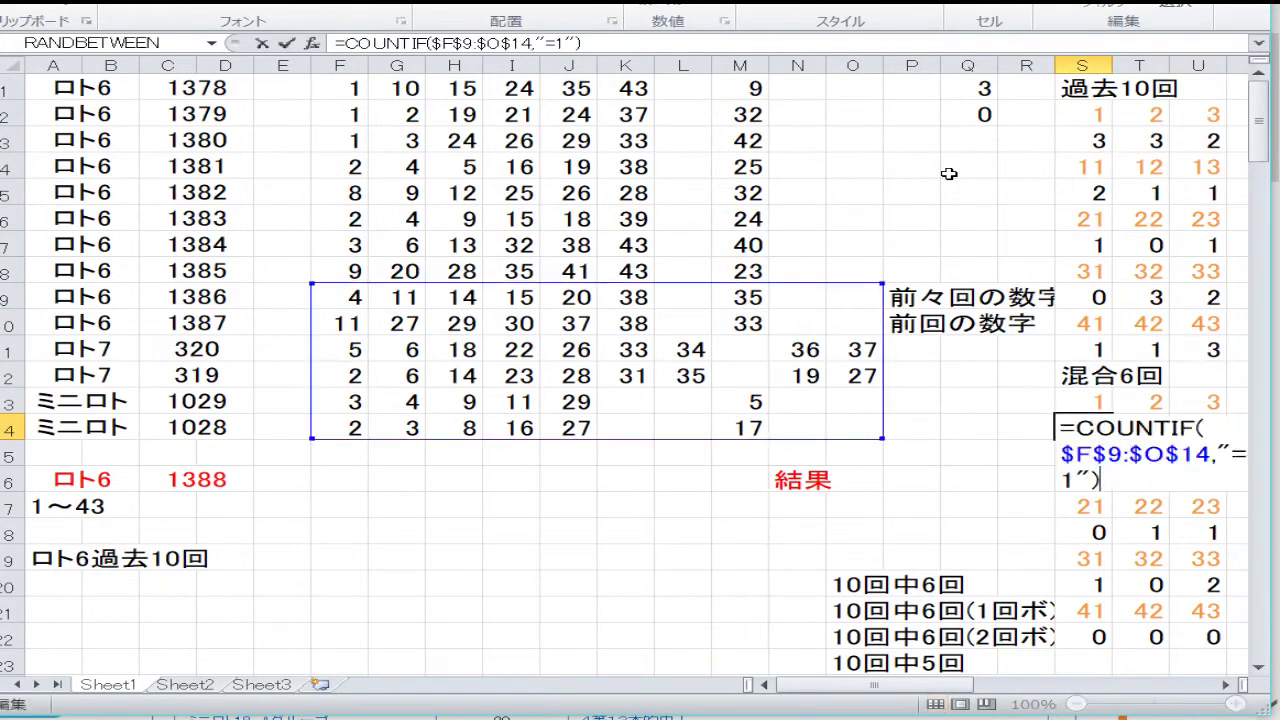
{"action": "key", "text": "Return"}
{"action": "key", "text": "Up"}
{"action": "key", "text": "Right"}
{"action": "key", "text": "F2"}
{"action": "key", "text": "Return"}
{"action": "key", "text": "Up"}
{"action": "key", "text": "Right"}
{"action": "key", "text": "F2"}
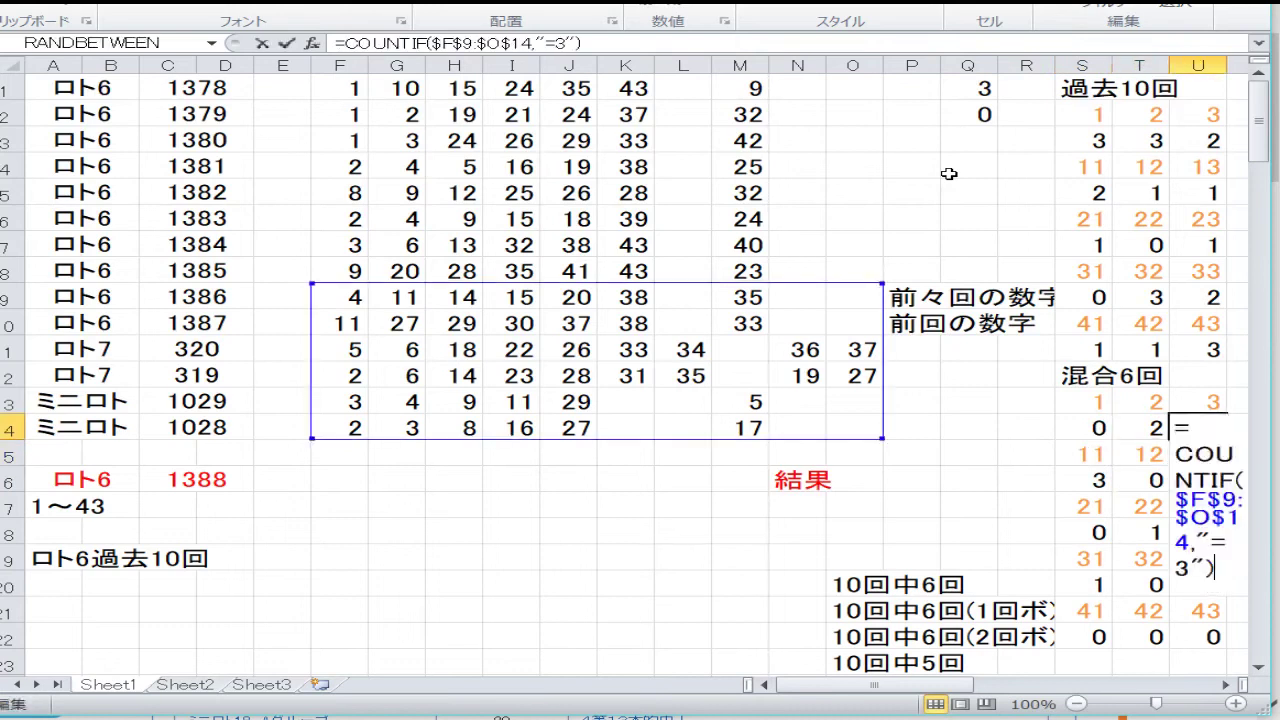
{"action": "key", "text": "Return"}
Look over the 過去10回ボーナス数字 and 混合6回ボーナス数字 count tables beside the main count tables.
{"action": "key", "text": "Up"}
{"action": "key", "text": "Up"}
{"action": "key", "text": "Up"}
{"action": "key", "text": "Right"}
{"action": "key", "text": "Right"}
{"action": "key", "text": "Right"}
{"action": "key", "text": "Right"}
{"action": "key", "text": "Right"}
{"action": "key", "text": "Right"}
{"action": "key", "text": "Right"}
{"action": "key", "text": "Right"}
{"action": "key", "text": "Right"}
{"action": "key", "text": "Right"}
{"action": "key", "text": "Right"}
{"action": "key", "text": "Right"}
{"action": "key", "text": "Right"}
{"action": "key", "text": "Right"}
{"action": "key", "text": "Right"}
{"action": "key", "text": "Right"}
{"action": "key", "text": "Right"}
{"action": "key", "text": "Right"}
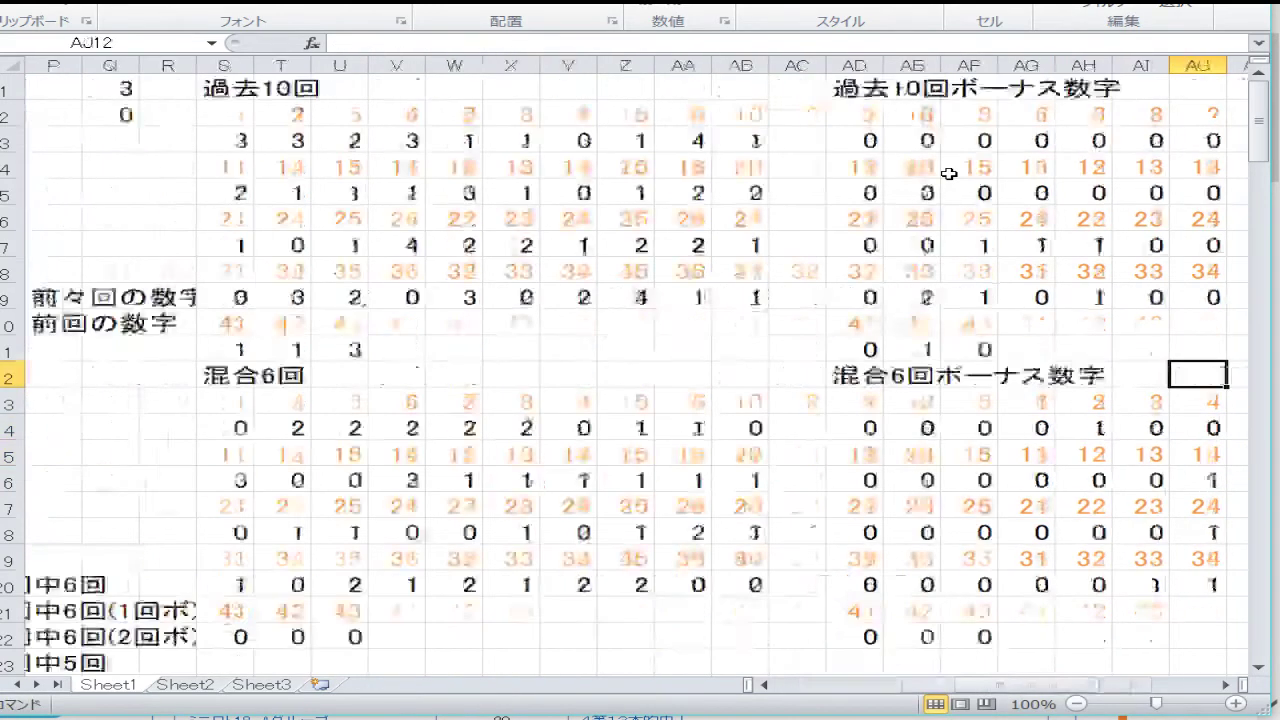
Return to column A and locate the 10回中4回 numbers in row 26 of the ロト6過去10回 section.
{"action": "key", "text": "Left"}
{"action": "key", "text": "Left"}
{"action": "key", "text": "Left"}
{"action": "key", "text": "Left"}
{"action": "key", "text": "Left"}
{"action": "key", "text": "Left"}
{"action": "key", "text": "Left"}
{"action": "key", "text": "Left"}
{"action": "key", "text": "Left"}
{"action": "key", "text": "Left"}
{"action": "key", "text": "Left"}
{"action": "key", "text": "Left"}
{"action": "key", "text": "Left"}
{"action": "key", "text": "Left"}
{"action": "key", "text": "Left"}
{"action": "key", "text": "Left"}
{"action": "key", "text": "Left"}
{"action": "key", "text": "Left"}
{"action": "key", "text": "Left"}
{"action": "key", "text": "Left"}
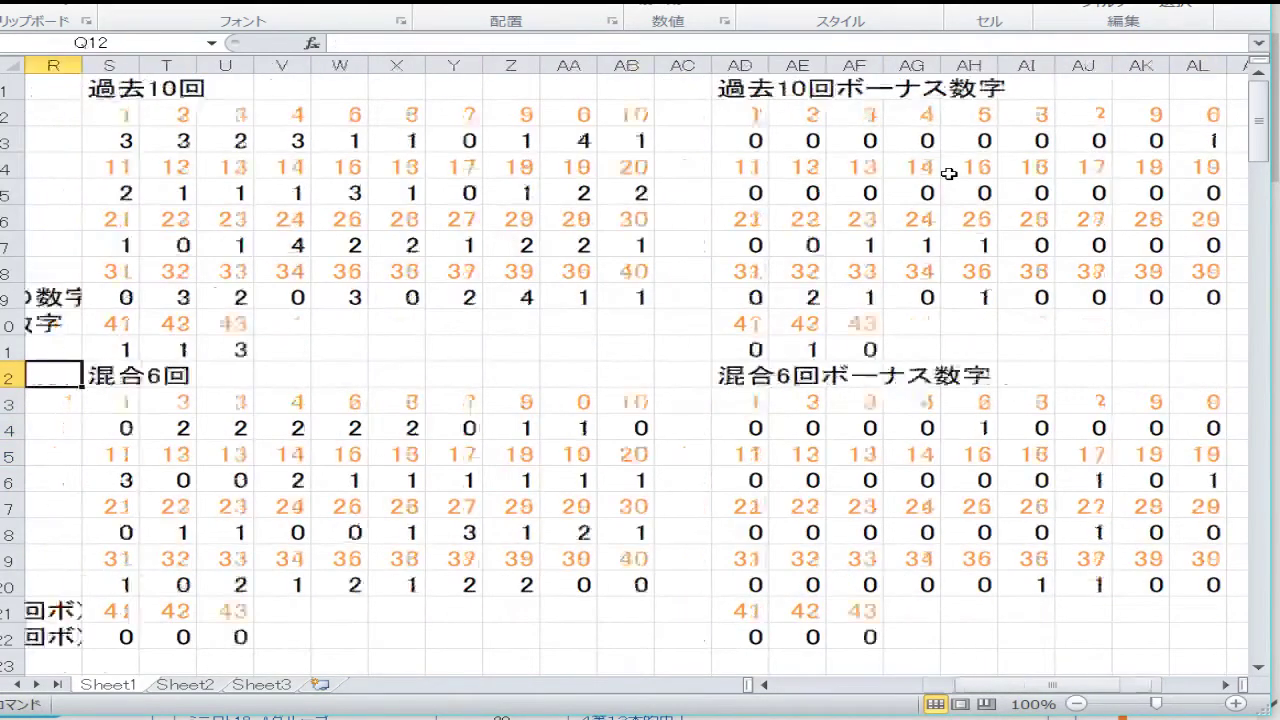
{"action": "key", "text": "Left"}
{"action": "key", "text": "Left"}
{"action": "key", "text": "Left"}
{"action": "key", "text": "Left"}
{"action": "key", "text": "Left"}
{"action": "key", "text": "Left"}
{"action": "key", "text": "Left"}
{"action": "key", "text": "Left"}
{"action": "key", "text": "Left"}
{"action": "key", "text": "Left"}
{"action": "key", "text": "Left"}
{"action": "key", "text": "Left"}
{"action": "key", "text": "Left"}
{"action": "key", "text": "Down"}
{"action": "key", "text": "Down"}
{"action": "key", "text": "Down"}
{"action": "key", "text": "Down"}
{"action": "key", "text": "Down"}
{"action": "key", "text": "Down"}
{"action": "key", "text": "Down"}
{"action": "key", "text": "Down"}
{"action": "key", "text": "Down"}
{"action": "key", "text": "Down"}
{"action": "key", "text": "Down"}
{"action": "key", "text": "Down"}
{"action": "key", "text": "Down"}
{"action": "key", "text": "Down"}
{"action": "key", "text": "Down"}
{"action": "key", "text": "Down"}
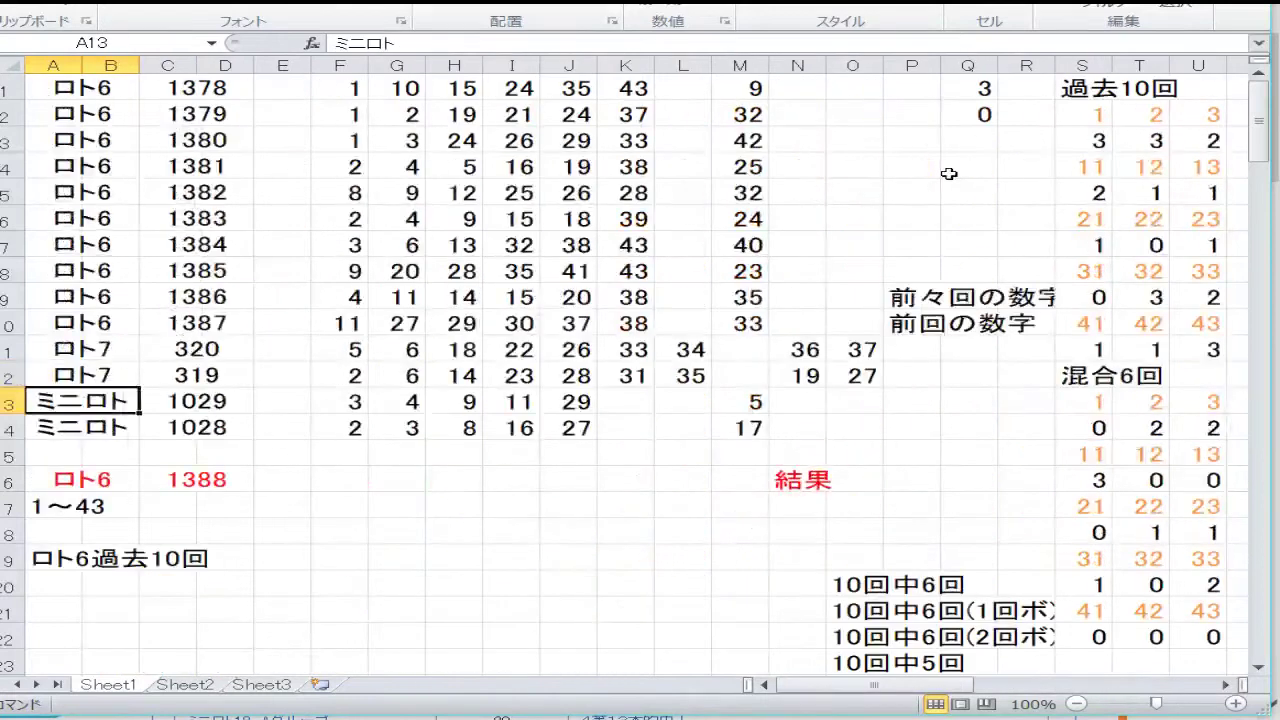
{"action": "key", "text": "Down"}
{"action": "key", "text": "Down"}
{"action": "key", "text": "Down"}
{"action": "key", "text": "Down"}
{"action": "key", "text": "Down"}
{"action": "key", "text": "Down"}
{"action": "key", "text": "Down"}
{"action": "key", "text": "Up"}
{"action": "key", "text": "Up"}
{"action": "key", "text": "Up"}
{"action": "key", "text": "Up"}
{"action": "key", "text": "Up"}
{"action": "key", "text": "Up"}
{"action": "key", "text": "Up"}
{"action": "key", "text": "Up"}
{"action": "key", "text": "Up"}
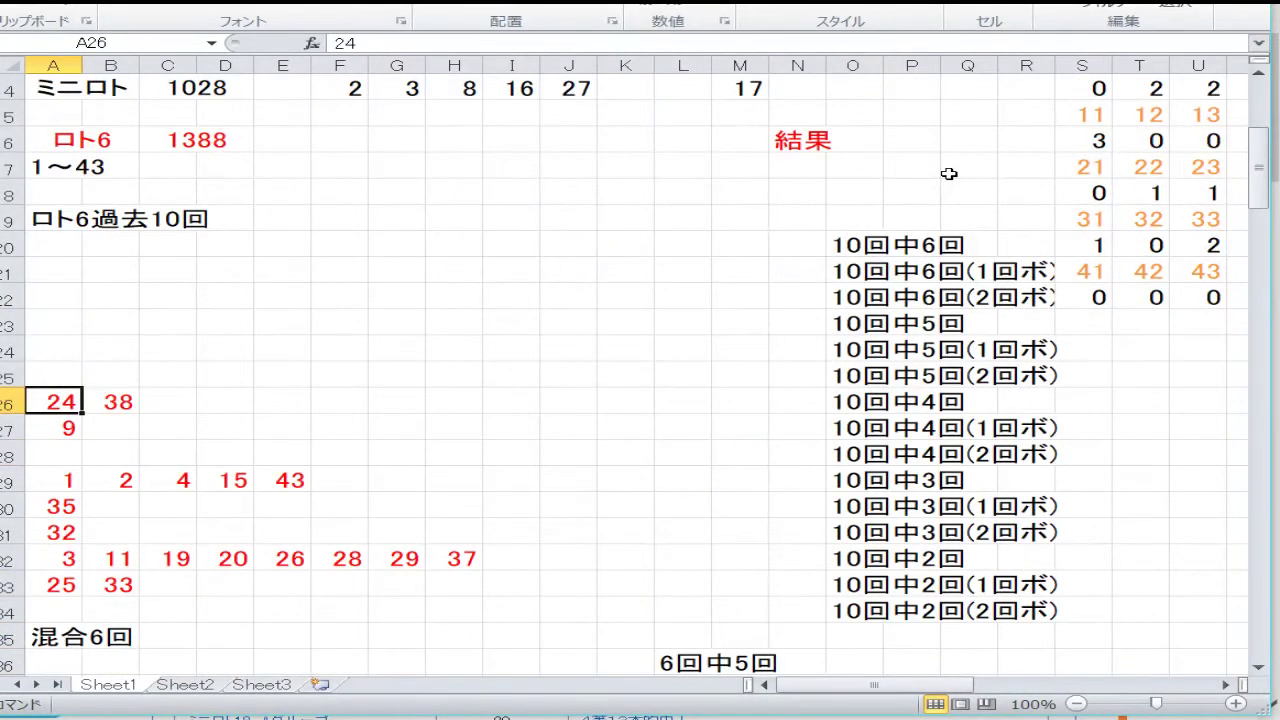
Read through the ロト6過去10回 numbers row by row, from row 27 to the 10回中2回(1回ボ) row 33.
{"action": "key", "text": "Down"}
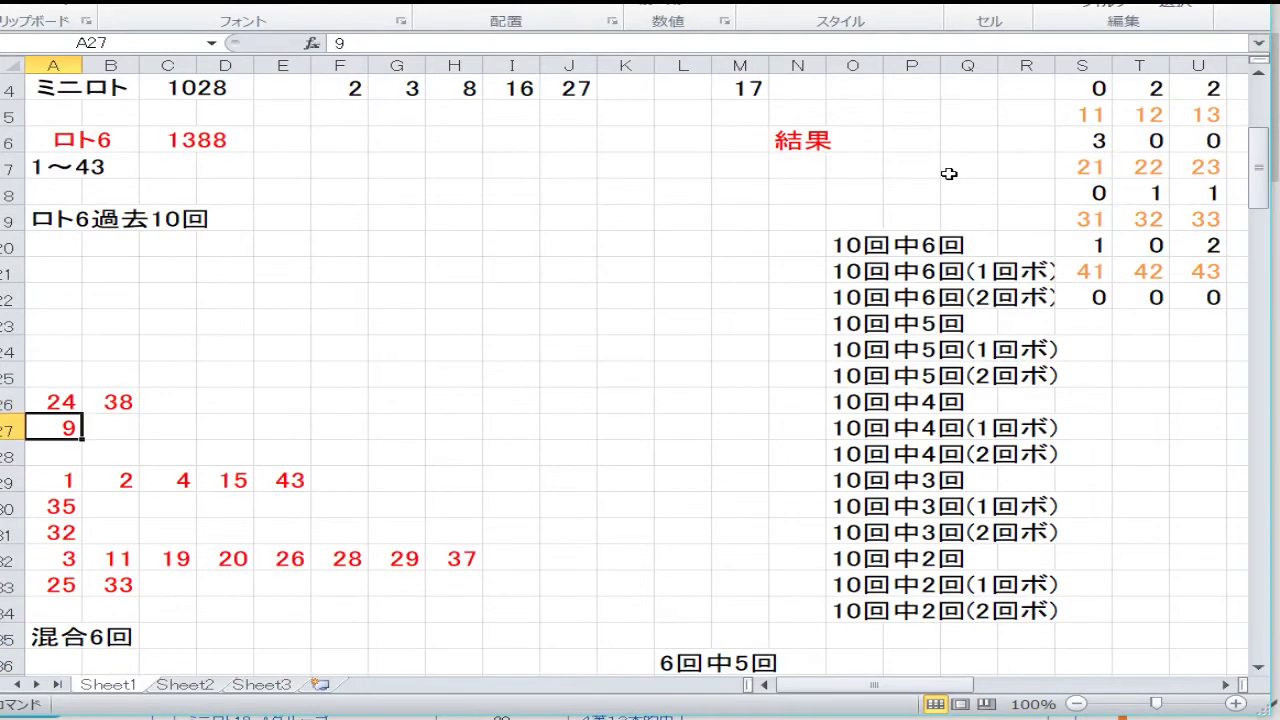
{"action": "key", "text": "Down"}
{"action": "key", "text": "Down"}
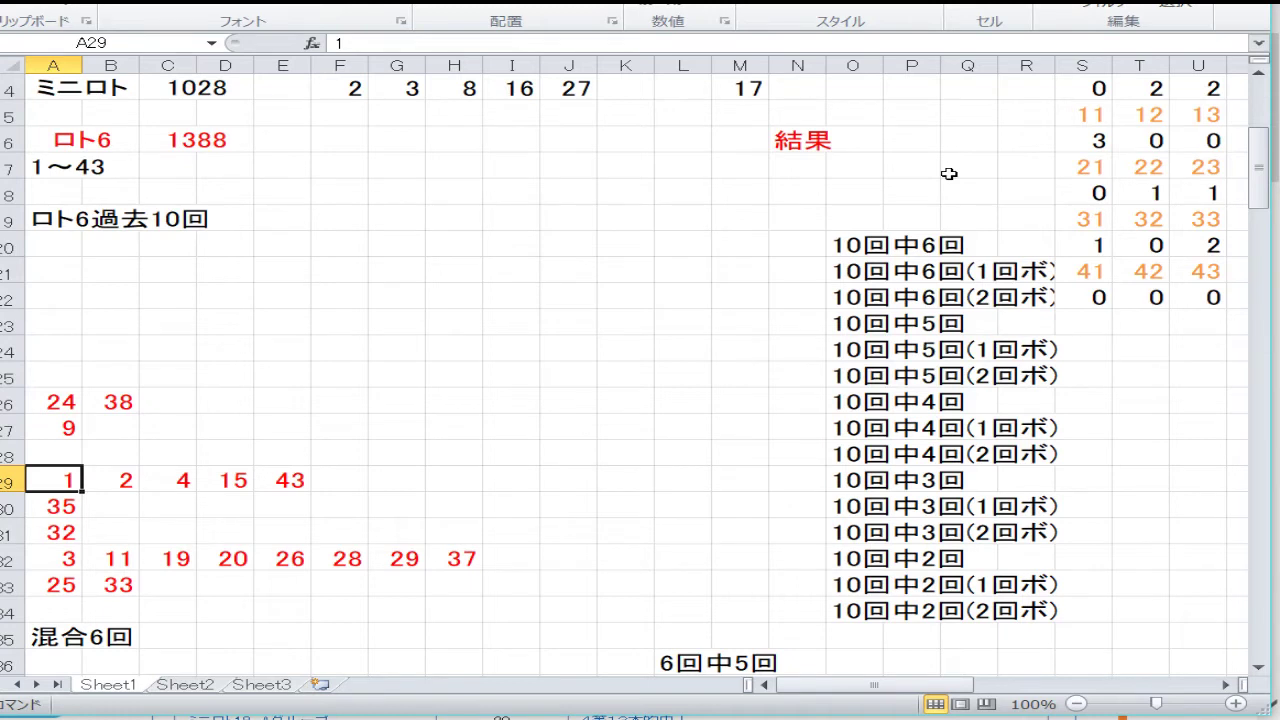
{"action": "key", "text": "Down"}
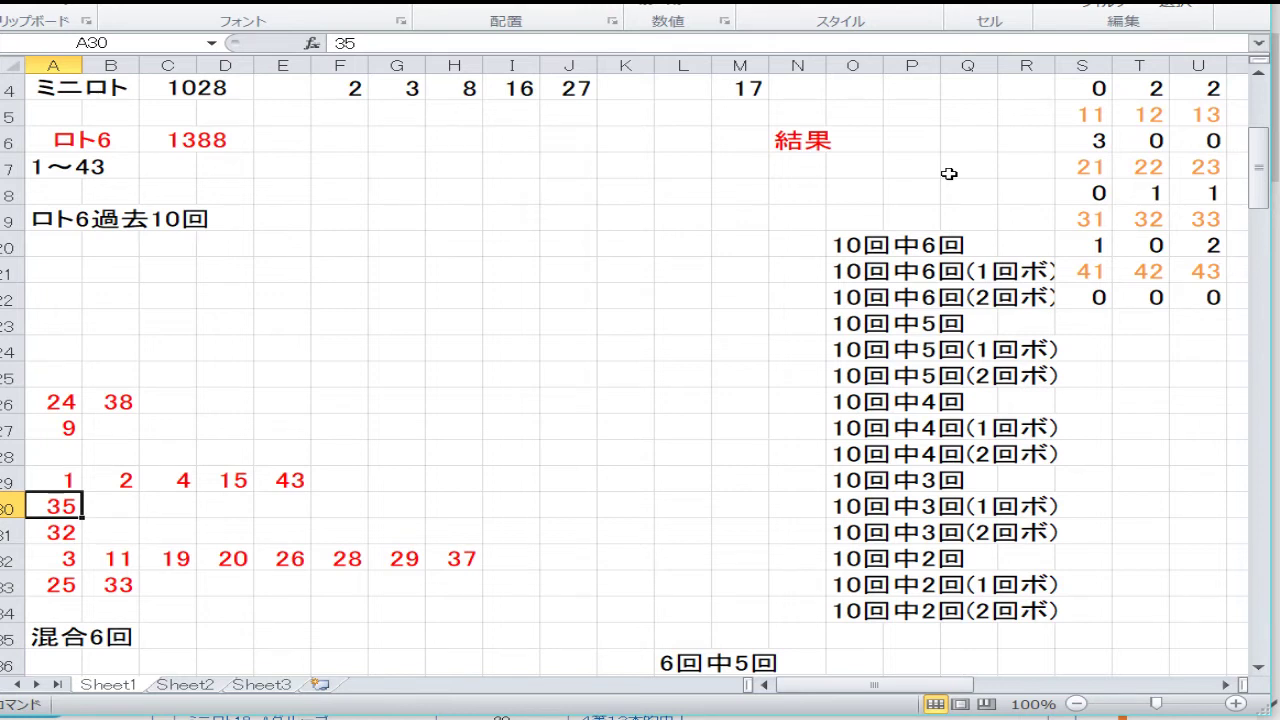
{"action": "key", "text": "Down"}
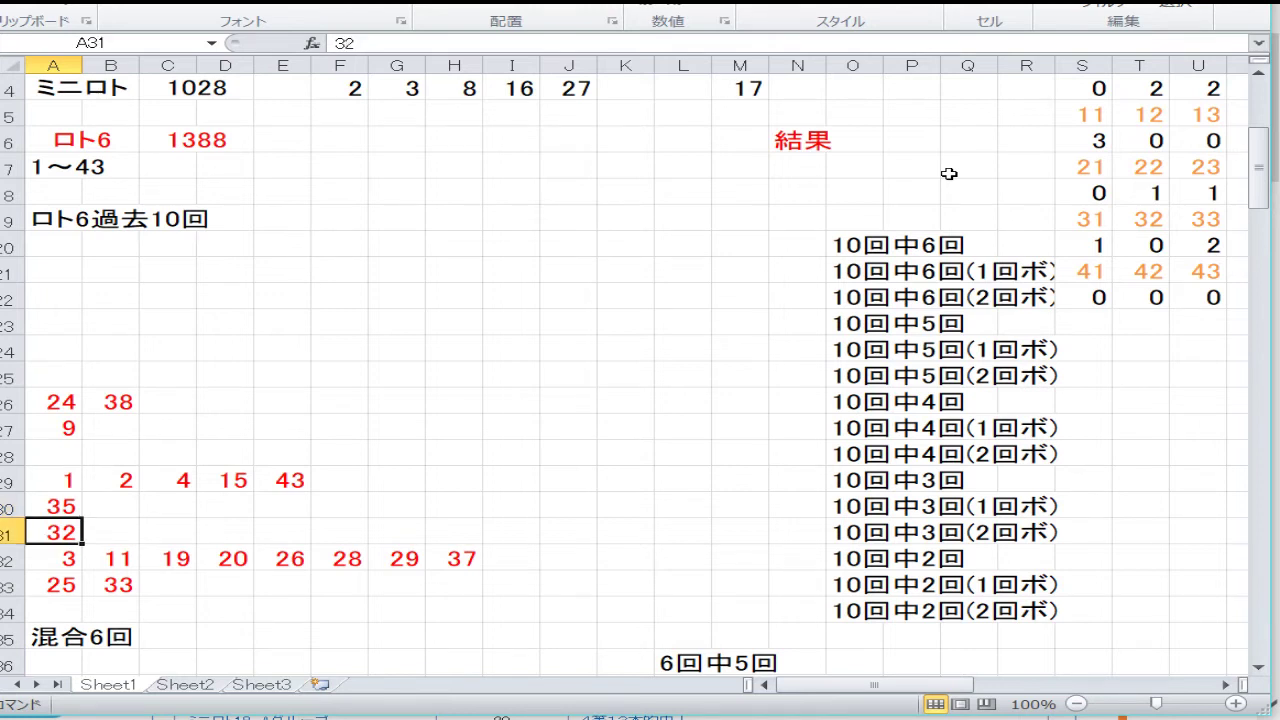
{"action": "key", "text": "Down"}
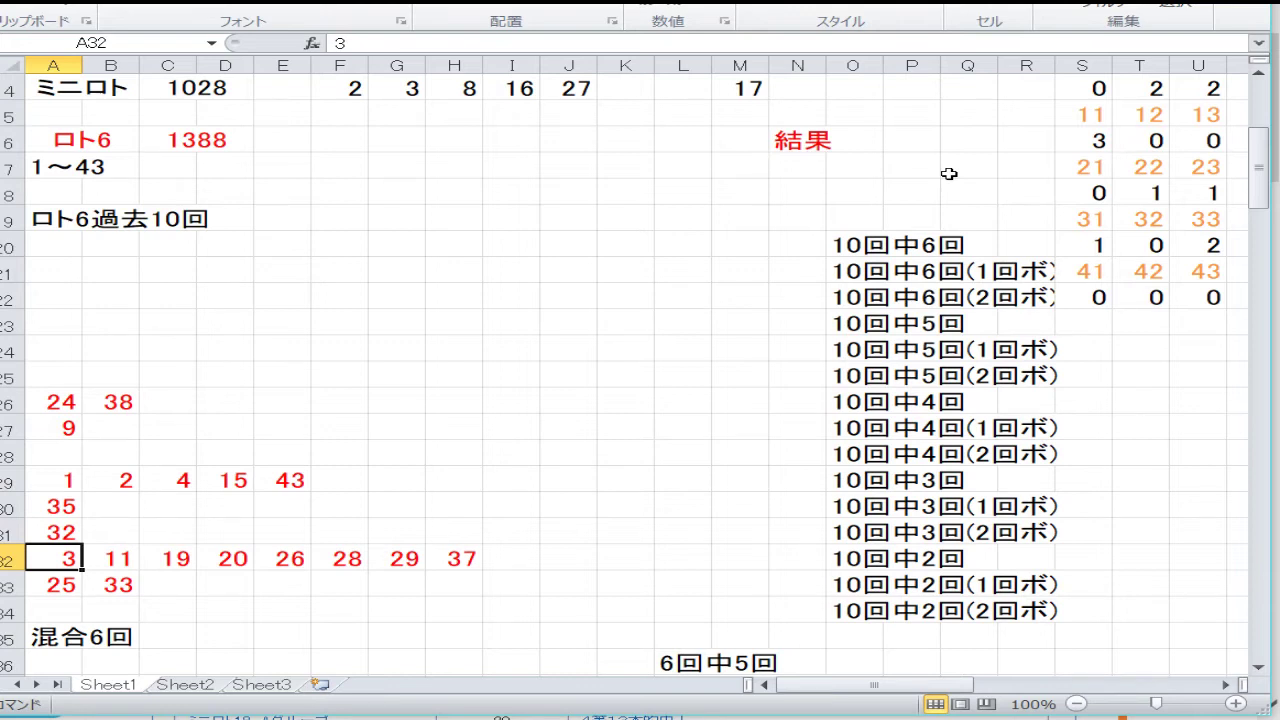
{"action": "key", "text": "Down"}
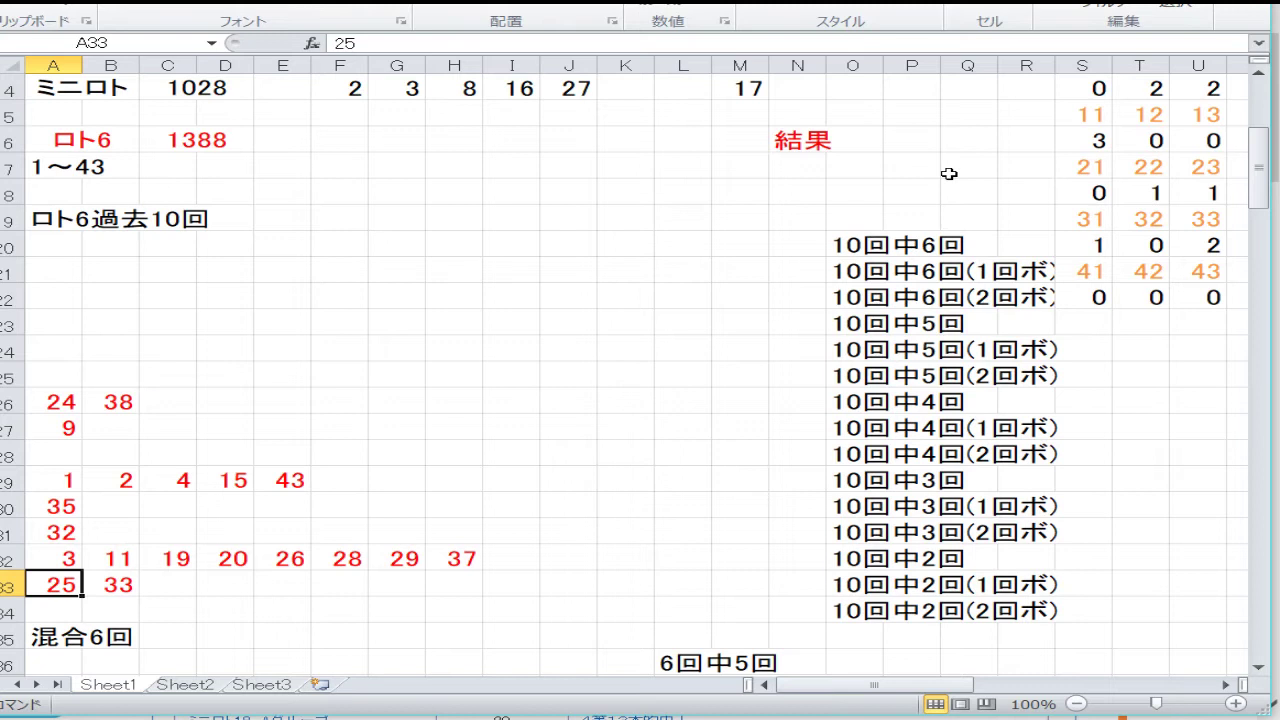
Look through the 混合6回 section down to the 6回中2回 numbers in row 45.
{"action": "key", "text": "Down"}
{"action": "key", "text": "Down"}
{"action": "key", "text": "Down"}
{"action": "key", "text": "Down"}
{"action": "key", "text": "Down"}
{"action": "key", "text": "Down"}
{"action": "key", "text": "Down"}
{"action": "key", "text": "Down"}
{"action": "key", "text": "Down"}
{"action": "key", "text": "Down"}
{"action": "key", "text": "Down"}
{"action": "key", "text": "Down"}
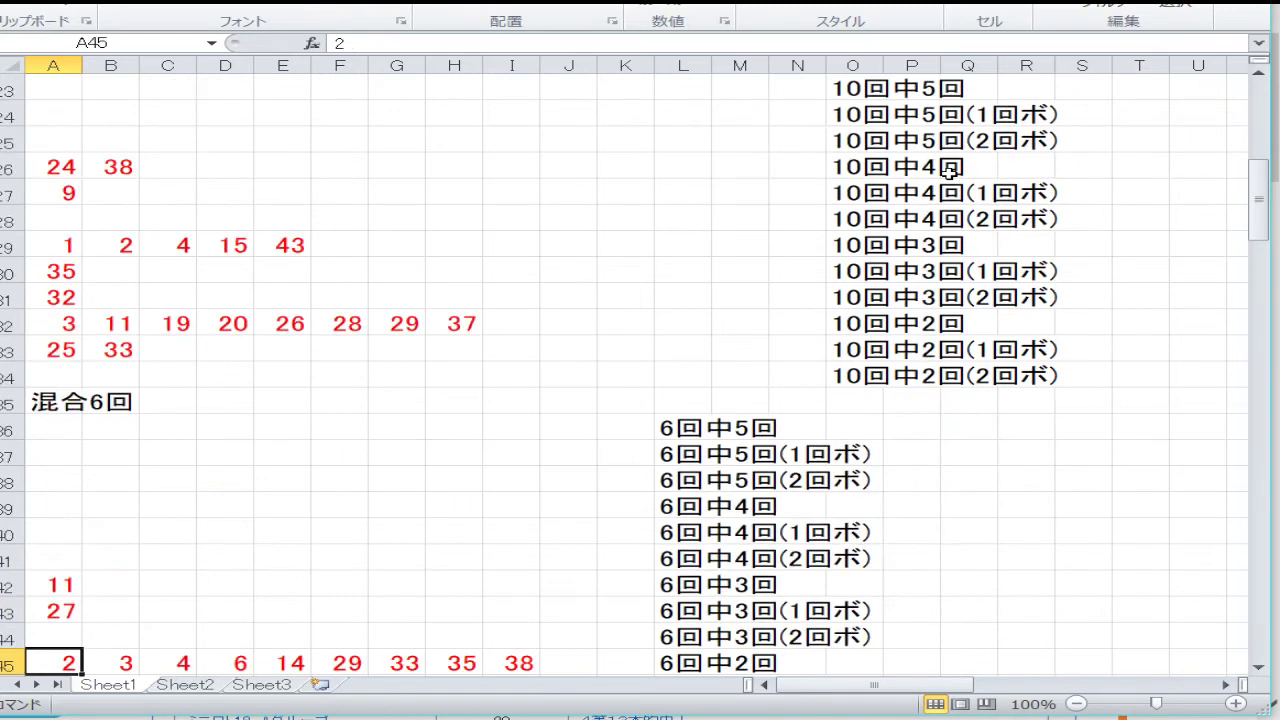
Read through the 混合6回 frequency rows from the 6回中3回 number in row 42 to the 6回中2回(1回ボ) numbers in row 46.
{"action": "key", "text": "Down"}
{"action": "key", "text": "Down"}
{"action": "key", "text": "Down"}
{"action": "key", "text": "Down"}
{"action": "key", "text": "Down"}
{"action": "key", "text": "Down"}
{"action": "key", "text": "Down"}
{"action": "key", "text": "Up"}
{"action": "key", "text": "Up"}
{"action": "key", "text": "Up"}
{"action": "key", "text": "Up"}
{"action": "key", "text": "Up"}
{"action": "key", "text": "Up"}
{"action": "key", "text": "Up"}
{"action": "key", "text": "Up"}
{"action": "key", "text": "Up"}
{"action": "key", "text": "Up"}
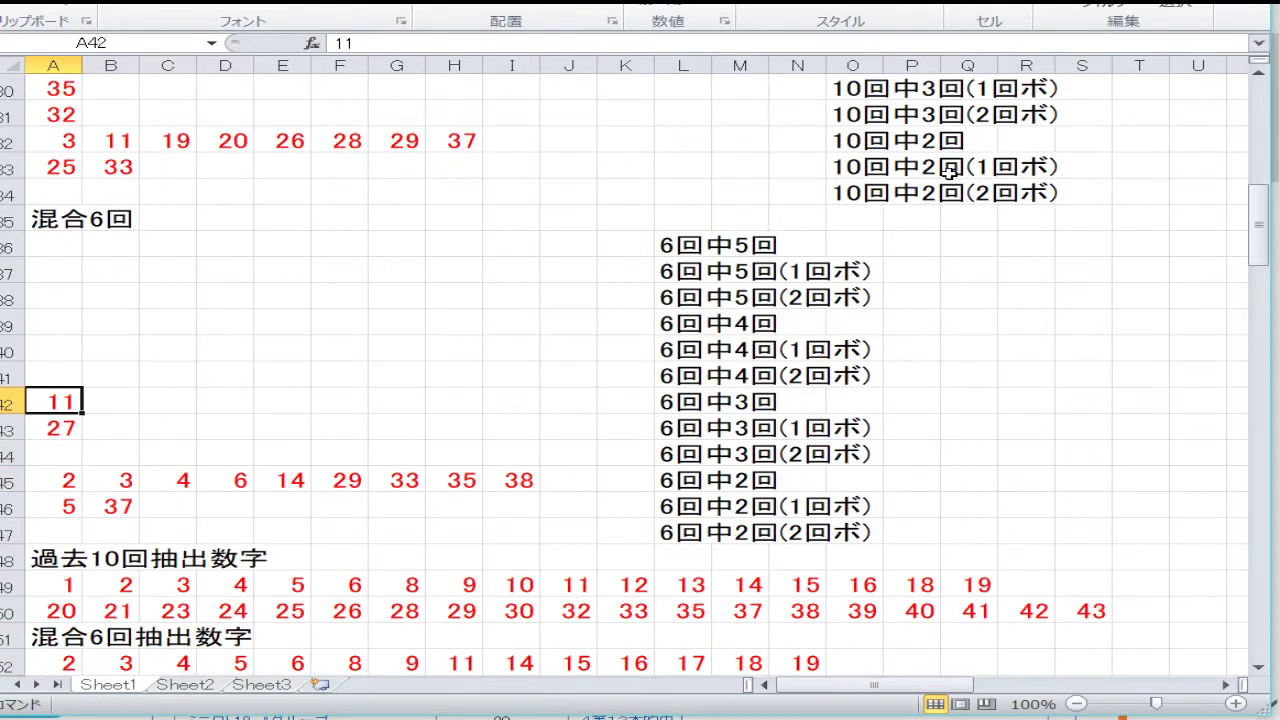
{"action": "key", "text": "Down"}
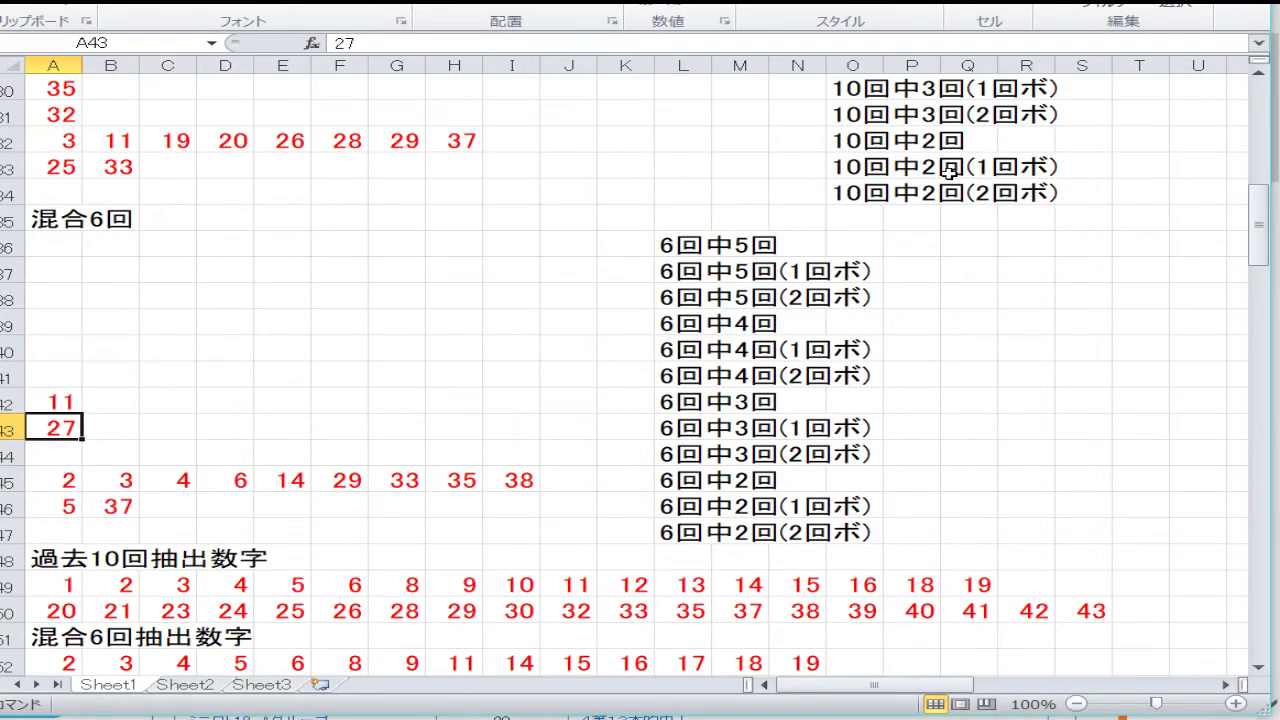
{"action": "key", "text": "Down"}
{"action": "key", "text": "Down"}
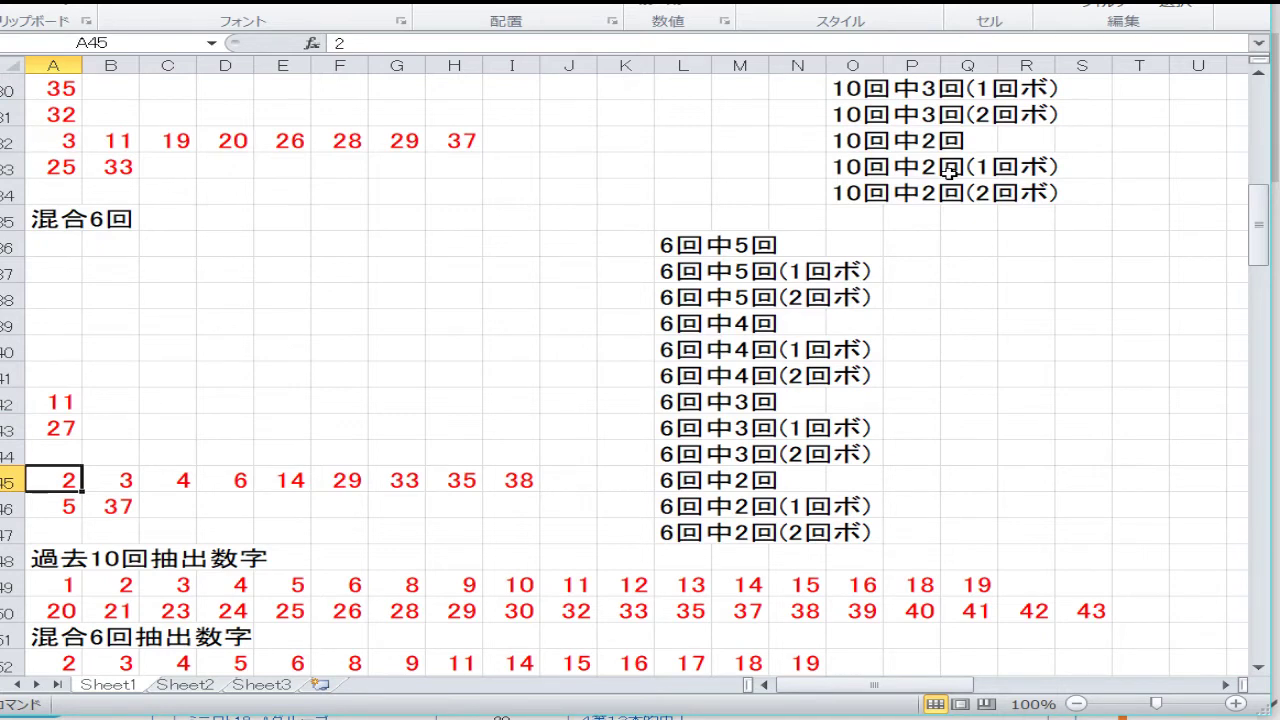
{"action": "key", "text": "Down"}
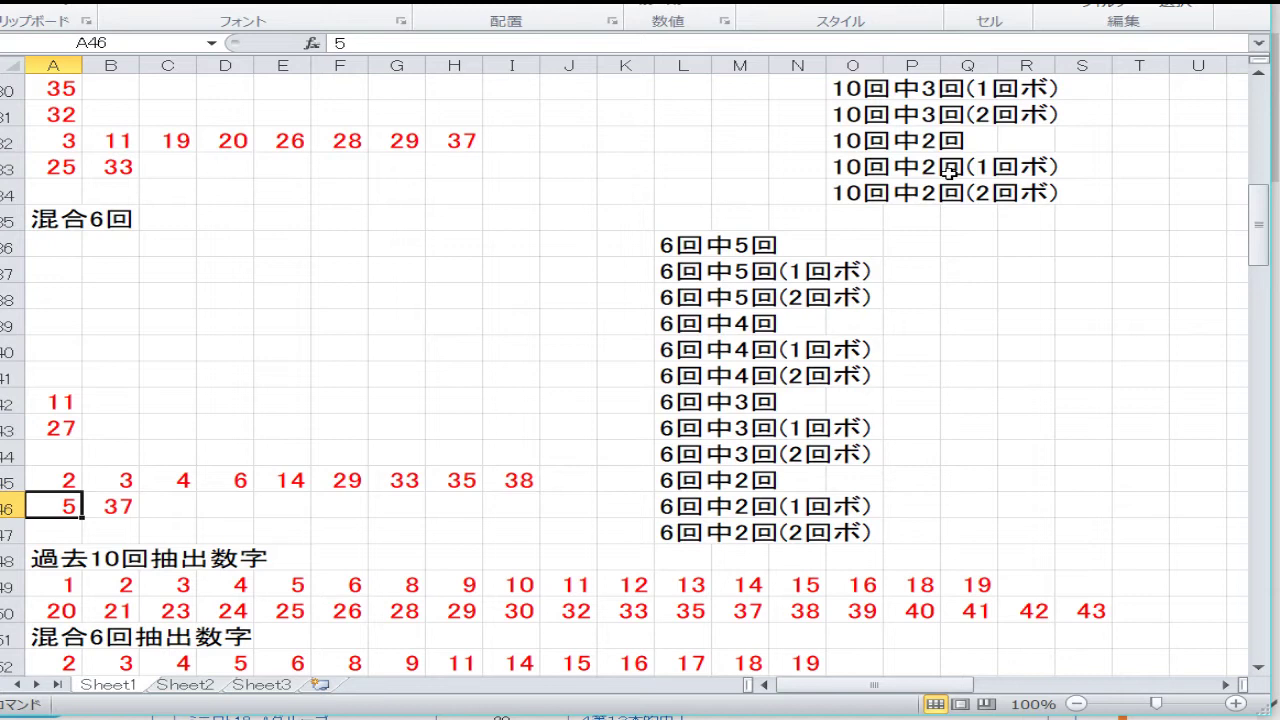
Look over the extracted-number lists down to the row 57 heading and return to the start of 過去10回抽出数字 in row 49.
{"action": "key", "text": "Down"}
{"action": "key", "text": "Down"}
{"action": "key", "text": "Down"}
{"action": "key", "text": "Down"}
{"action": "key", "text": "Down"}
{"action": "key", "text": "Down"}
{"action": "key", "text": "Down"}
{"action": "key", "text": "Down"}
{"action": "key", "text": "Down"}
{"action": "key", "text": "Down"}
{"action": "key", "text": "Down"}
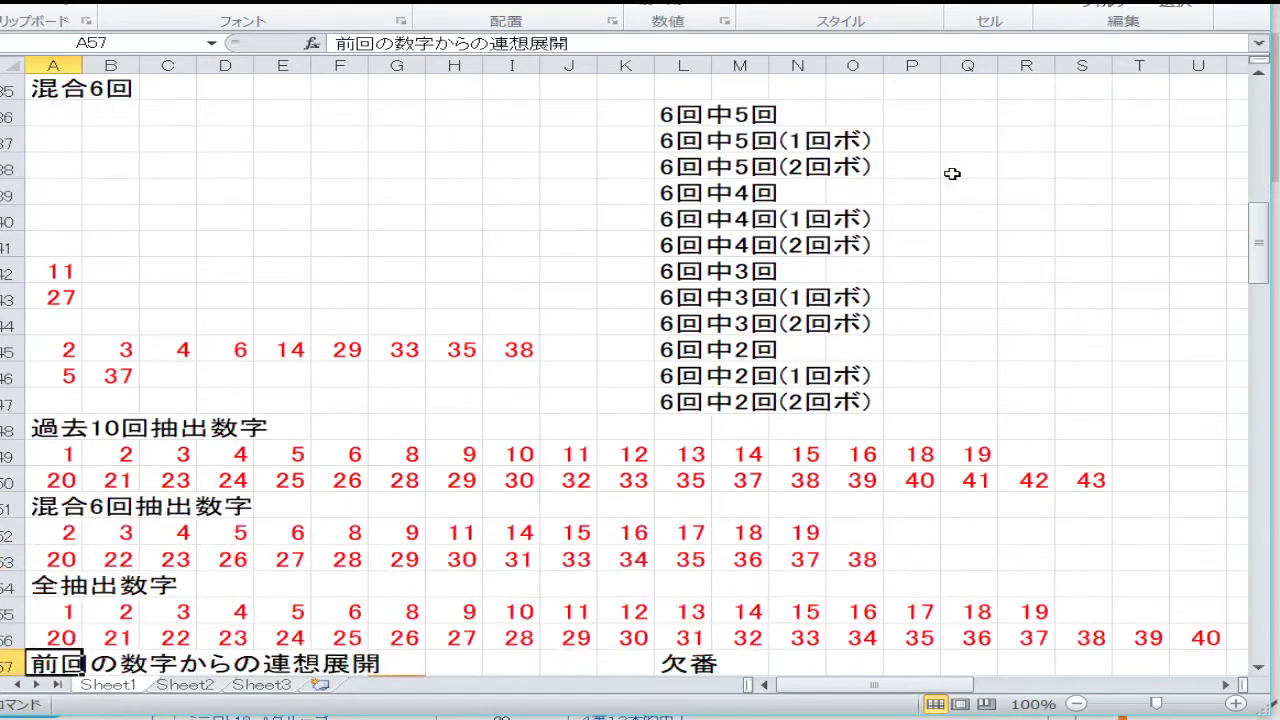
{"action": "mouse_move", "coordinate": [2, 450]}
{"action": "key", "text": "Up"}
{"action": "key", "text": "Up"}
{"action": "key", "text": "Up"}
{"action": "key", "text": "Up"}
{"action": "key", "text": "Up"}
{"action": "key", "text": "Up"}
{"action": "key", "text": "Up"}
{"action": "key", "text": "Up"}
{"action": "key", "text": "Up"}
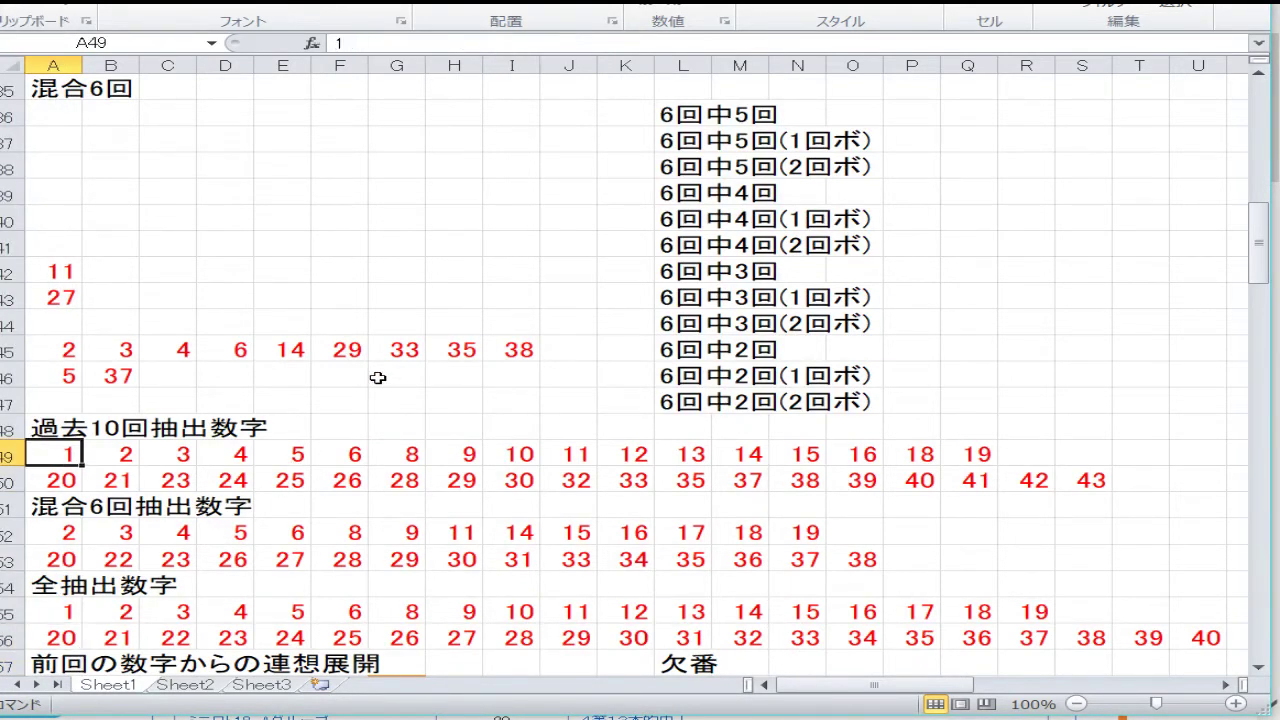
Look ahead to the top of the 前回の数字からの連想展開 grid in row 59, and go back to A49.
{"action": "key", "text": "Down"}
{"action": "key", "text": "Down"}
{"action": "key", "text": "Down"}
{"action": "key", "text": "Down"}
{"action": "key", "text": "Down"}
{"action": "key", "text": "Down"}
{"action": "key", "text": "Down"}
{"action": "key", "text": "Down"}
{"action": "key", "text": "Down"}
{"action": "key", "text": "Down"}
{"action": "key", "text": "Down"}
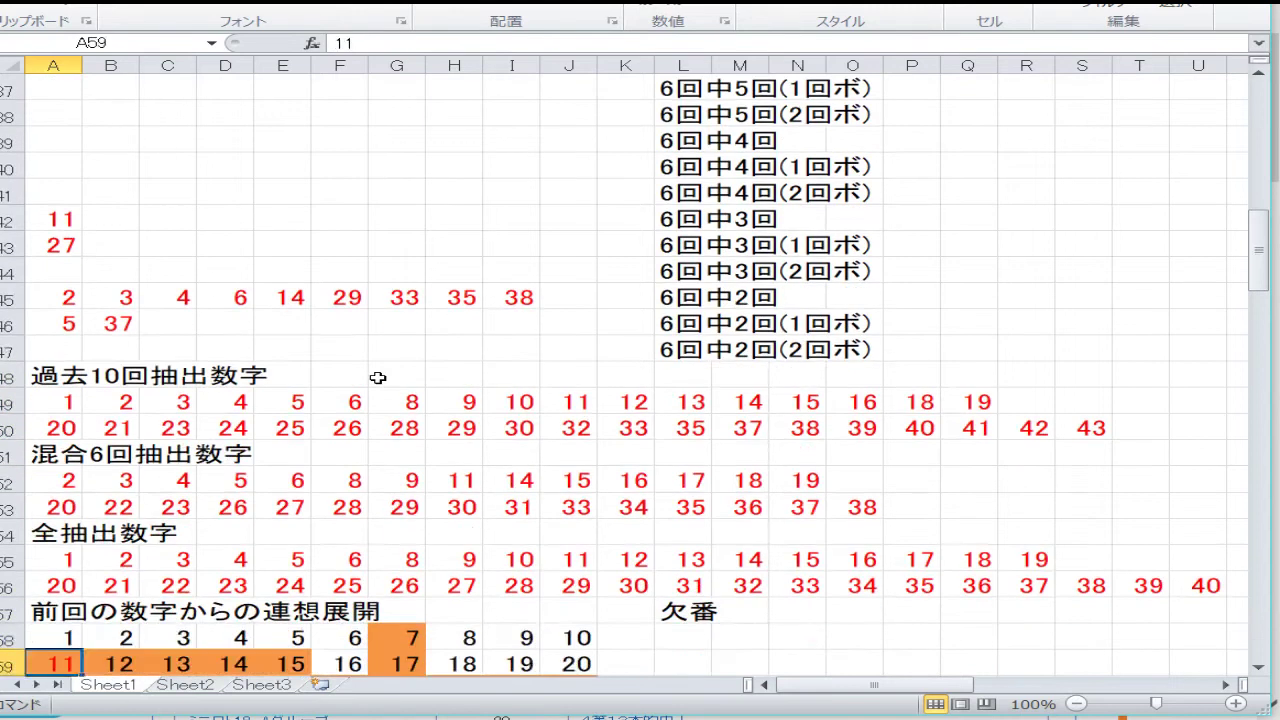
{"action": "key", "text": "Up"}
{"action": "key", "text": "Up"}
{"action": "key", "text": "Up"}
{"action": "key", "text": "Up"}
{"action": "key", "text": "Up"}
{"action": "key", "text": "Up"}
{"action": "key", "text": "Up"}
{"action": "key", "text": "Up"}
{"action": "key", "text": "Up"}
{"action": "key", "text": "Up"}
Read across the 過去10回抽出数字 list in row 49 and return to column A.
{"action": "key", "text": "Right"}
{"action": "key", "text": "Right"}
{"action": "key", "text": "Right"}
{"action": "key", "text": "Right"}
{"action": "key", "text": "Right"}
{"action": "key", "text": "Right"}
{"action": "key", "text": "Right"}
{"action": "key", "text": "Right"}
{"action": "key", "text": "Right"}
{"action": "key", "text": "Right"}
{"action": "key", "text": "Right"}
{"action": "key", "text": "Right"}
{"action": "key", "text": "Right"}
{"action": "key", "text": "Right"}
{"action": "key", "text": "Right"}
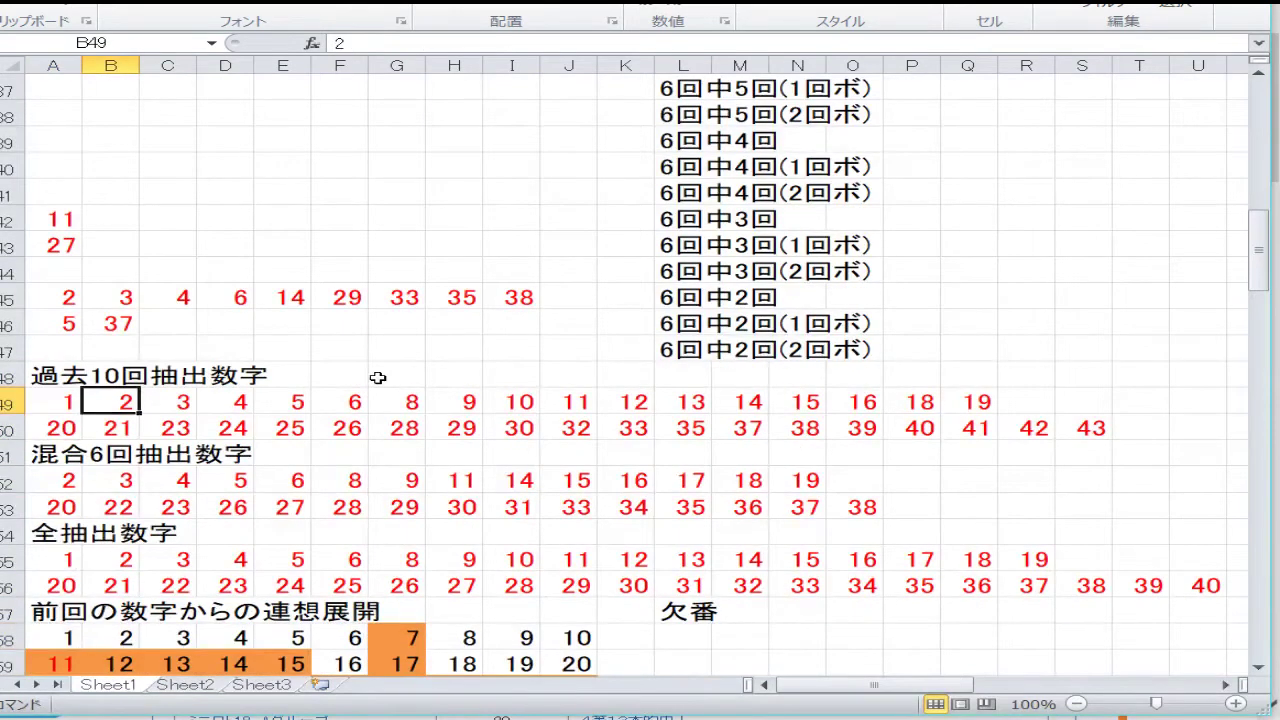
{"action": "key", "text": "Left"}
{"action": "key", "text": "Left"}
{"action": "key", "text": "Left"}
{"action": "key", "text": "Left"}
{"action": "key", "text": "Left"}
{"action": "key", "text": "Left"}
{"action": "key", "text": "Left"}
{"action": "key", "text": "Left"}
{"action": "key", "text": "Left"}
{"action": "key", "text": "Left"}
{"action": "key", "text": "Left"}
{"action": "key", "text": "Left"}
{"action": "key", "text": "Left"}
{"action": "key", "text": "Left"}
{"action": "key", "text": "Left"}
Go through the 混合6回抽出数字 list in rows 52 and 53, returning to column A.
{"action": "key", "text": "Down"}
{"action": "key", "text": "Down"}
{"action": "key", "text": "Down"}
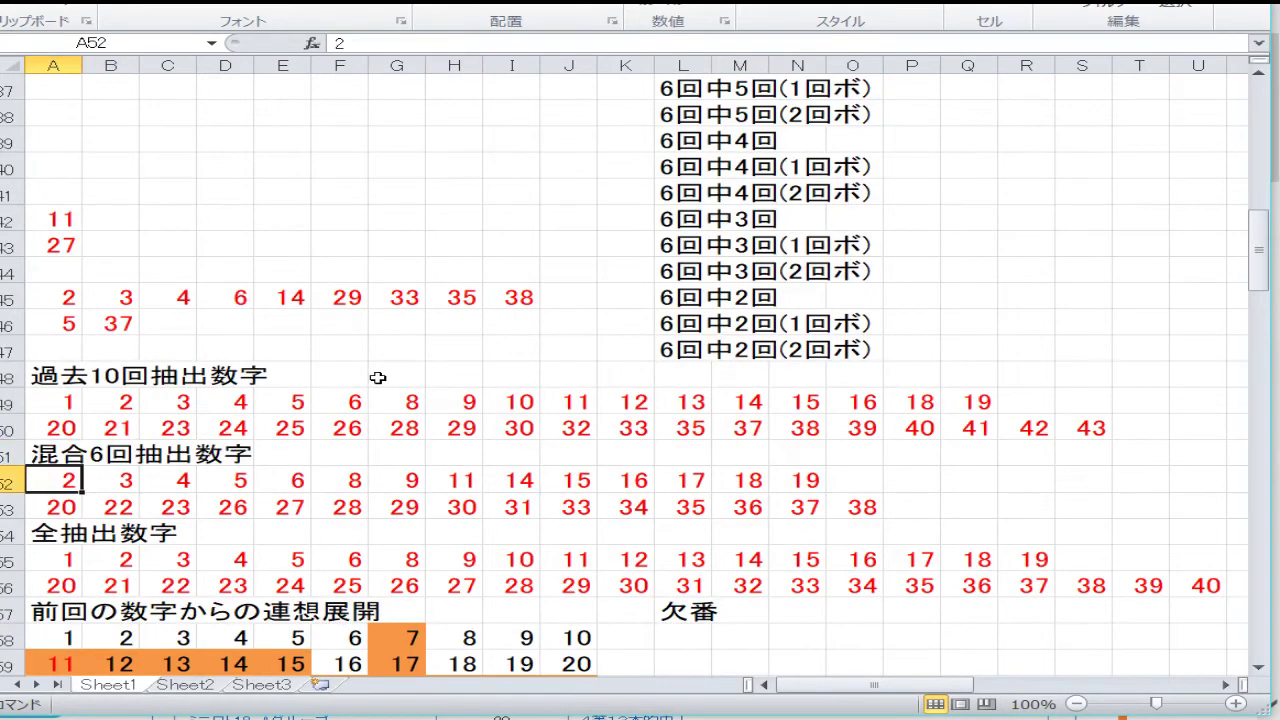
{"action": "key", "text": "Down"}
{"action": "key", "text": "Right"}
{"action": "key", "text": "Right"}
{"action": "key", "text": "Right"}
{"action": "key", "text": "Right"}
{"action": "key", "text": "Right"}
{"action": "key", "text": "Right"}
{"action": "key", "text": "Right"}
{"action": "key", "text": "Right"}
{"action": "key", "text": "Right"}
{"action": "key", "text": "Right"}
{"action": "key", "text": "Right"}
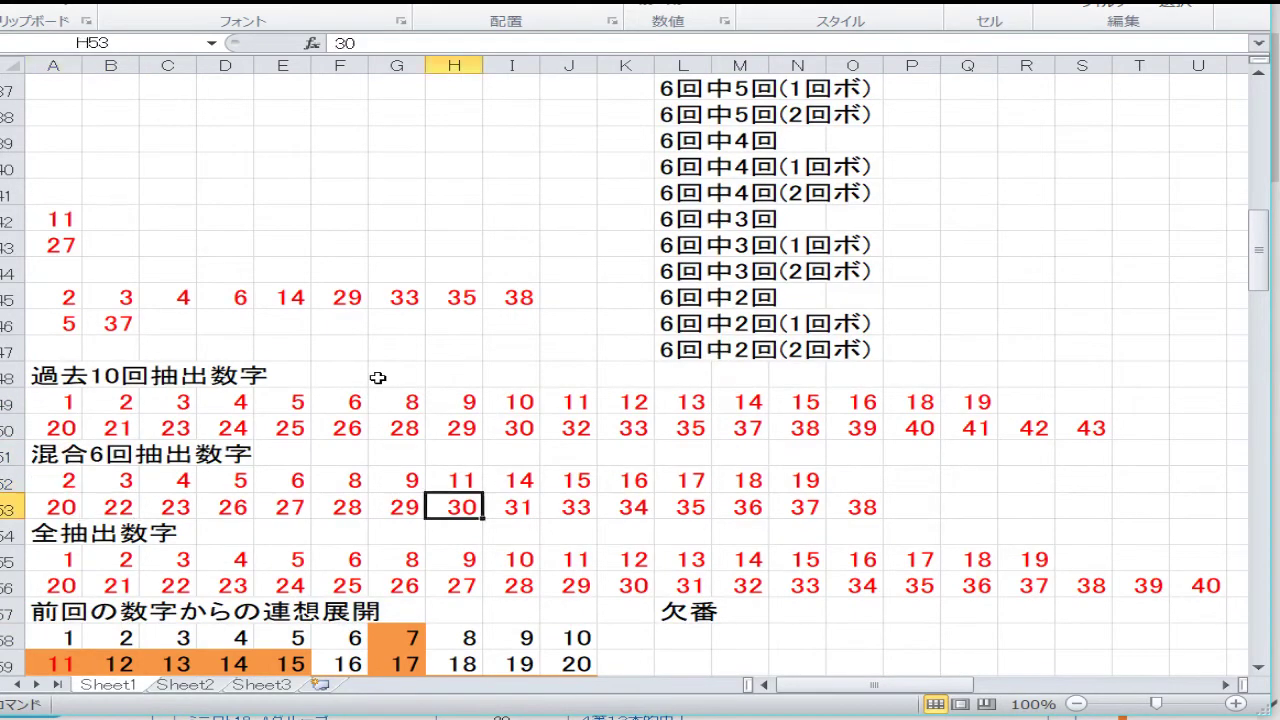
{"action": "key", "text": "Left"}
{"action": "key", "text": "Left"}
{"action": "key", "text": "Left"}
{"action": "key", "text": "Left"}
{"action": "key", "text": "Left"}
{"action": "key", "text": "Left"}
{"action": "key", "text": "Left"}
{"action": "key", "text": "Left"}
{"action": "key", "text": "Left"}
{"action": "key", "text": "Left"}
{"action": "key", "text": "Left"}
Read through the 全抽出数字 list in rows 55 and 56 and return to column A.
{"action": "key", "text": "Down"}
{"action": "key", "text": "Down"}
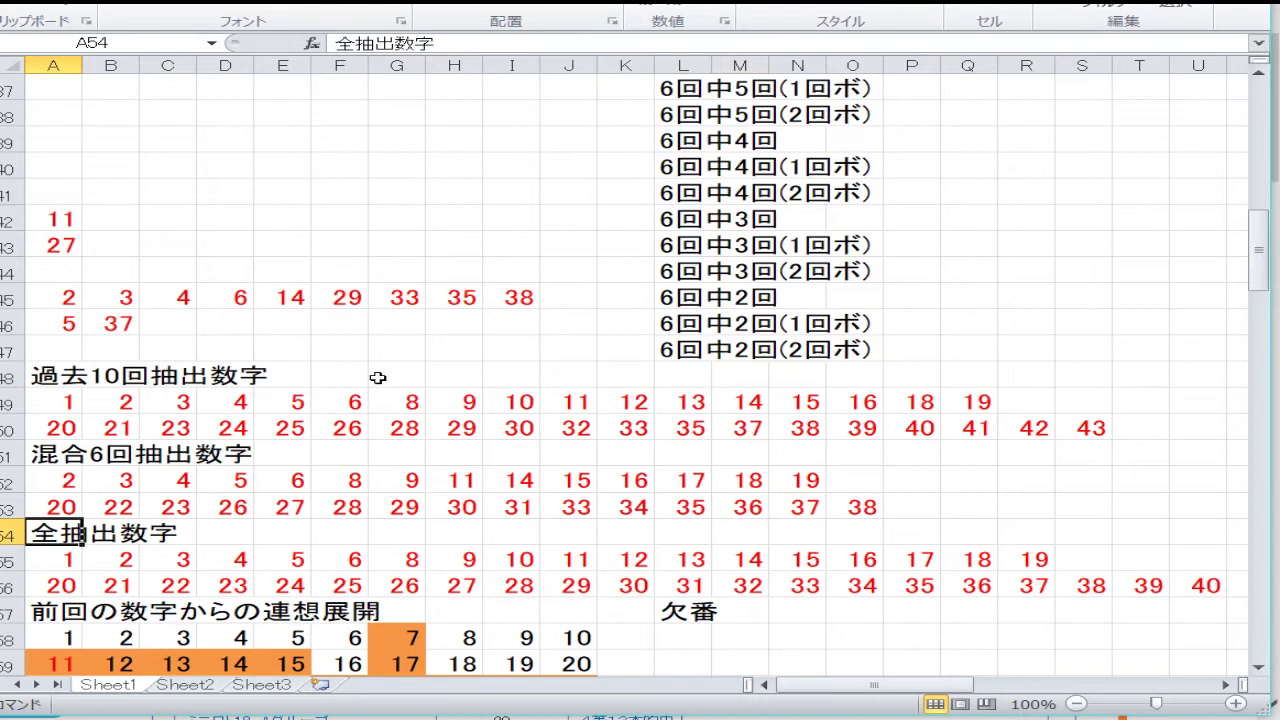
{"action": "key", "text": "Down"}
{"action": "key", "text": "Right"}
{"action": "key", "text": "Right"}
{"action": "key", "text": "Right"}
{"action": "key", "text": "Right"}
{"action": "key", "text": "Right"}
{"action": "key", "text": "Right"}
{"action": "key", "text": "Right"}
{"action": "key", "text": "Right"}
{"action": "key", "text": "Right"}
{"action": "key", "text": "Right"}
{"action": "key", "text": "Right"}
{"action": "key", "text": "Right"}
{"action": "key", "text": "Right"}
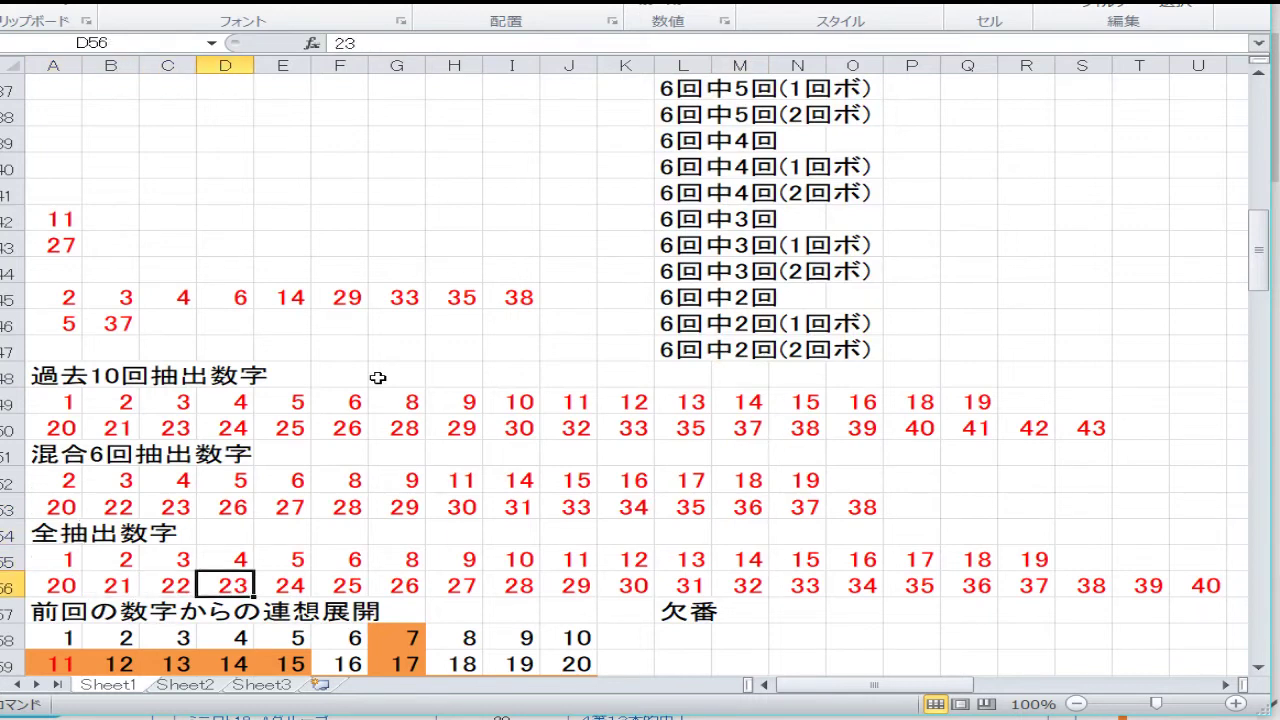
{"action": "key", "text": "Left"}
{"action": "key", "text": "Left"}
{"action": "key", "text": "Left"}
{"action": "key", "text": "Left"}
{"action": "key", "text": "Left"}
{"action": "key", "text": "Left"}
{"action": "key", "text": "Left"}
{"action": "key", "text": "Left"}
{"action": "key", "text": "Left"}
{"action": "key", "text": "Left"}
{"action": "key", "text": "Left"}
{"action": "key", "text": "Left"}
{"action": "key", "text": "Left"}
Look over the 前回の数字からの連想展開 grid down to row 69 and return to its heading in A57.
{"action": "key", "text": "Down"}
{"action": "key", "text": "Down"}
{"action": "key", "text": "Down"}
{"action": "key", "text": "Down"}
{"action": "key", "text": "Down"}
{"action": "key", "text": "Down"}
{"action": "key", "text": "Down"}
{"action": "key", "text": "Down"}
{"action": "key", "text": "Down"}
{"action": "key", "text": "Down"}
{"action": "key", "text": "Down"}
{"action": "key", "text": "Down"}
{"action": "key", "text": "Down"}
{"action": "key", "text": "Down"}
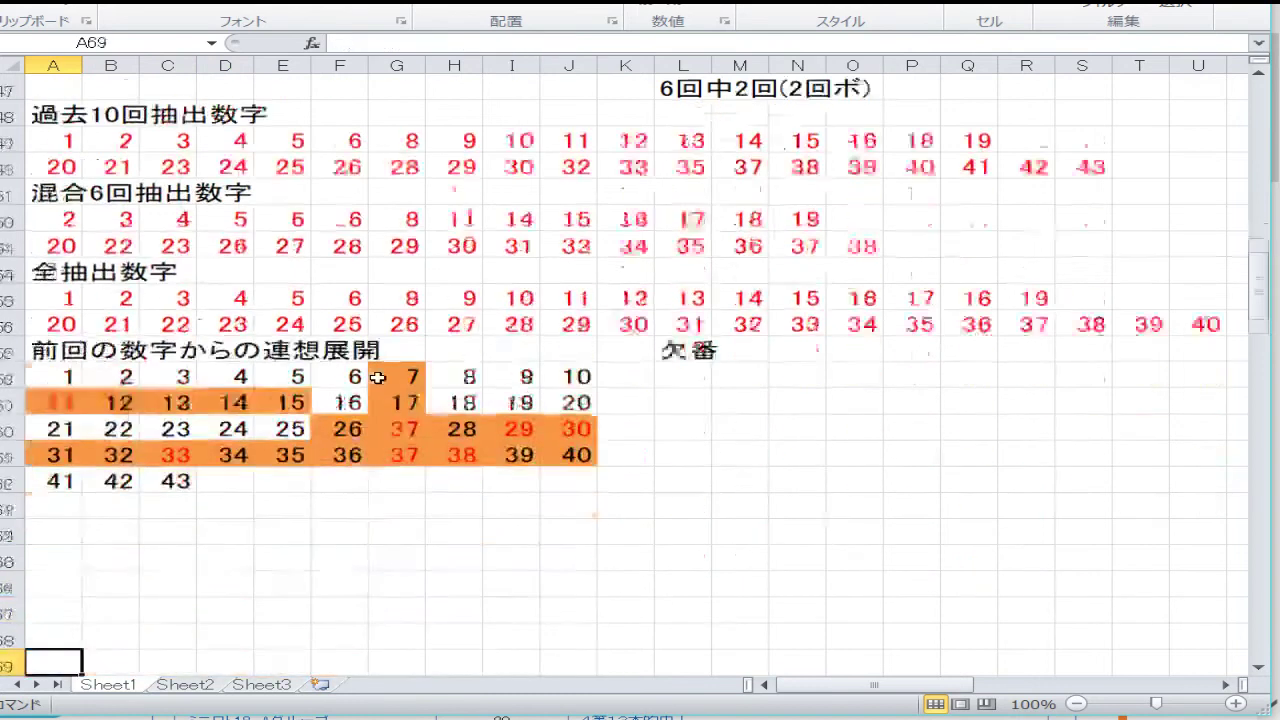
{"action": "key", "text": "Up"}
{"action": "key", "text": "Up"}
{"action": "key", "text": "Up"}
{"action": "key", "text": "Up"}
{"action": "key", "text": "Up"}
{"action": "key", "text": "Up"}
{"action": "key", "text": "Up"}
{"action": "key", "text": "Up"}
{"action": "key", "text": "Up"}
{"action": "key", "text": "Up"}
{"action": "key", "text": "Up"}
{"action": "key", "text": "Up"}
{"action": "key", "text": "Up"}
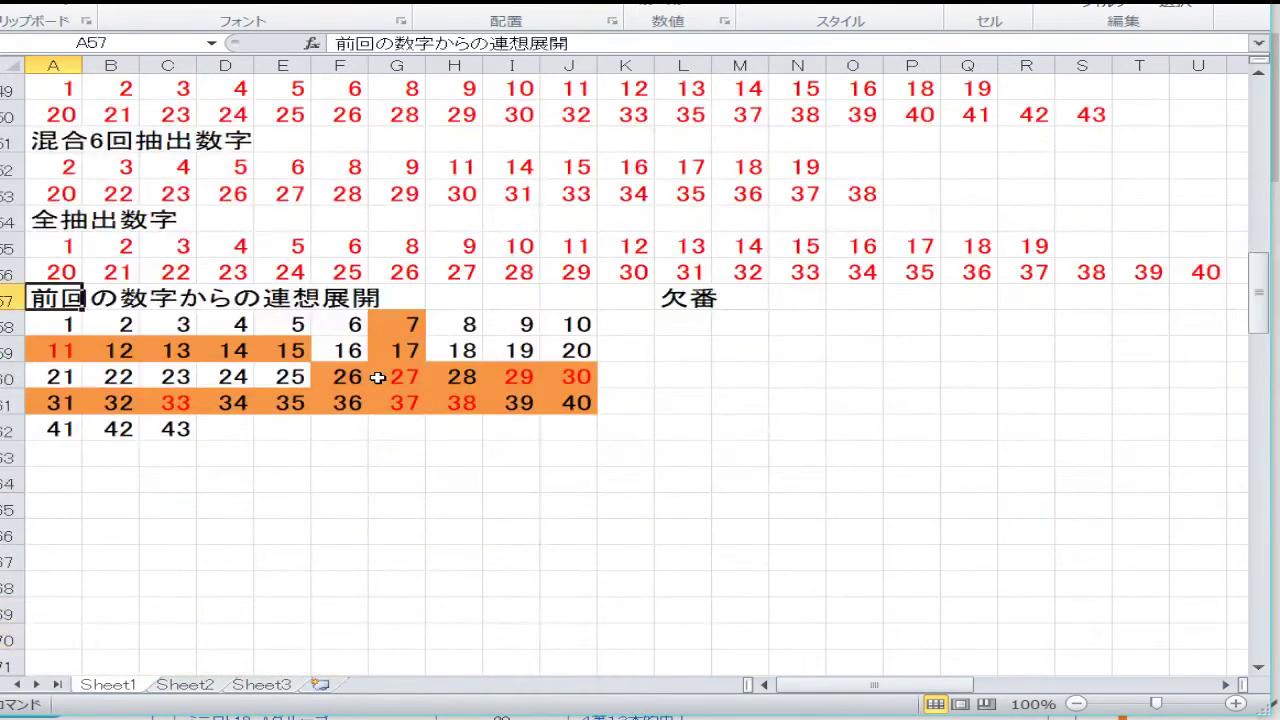
Go through the rows of the 連想展開 grid down to A62 and return to A59.
{"action": "key", "text": "Down"}
{"action": "key", "text": "Down"}
{"action": "key", "text": "Down"}
{"action": "key", "text": "Down"}
{"action": "key", "text": "Down"}
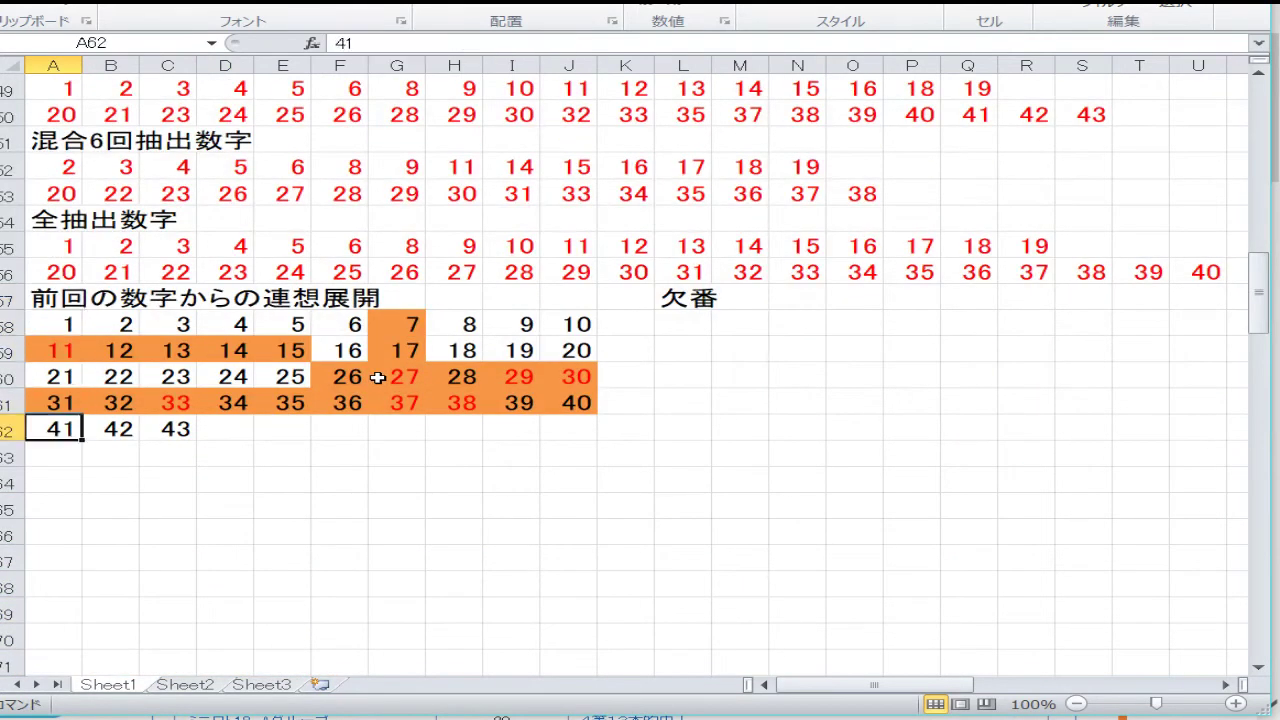
{"action": "key", "text": "Up"}
{"action": "key", "text": "Up"}
{"action": "key", "text": "Up"}
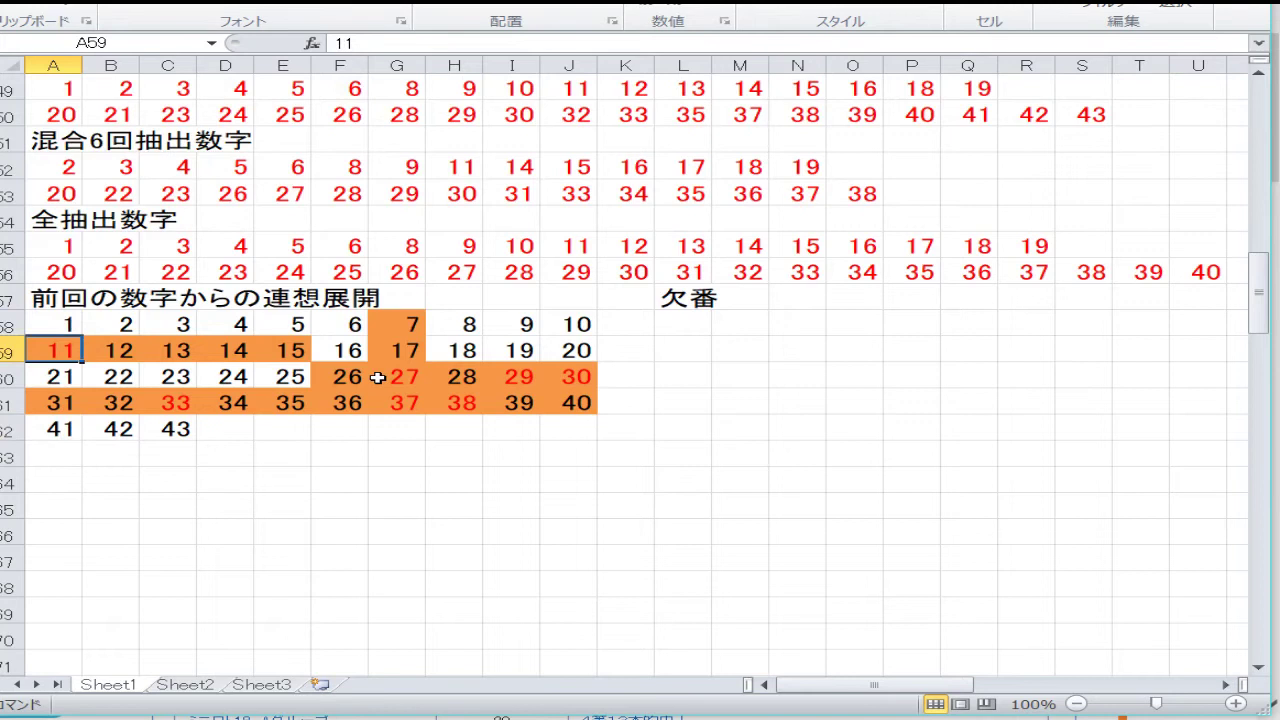
Highlight number runs in the 連想展開 grid: 32 to 40 in row 61, 21 to 25 in row 60 and 1 to 5 in row 58.
{"action": "left_click_drag", "start_coordinate": [337, 374], "coordinate": [94, 403]}
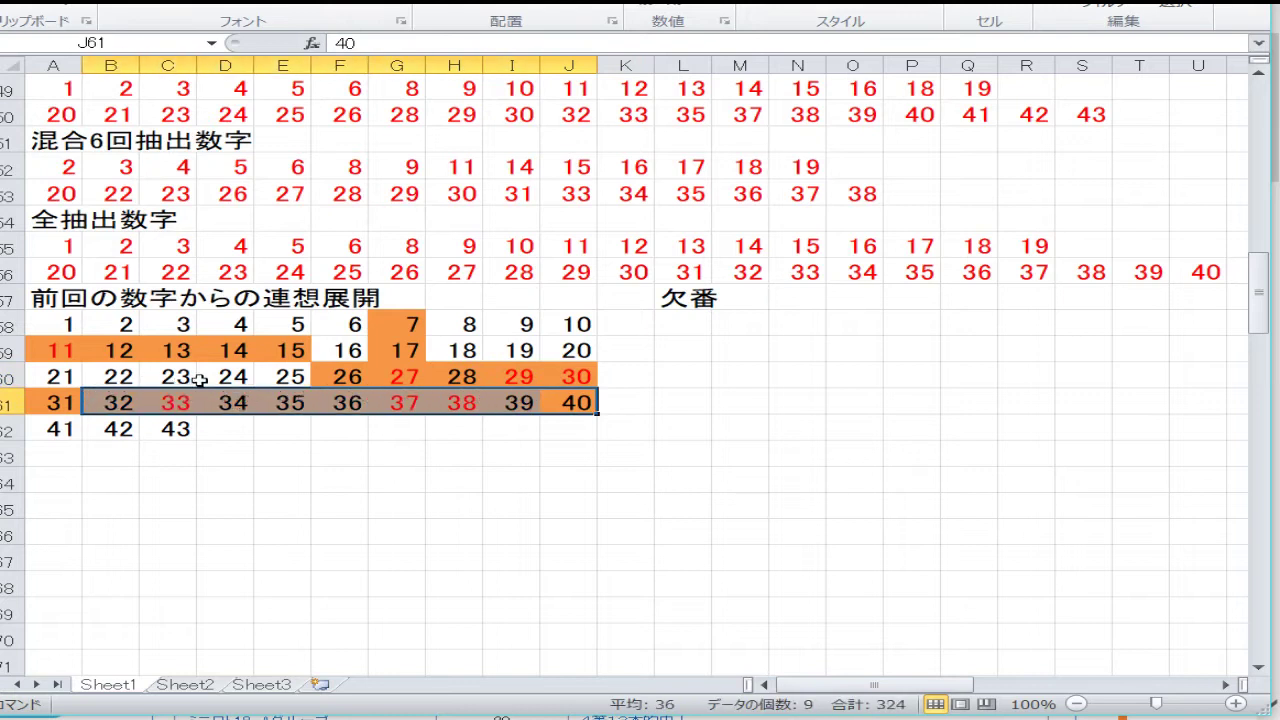
{"action": "left_click_drag", "start_coordinate": [258, 374], "coordinate": [74, 377]}
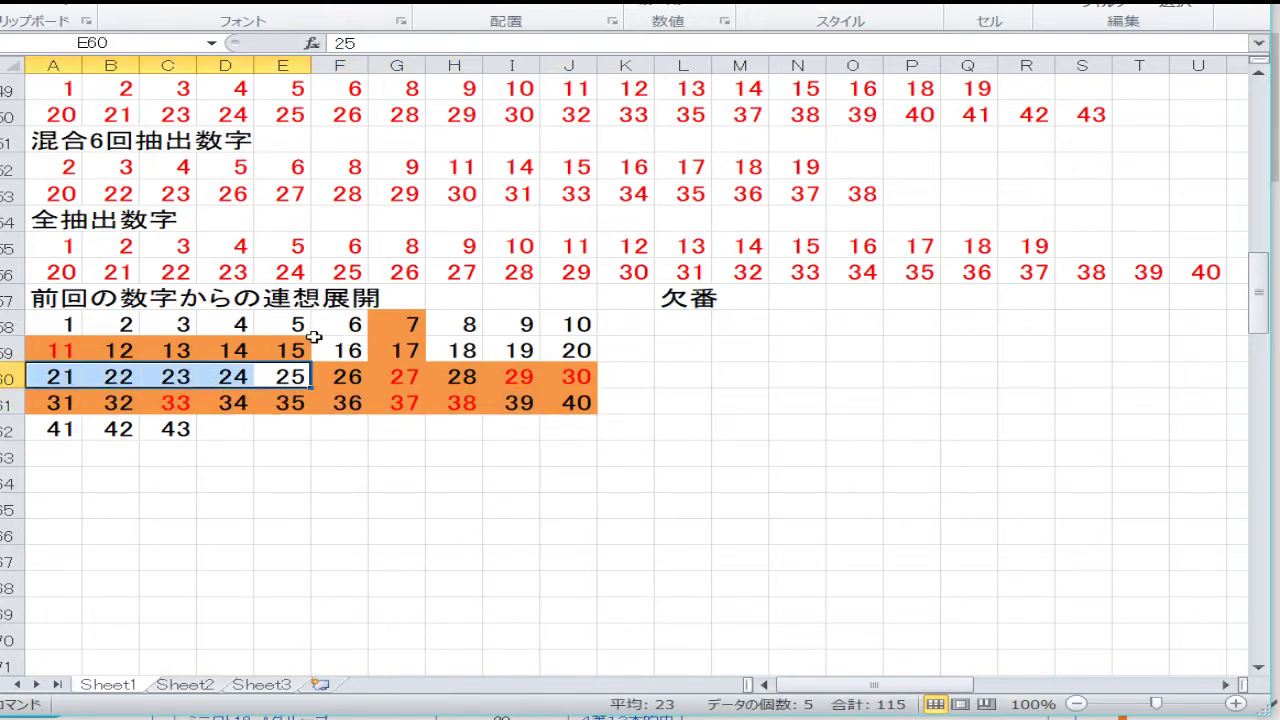
{"action": "left_click_drag", "start_coordinate": [292, 331], "coordinate": [48, 323]}
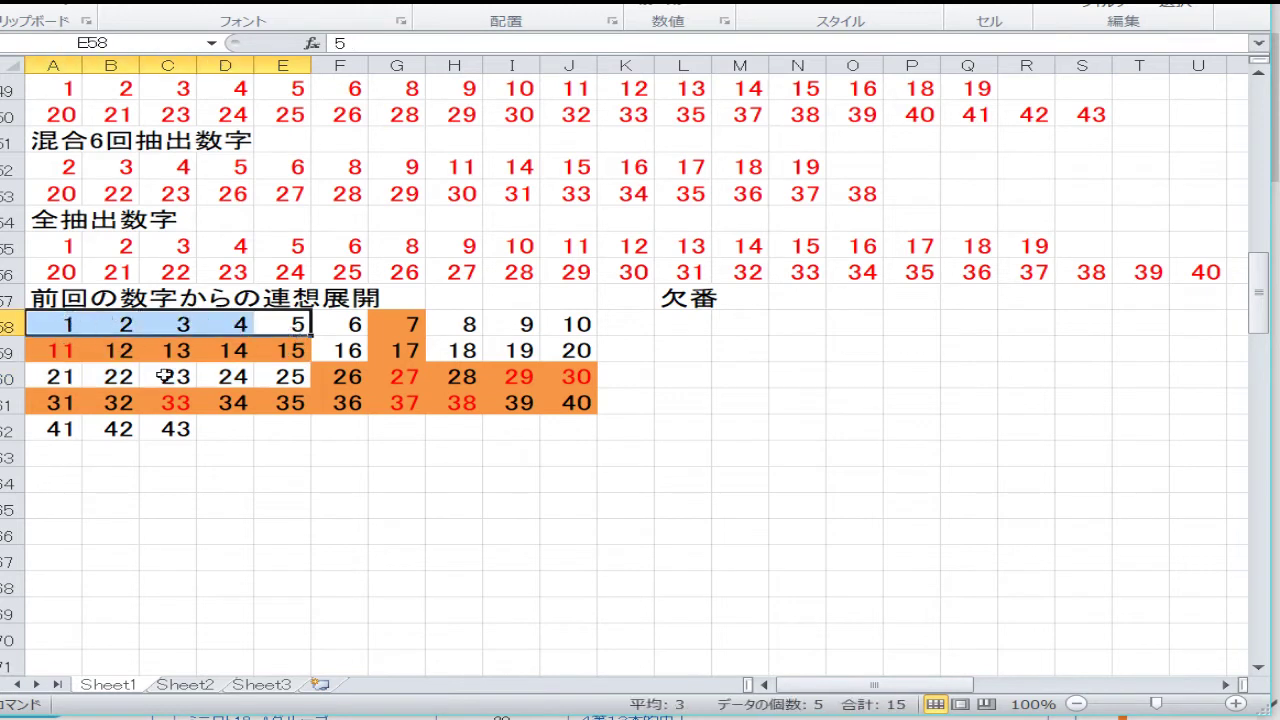
Check the 挟まれた数字 8, 10, 34 and 36 against their cells in the 全抽出数字 list in rows 120 and 121.
{"action": "scroll", "coordinate": [251, 478], "scroll_direction": "down", "scroll_amount": 13}
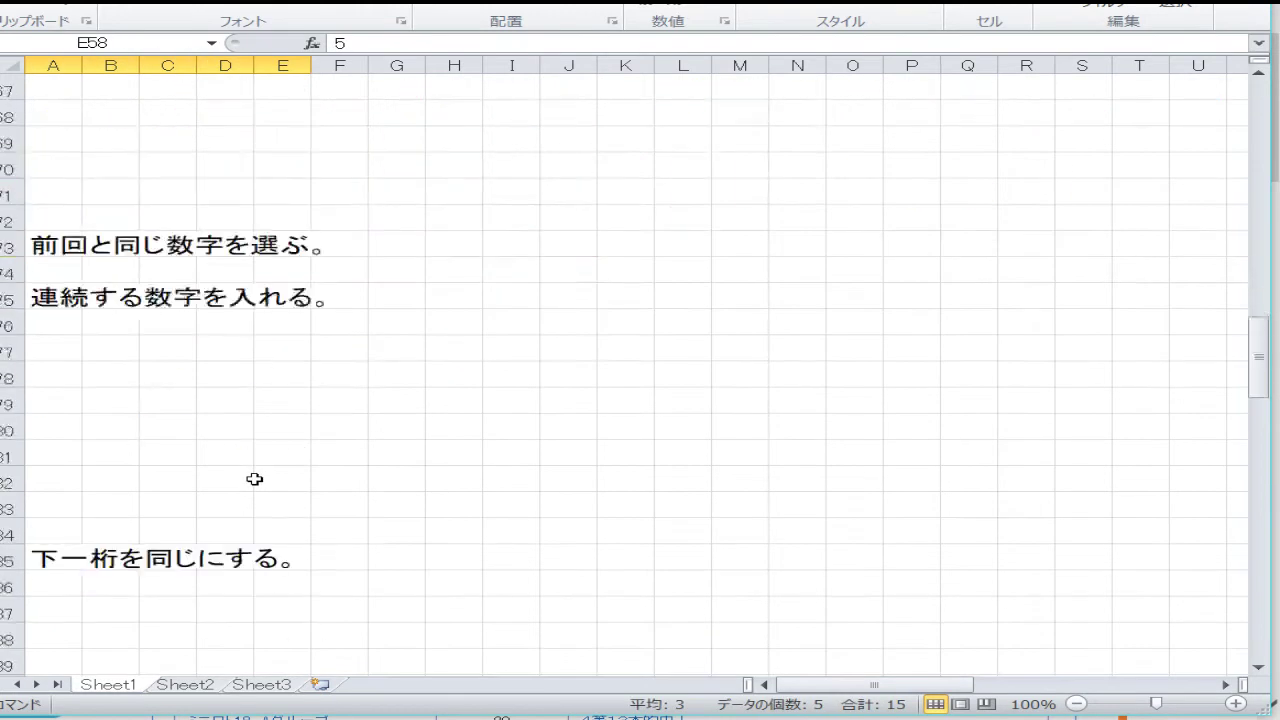
{"action": "scroll", "coordinate": [251, 494], "scroll_direction": "down", "scroll_amount": 8}
{"action": "scroll", "coordinate": [255, 470], "scroll_direction": "up", "scroll_amount": 3}
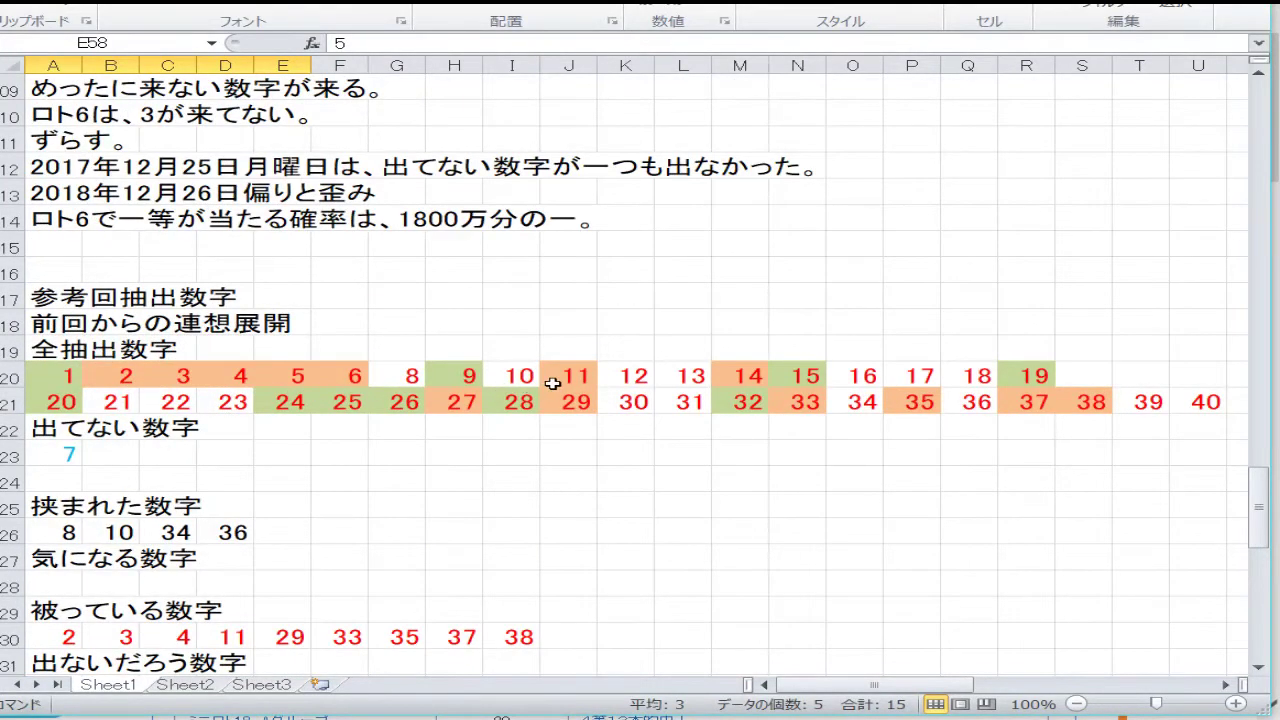
{"action": "left_click", "coordinate": [409, 382]}
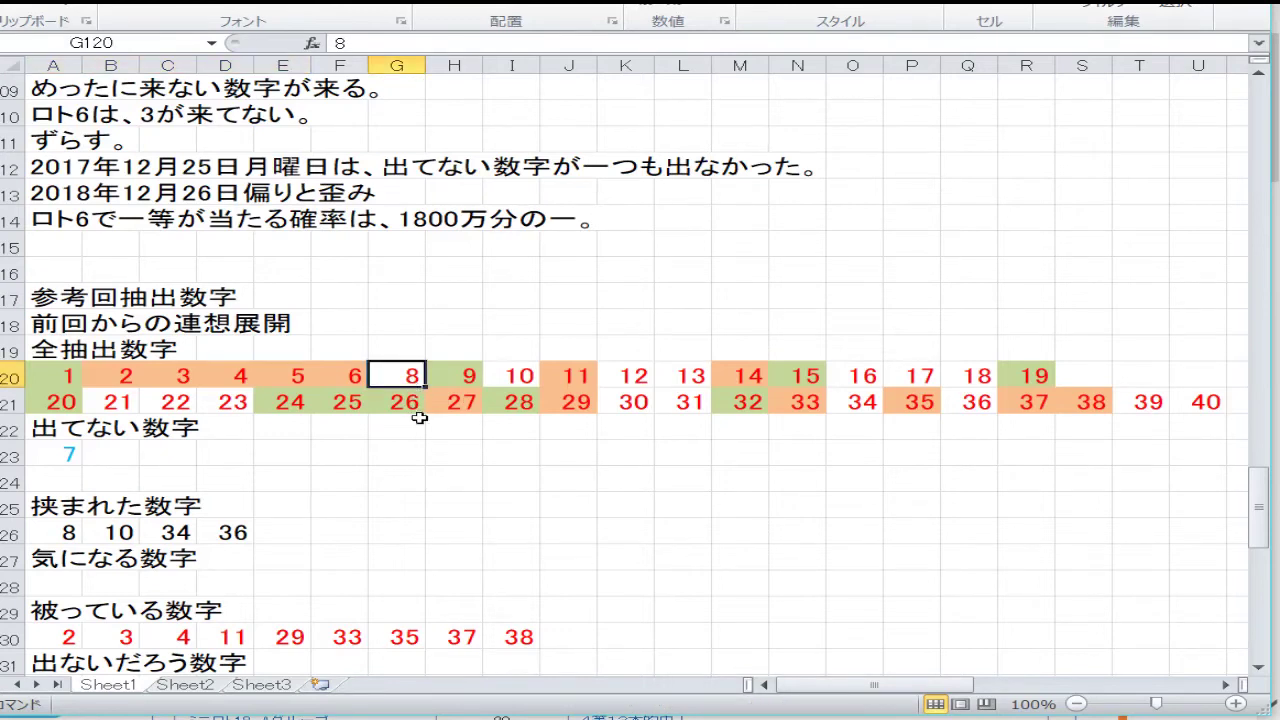
{"action": "left_click", "coordinate": [515, 373]}
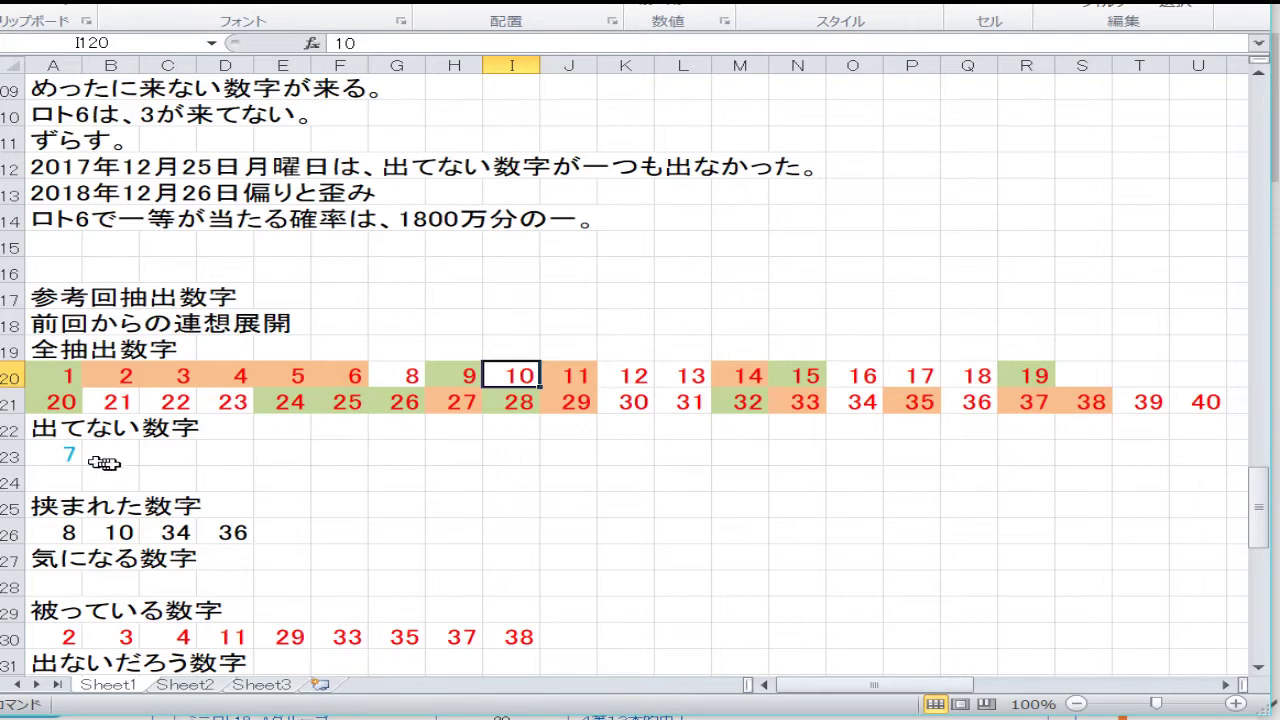
{"action": "left_click", "coordinate": [78, 531]}
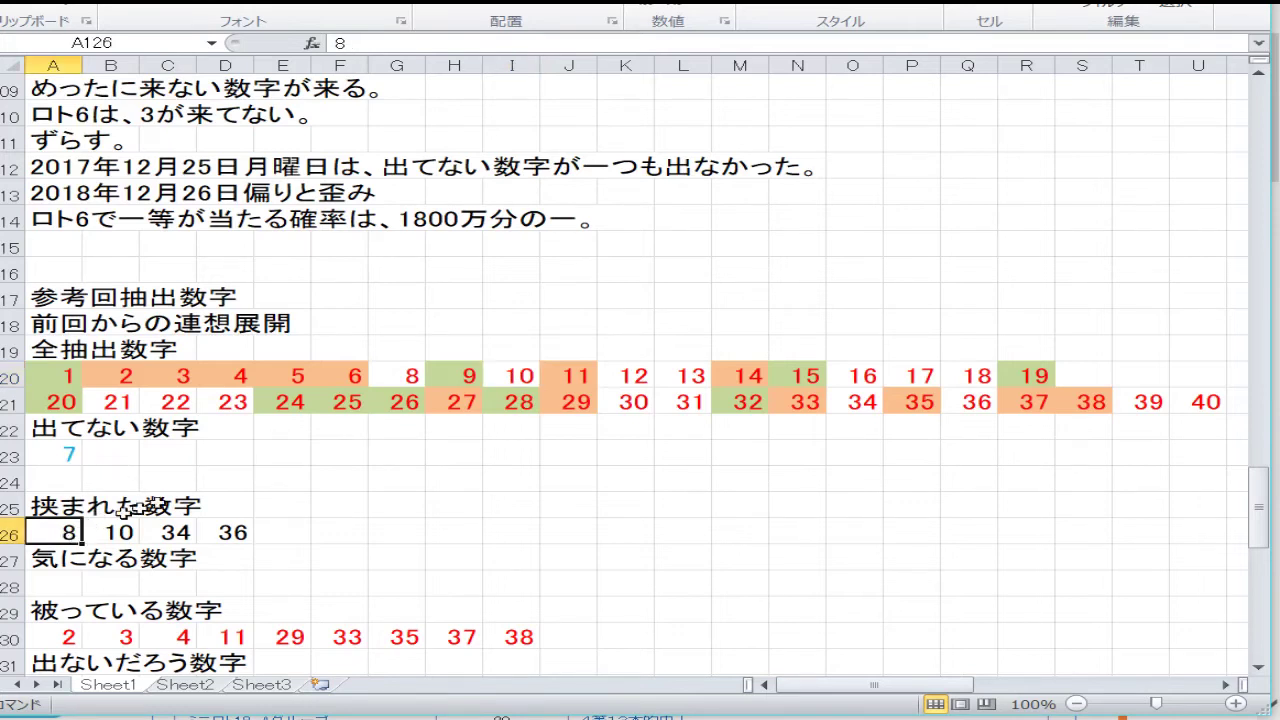
{"action": "left_click", "coordinate": [402, 373]}
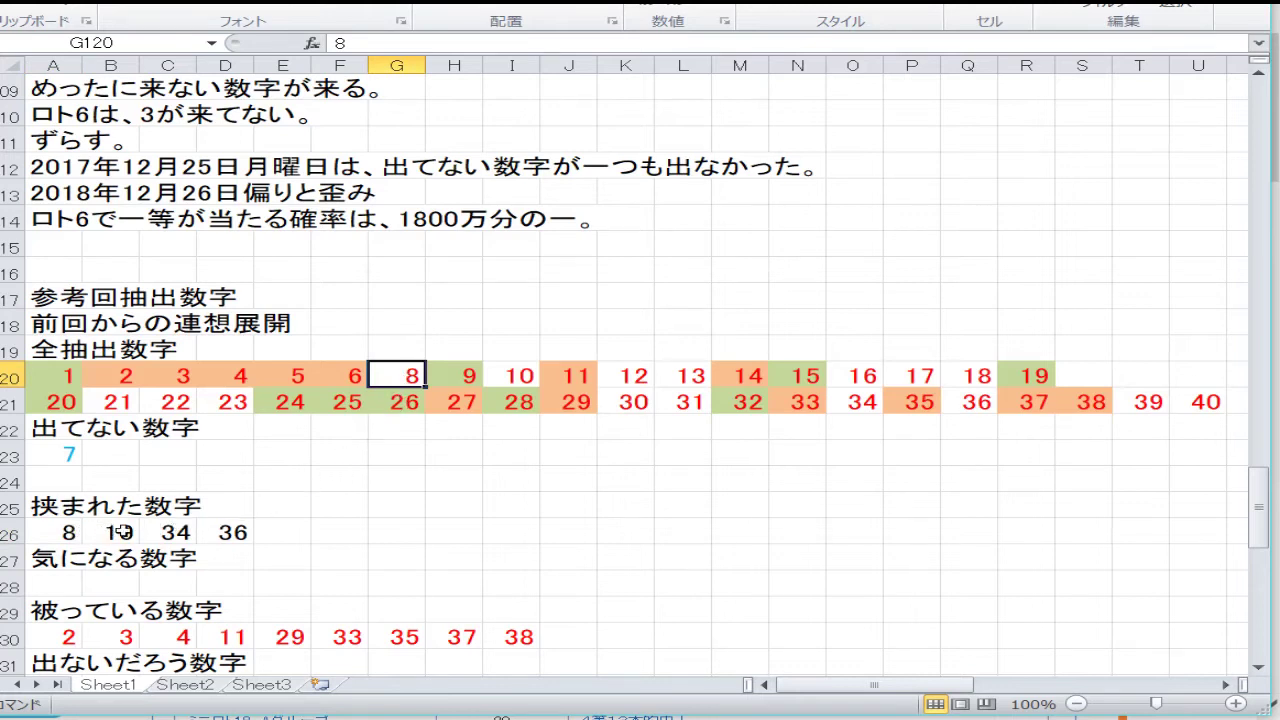
{"action": "left_click", "coordinate": [517, 378]}
{"action": "left_click", "coordinate": [845, 401]}
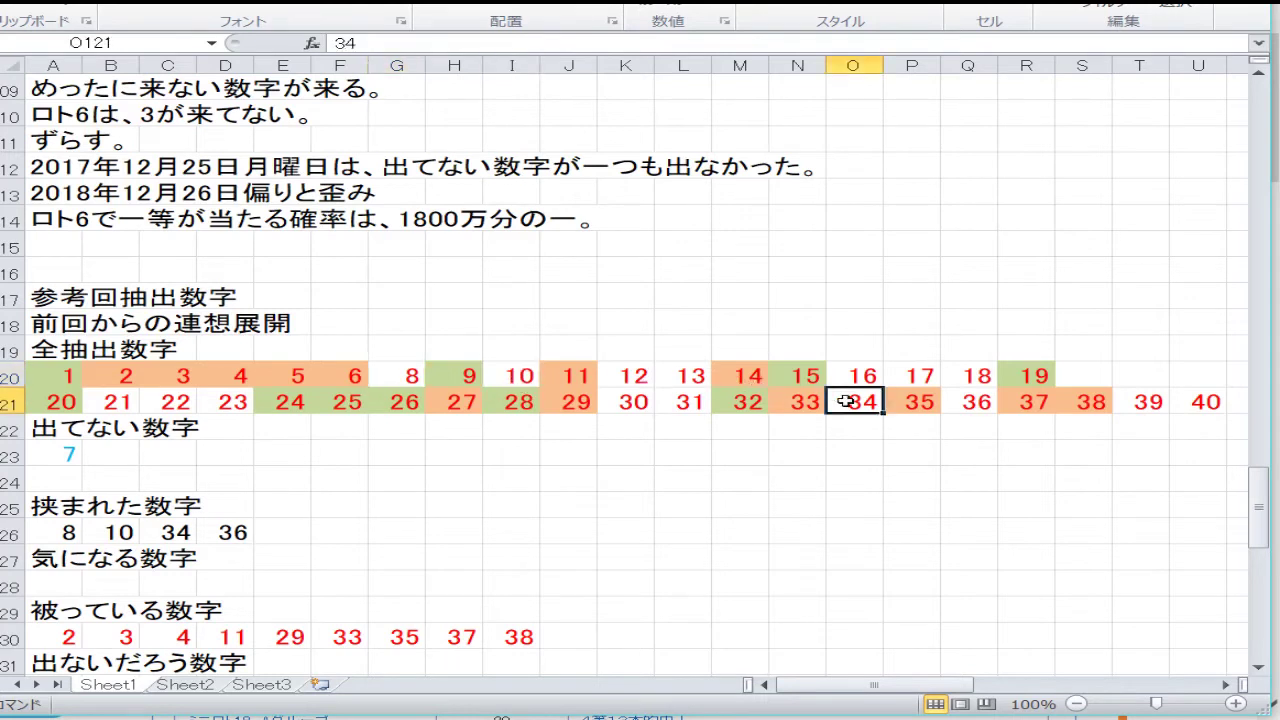
{"action": "left_click", "coordinate": [962, 400]}
Review the 被っている数字, 参考回, 重要数字 and 準重要数字 sections and the lists below them down to row 162.
{"action": "scroll", "coordinate": [246, 543], "scroll_direction": "down", "scroll_amount": 2}
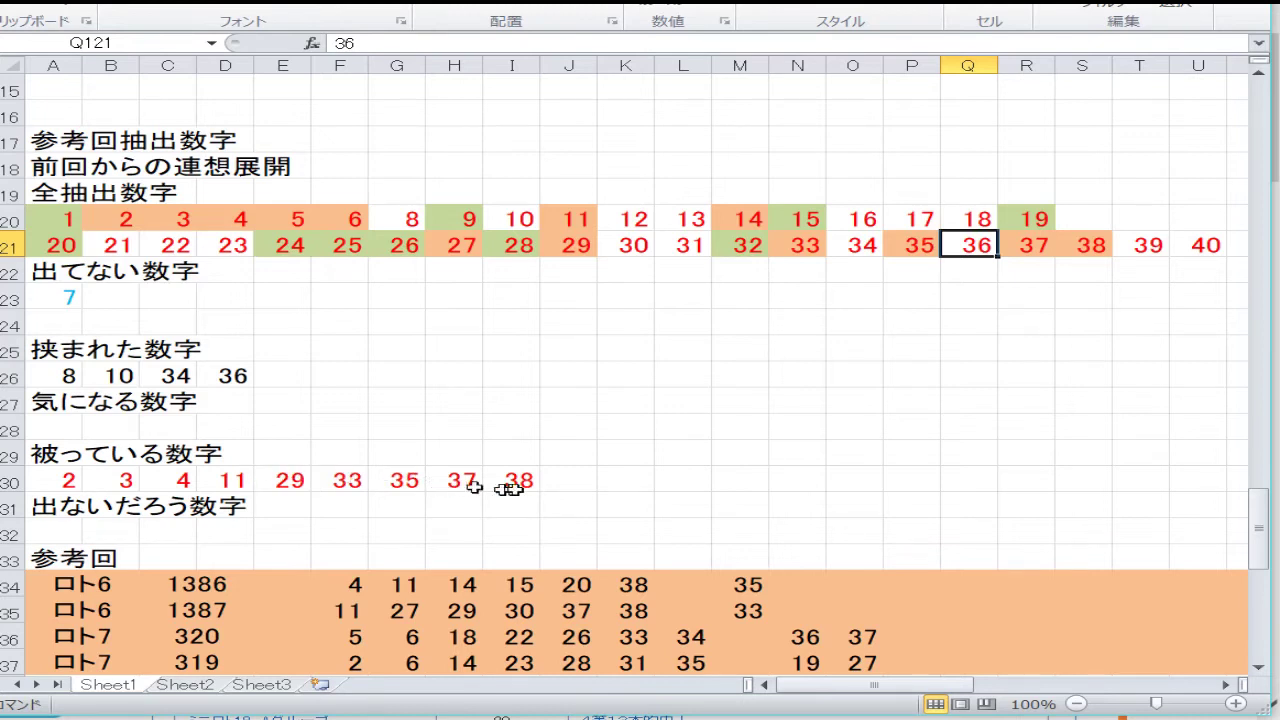
{"action": "scroll", "coordinate": [341, 507], "scroll_direction": "down", "scroll_amount": 4}
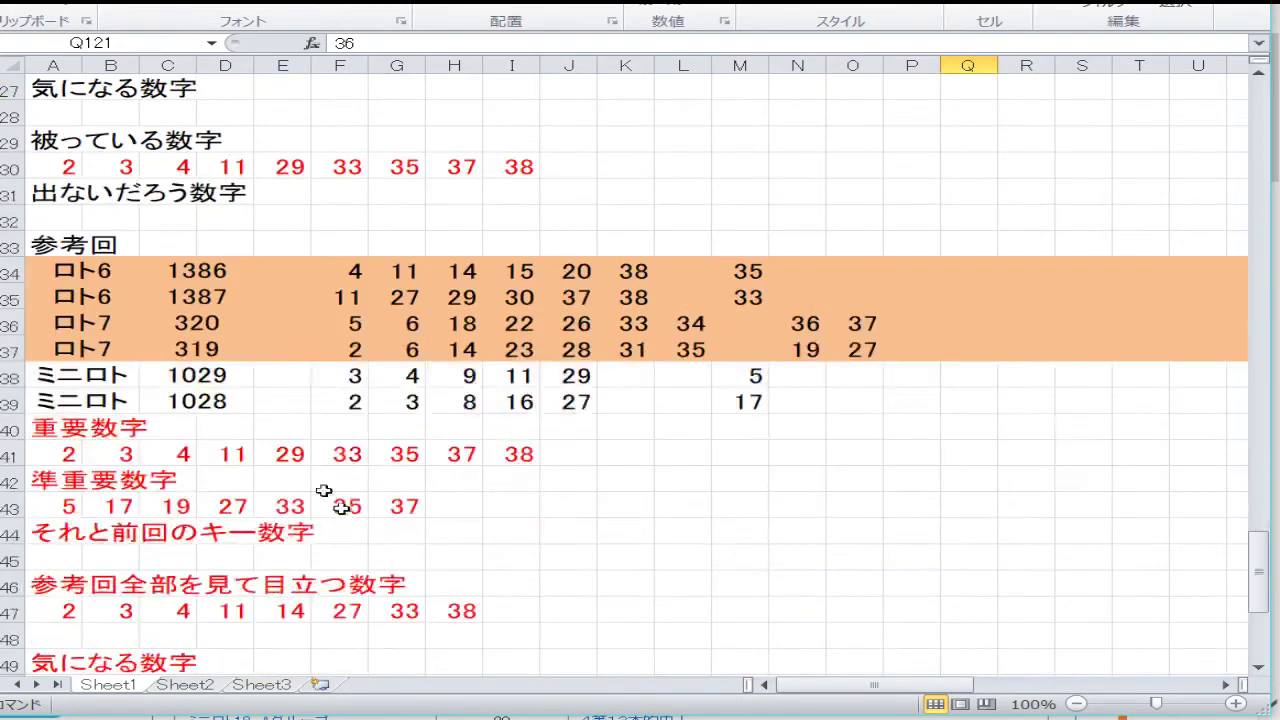
{"action": "scroll", "coordinate": [286, 388], "scroll_direction": "down", "scroll_amount": 1}
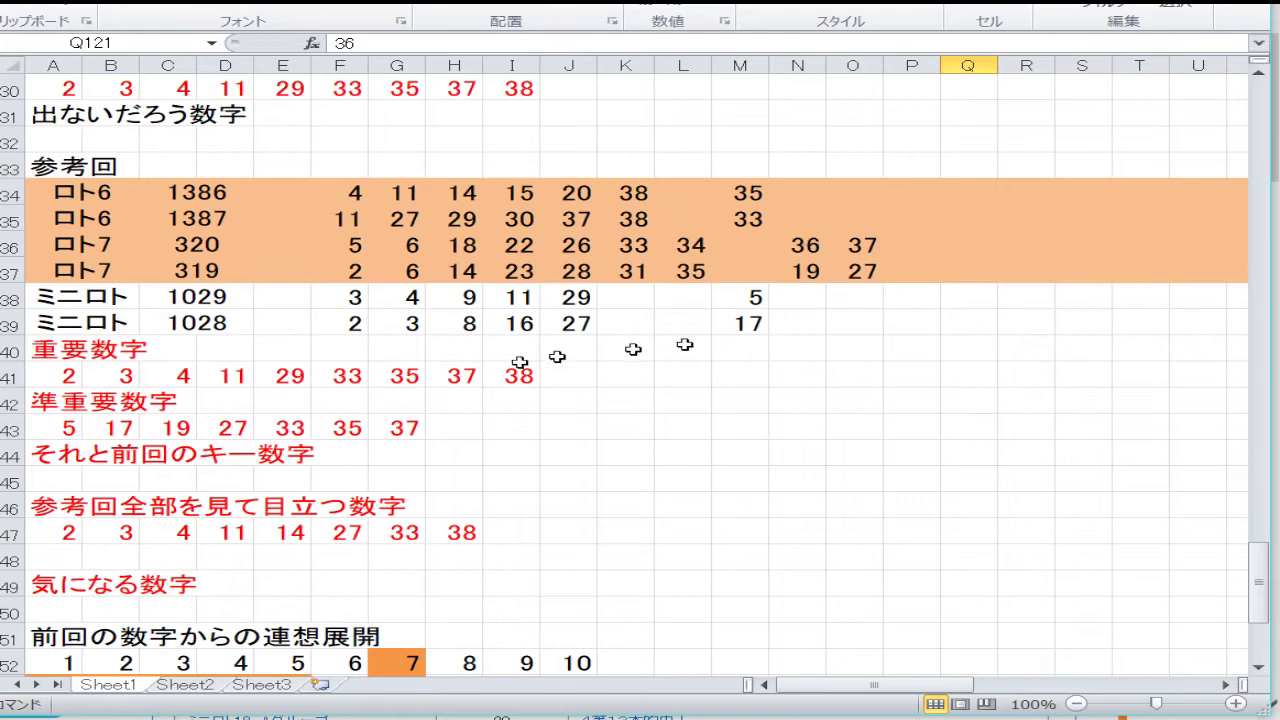
{"action": "scroll", "coordinate": [160, 482], "scroll_direction": "down", "scroll_amount": 1}
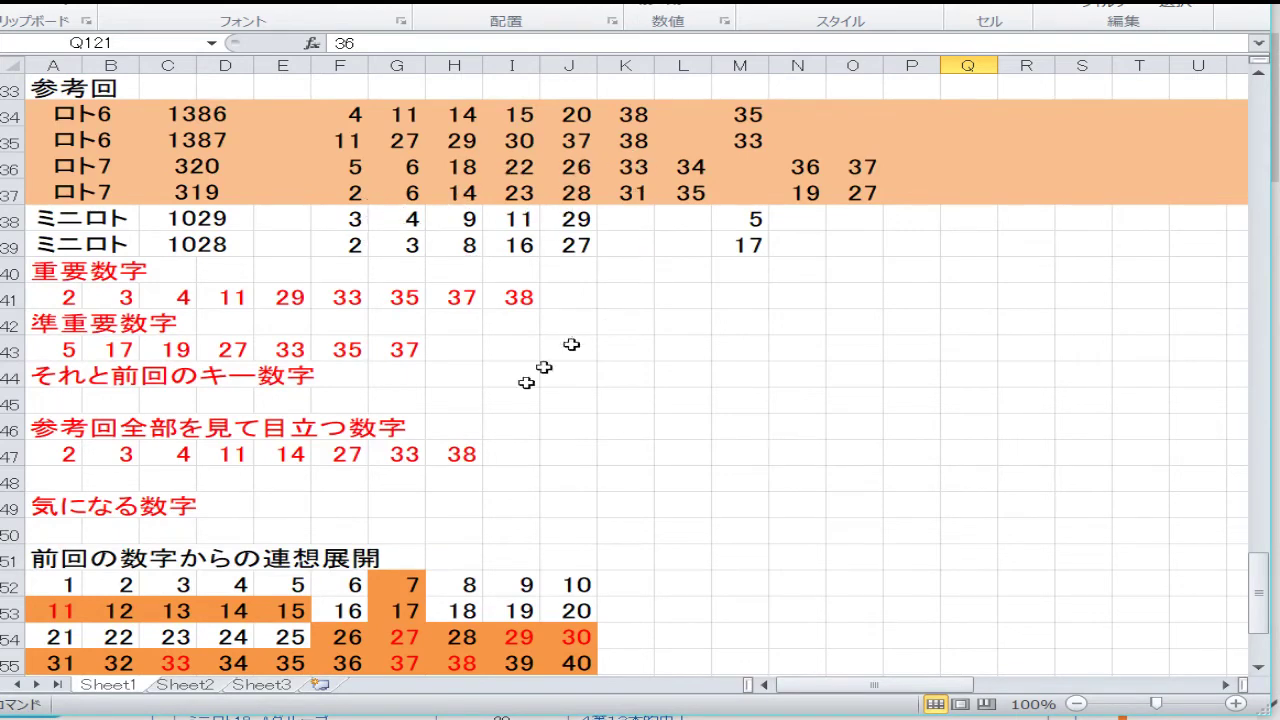
{"action": "scroll", "coordinate": [545, 367], "scroll_direction": "down", "scroll_amount": 3}
{"action": "scroll", "coordinate": [340, 437], "scroll_direction": "down", "scroll_amount": 1}
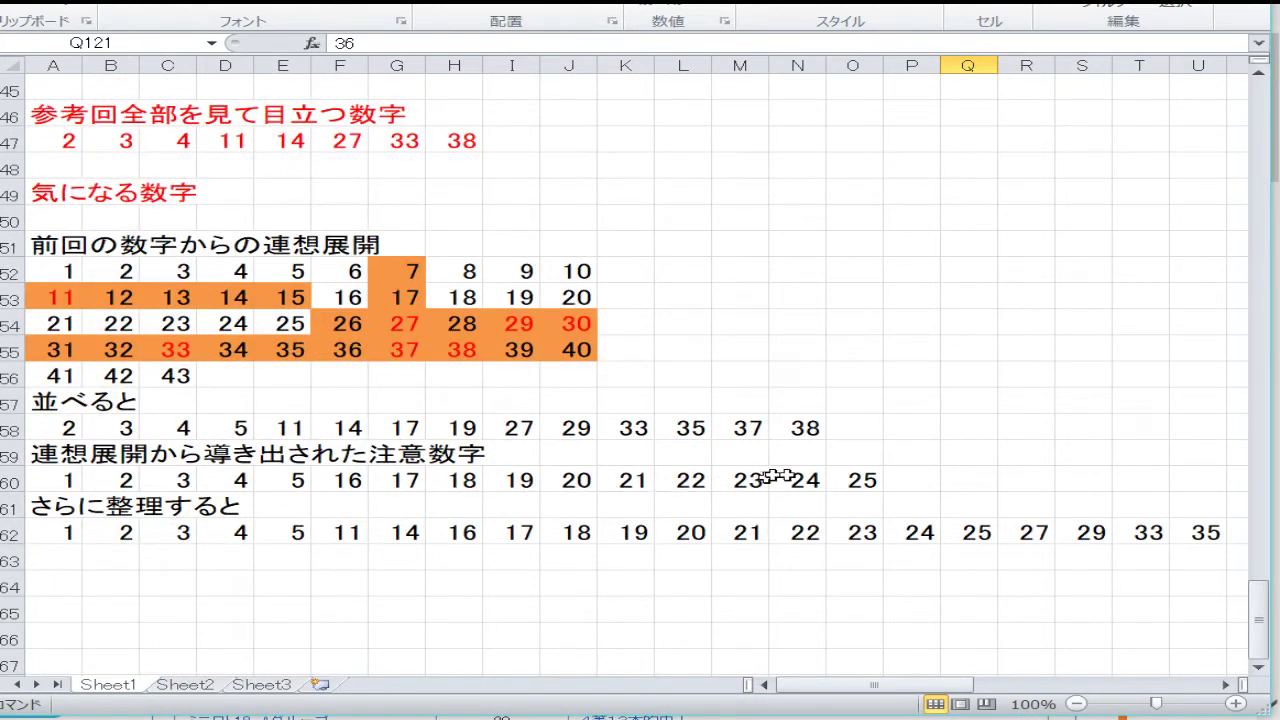
Highlight A154:E154 and A152:E153 in the lower 連想展開 grid and compare them with the 注意数字 list in row 160.
{"action": "left_click_drag", "start_coordinate": [272, 333], "coordinate": [72, 322]}
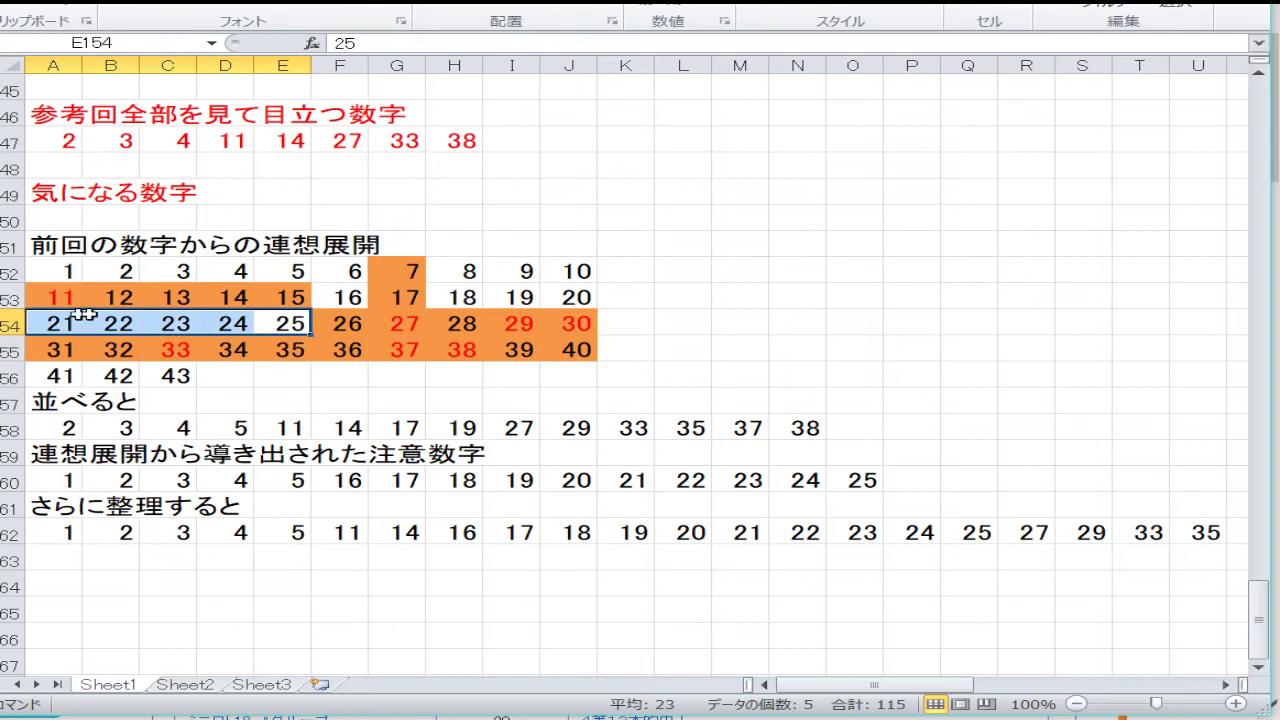
{"action": "left_click_drag", "start_coordinate": [298, 272], "coordinate": [54, 285]}
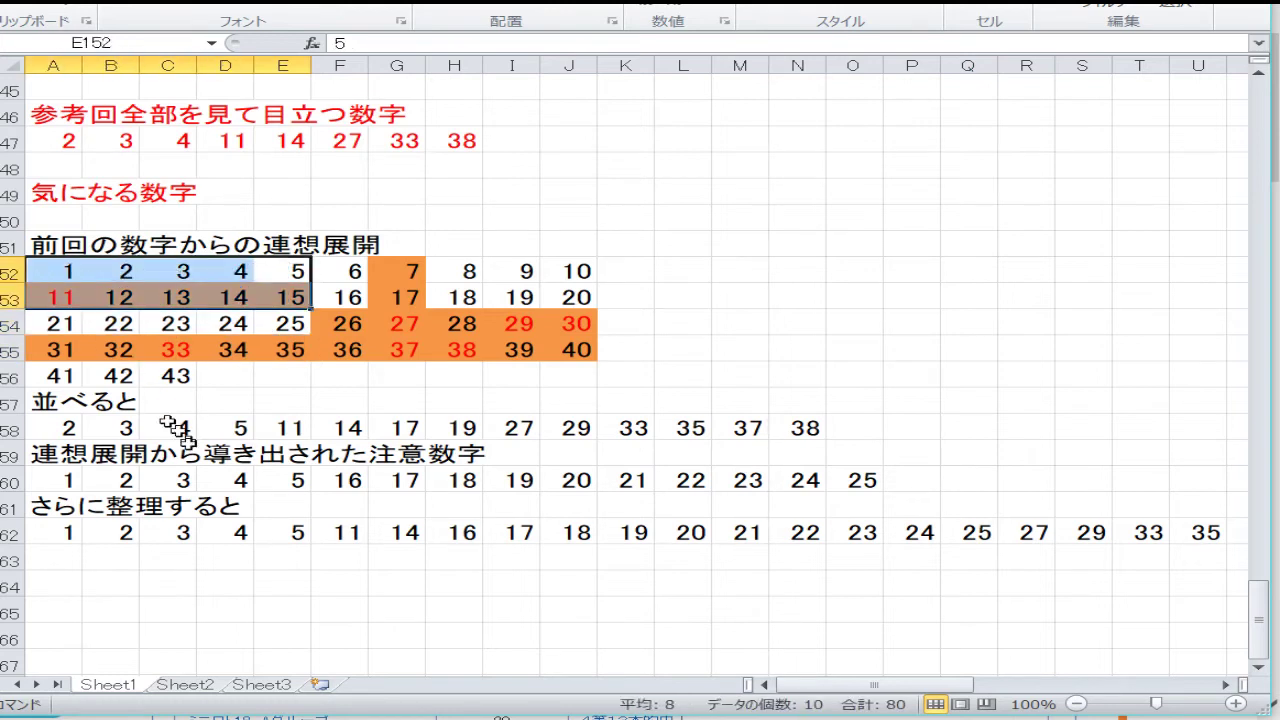
{"action": "left_click", "coordinate": [113, 482]}
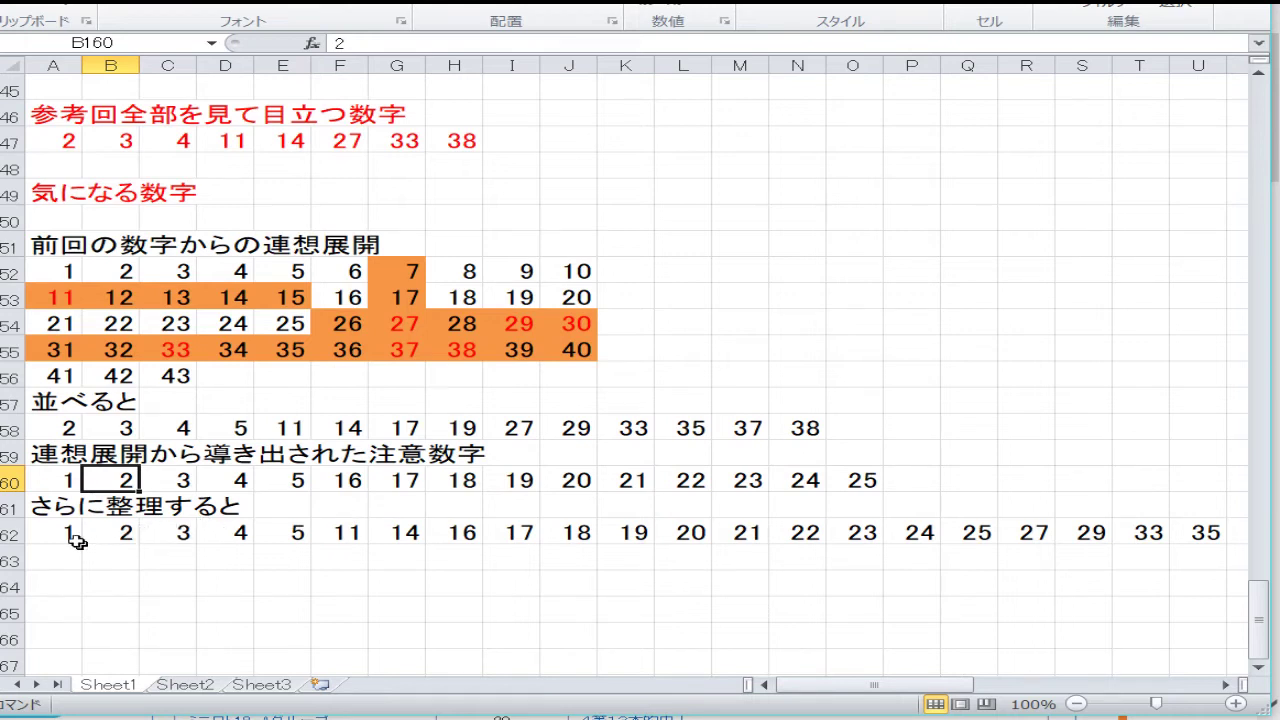
Highlight the full さらに整理すると list in A162:W162 and return to column A in row 165.
{"action": "left_click_drag", "start_coordinate": [78, 541], "coordinate": [1100, 530]}
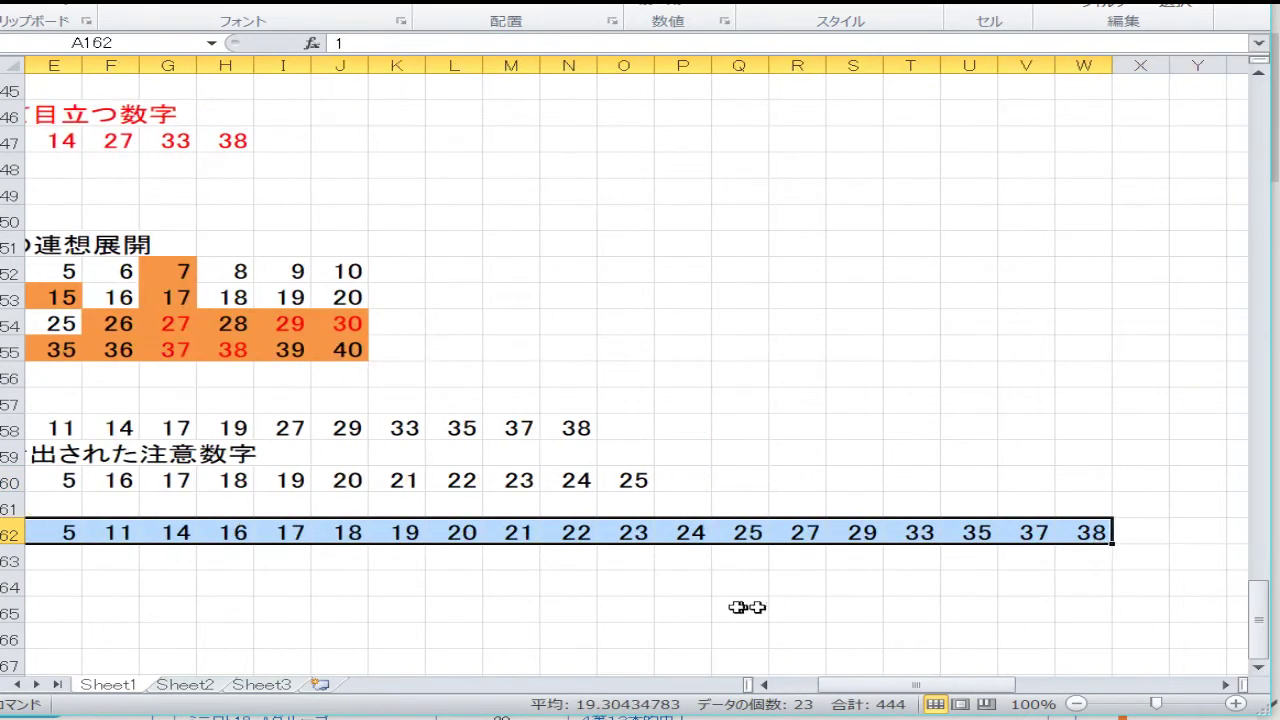
{"action": "left_click", "coordinate": [740, 607]}
{"action": "key", "text": "Left"}
{"action": "key", "text": "Left"}
{"action": "key", "text": "Left"}
{"action": "key", "text": "Left"}
{"action": "key", "text": "Left"}
{"action": "key", "text": "Left"}
{"action": "key", "text": "Left"}
{"action": "key", "text": "Left"}
{"action": "key", "text": "Left"}
{"action": "key", "text": "Left"}
{"action": "key", "text": "Left"}
{"action": "key", "text": "Left"}
{"action": "key", "text": "Left"}
{"action": "key", "text": "Left"}
{"action": "key", "text": "Left"}
{"action": "key", "text": "Left"}
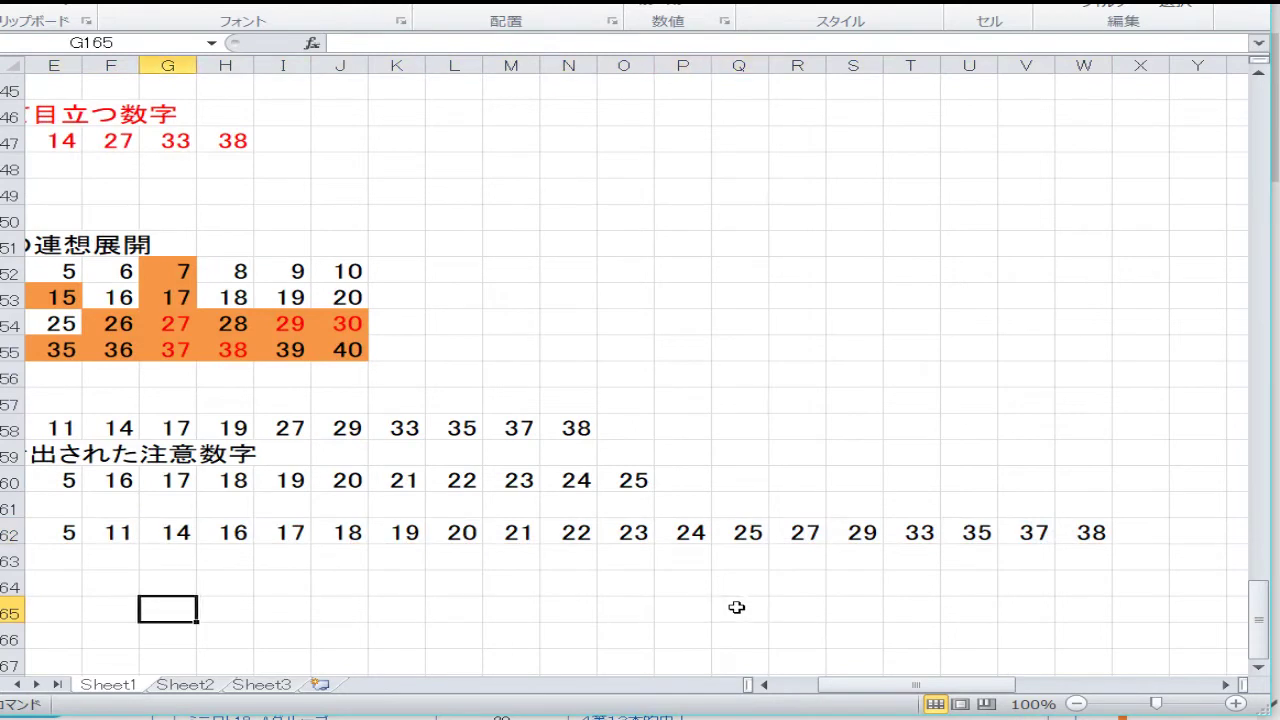
{"action": "key", "text": "Down"}
{"action": "key", "text": "Down"}
{"action": "key", "text": "Down"}
{"action": "key", "text": "Down"}
{"action": "key", "text": "Down"}
{"action": "key", "text": "Down"}
{"action": "key", "text": "Down"}
{"action": "key", "text": "Down"}
{"action": "key", "text": "Down"}
{"action": "key", "text": "Up"}
{"action": "key", "text": "Up"}
{"action": "key", "text": "Up"}
{"action": "key", "text": "Up"}
{"action": "key", "text": "Up"}
{"action": "key", "text": "Up"}
{"action": "key", "text": "Up"}
{"action": "key", "text": "Up"}
{"action": "key", "text": "Up"}
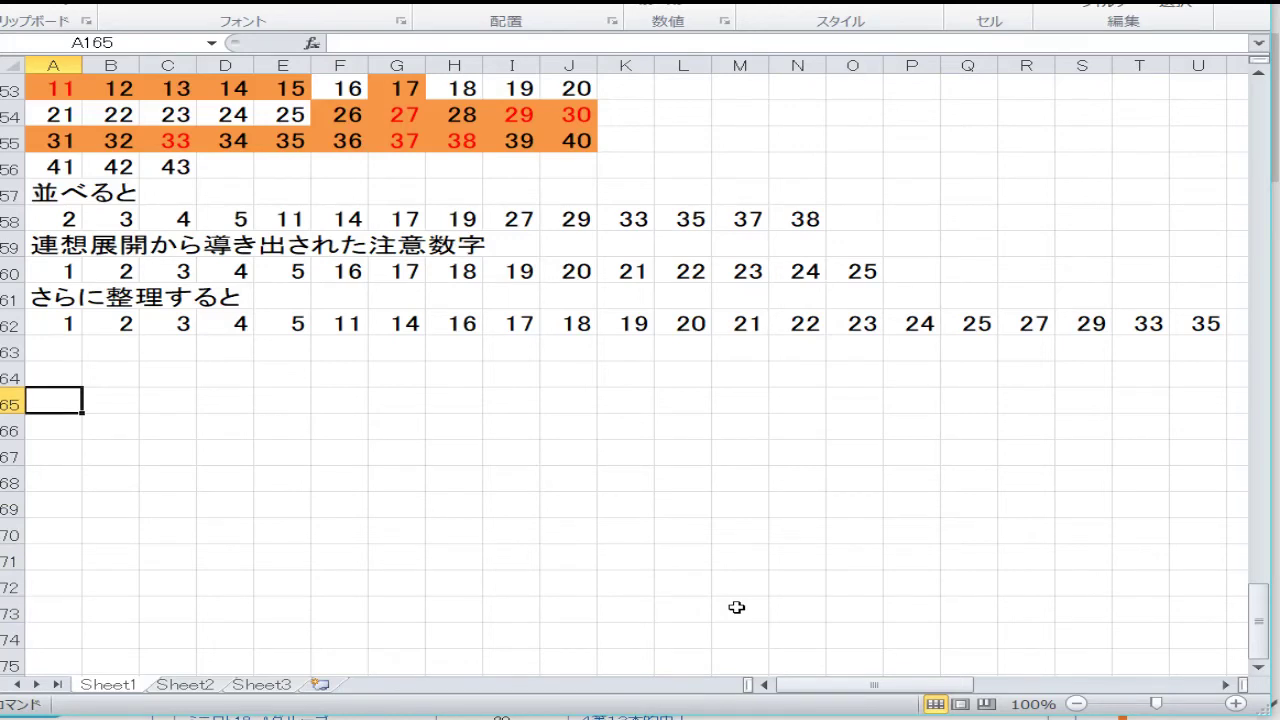
Write the closing note 一等当たる人はもう決まっている。 in A164, two rows below the さらに整理すると list.
{"action": "key", "text": "Up"}
{"action": "key", "text": "Zenkaku_Hankaku"}
{"action": "type", "text": "い"}
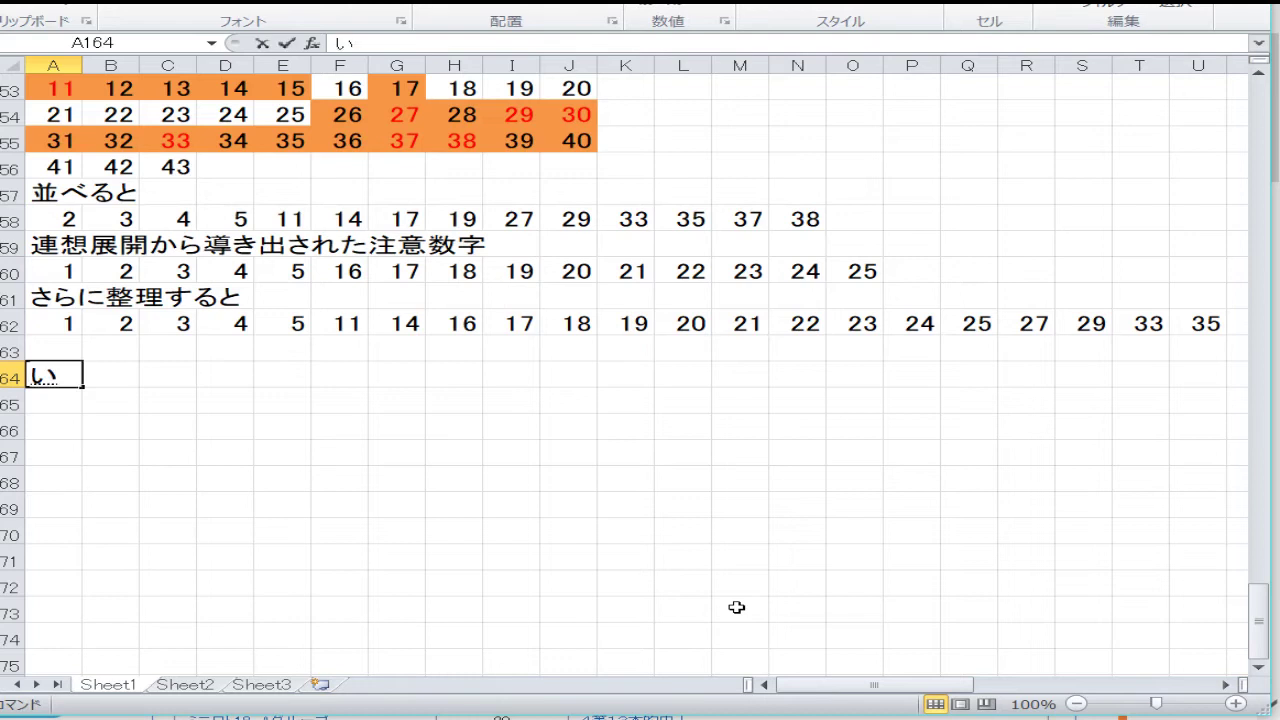
{"action": "type", "text": "っつ"}
{"action": "key", "text": "BackSpace"}
{"action": "type", "text": "と"}
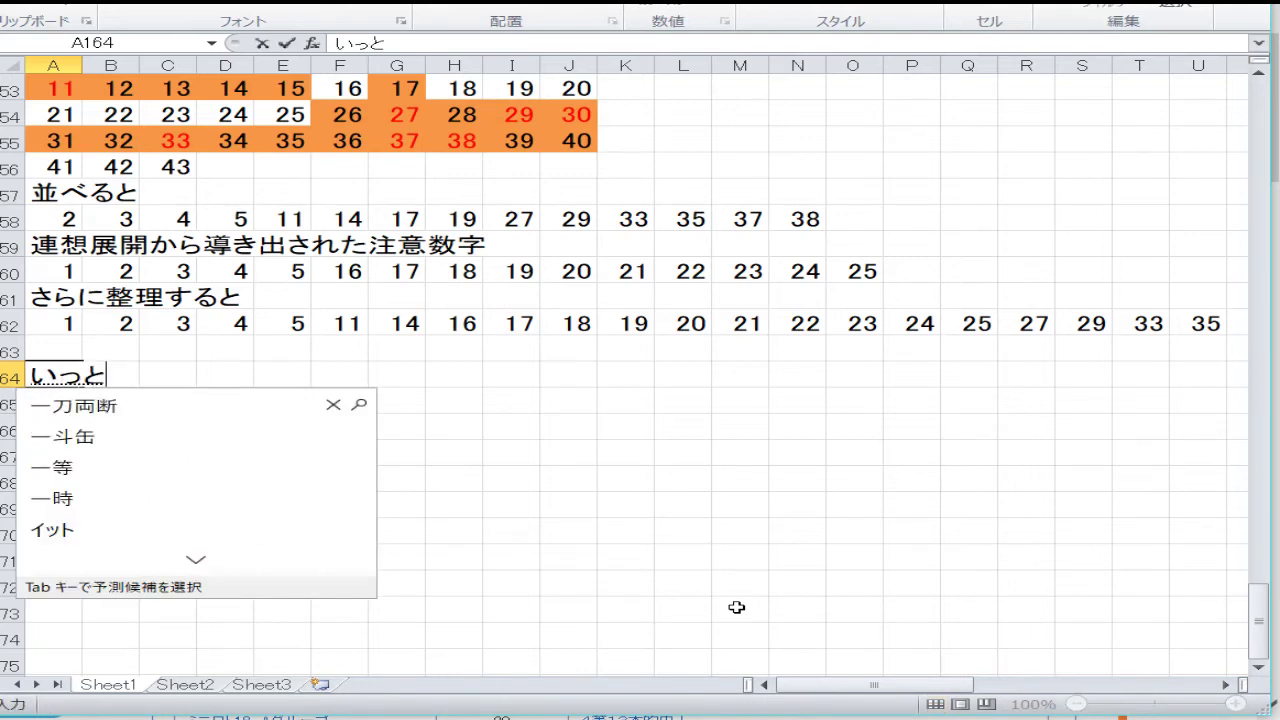
{"action": "type", "text": "うあ"}
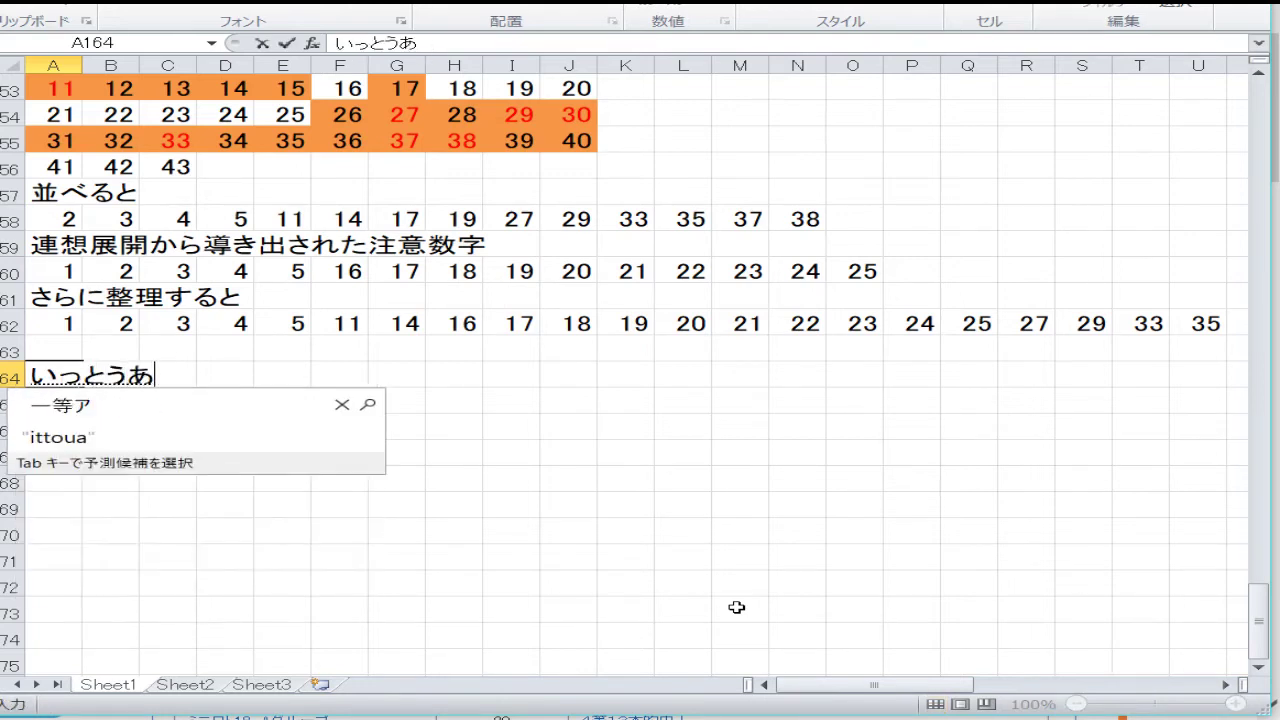
{"action": "type", "text": "たるひと"}
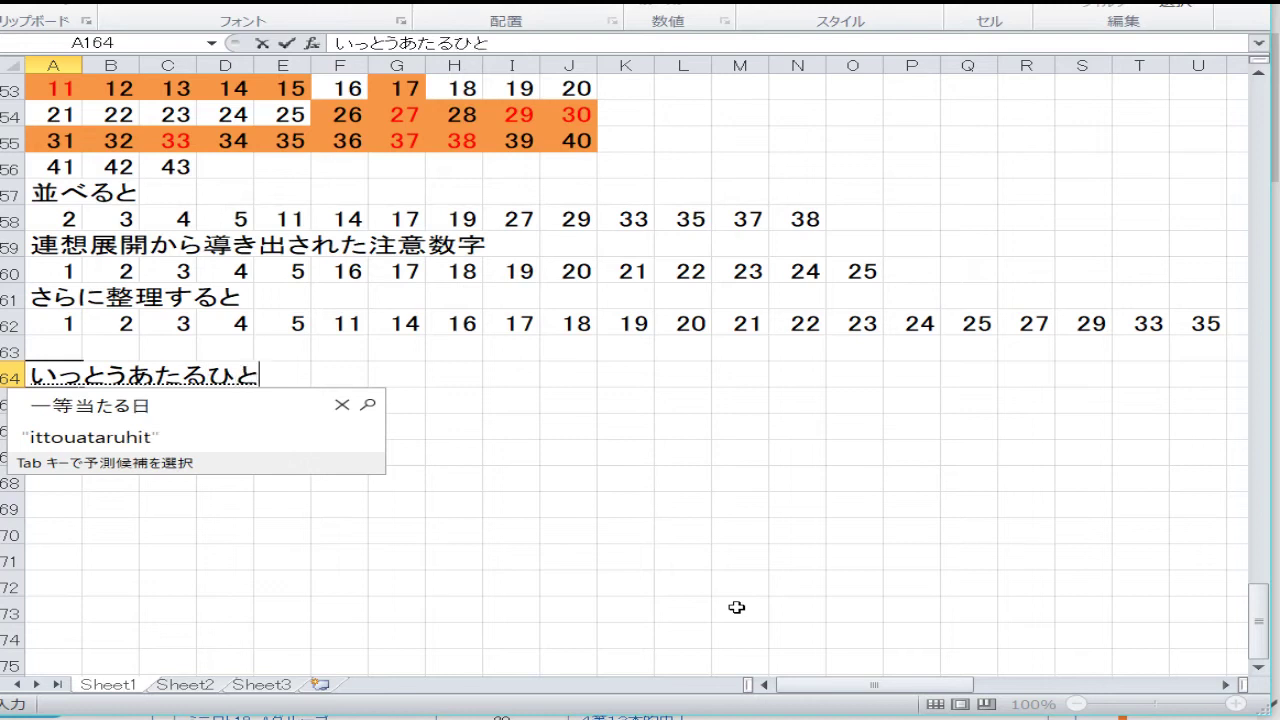
{"action": "type", "text": "はもう"}
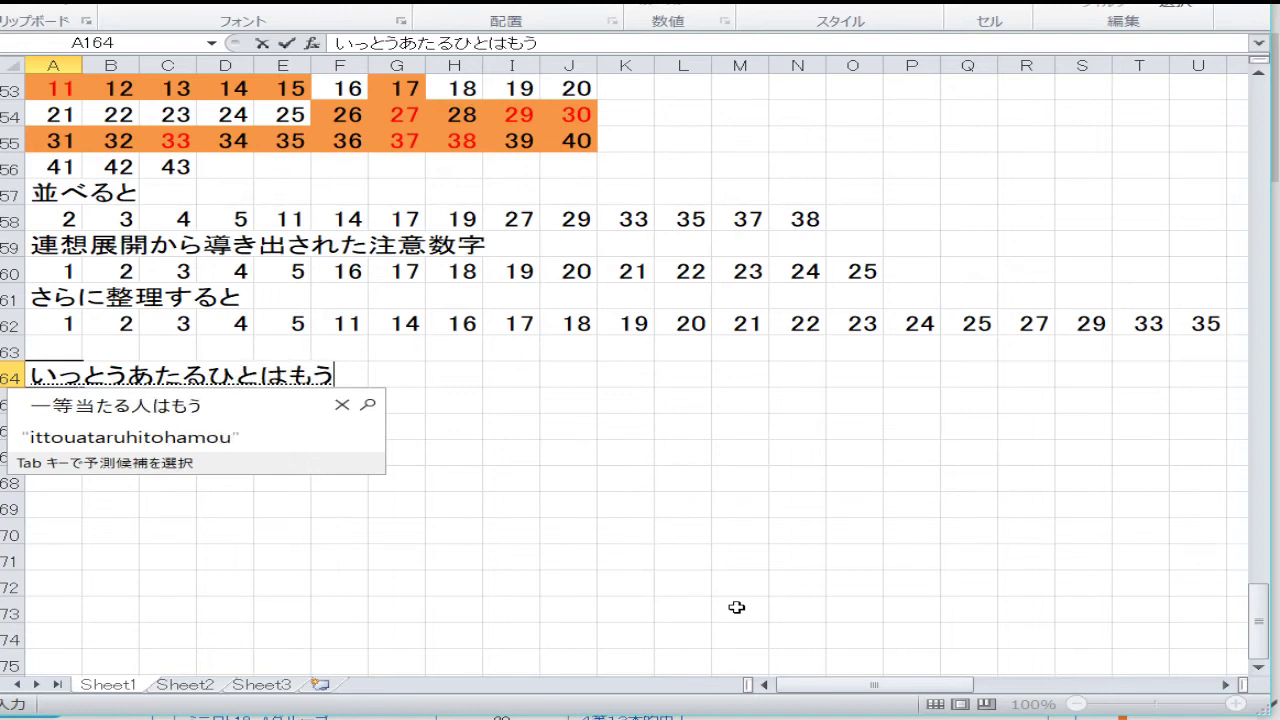
{"action": "type", "text": "kimattu"}
{"action": "key", "text": "BackSpace"}
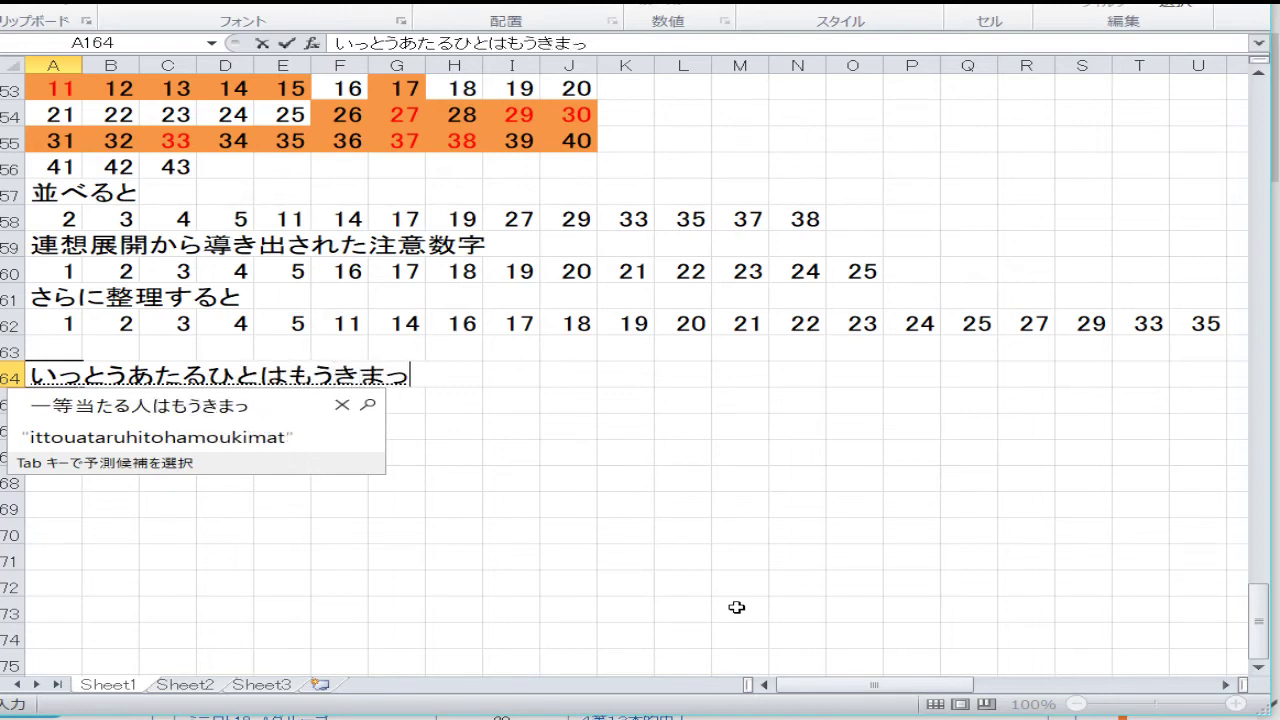
{"action": "type", "text": "teiru"}
{"action": "key", "text": "space"}
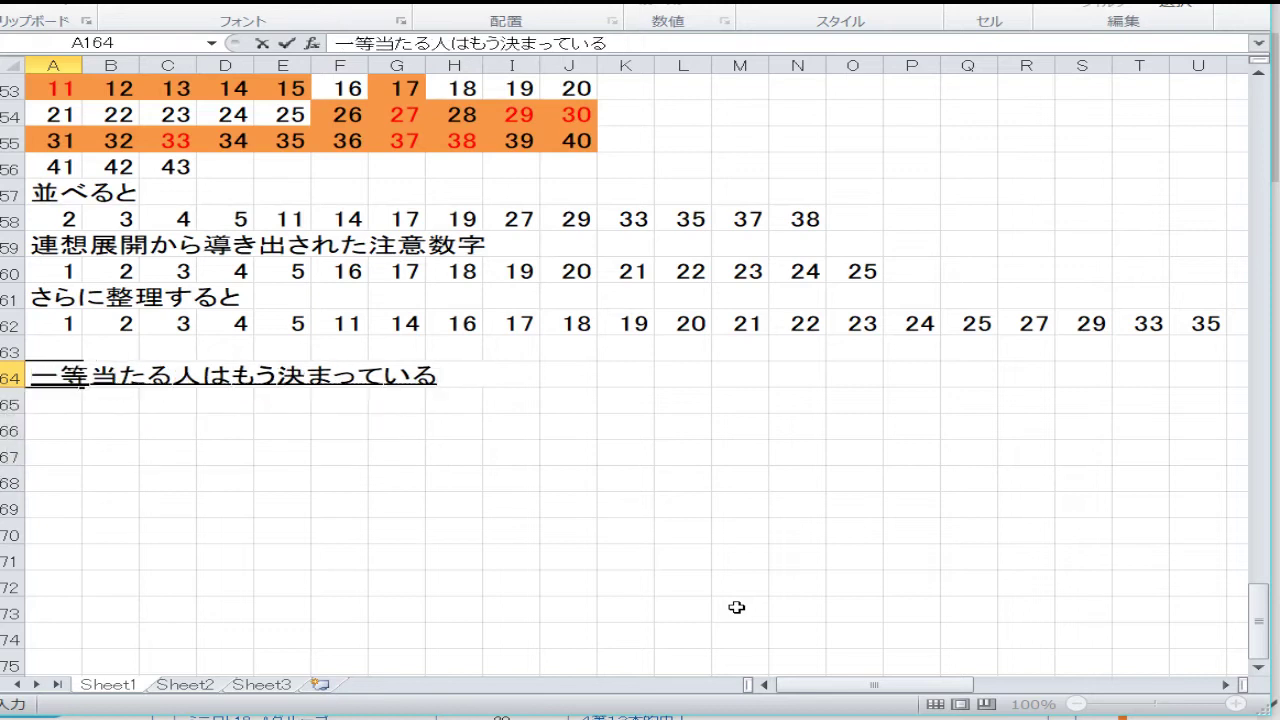
{"action": "key", "text": "Return"}
{"action": "type", "text": "."}
{"action": "key", "text": "Return"}
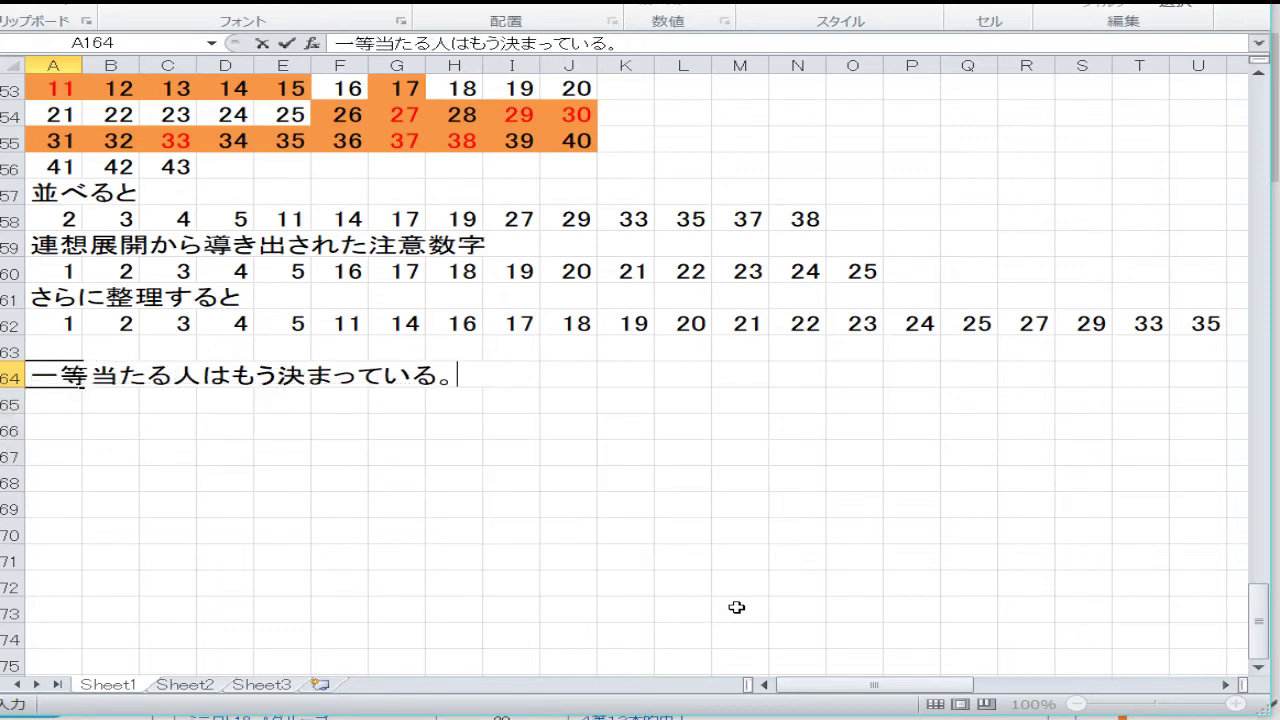
Append "By" and the author's name to the closing note in A164 and commit the entry.
{"action": "key", "text": "Zenkaku_Hankaku"}
{"action": "type", "text": "by"}
{"action": "key", "text": "Zenkaku_Hankaku"}
{"action": "type", "text": "kur"}
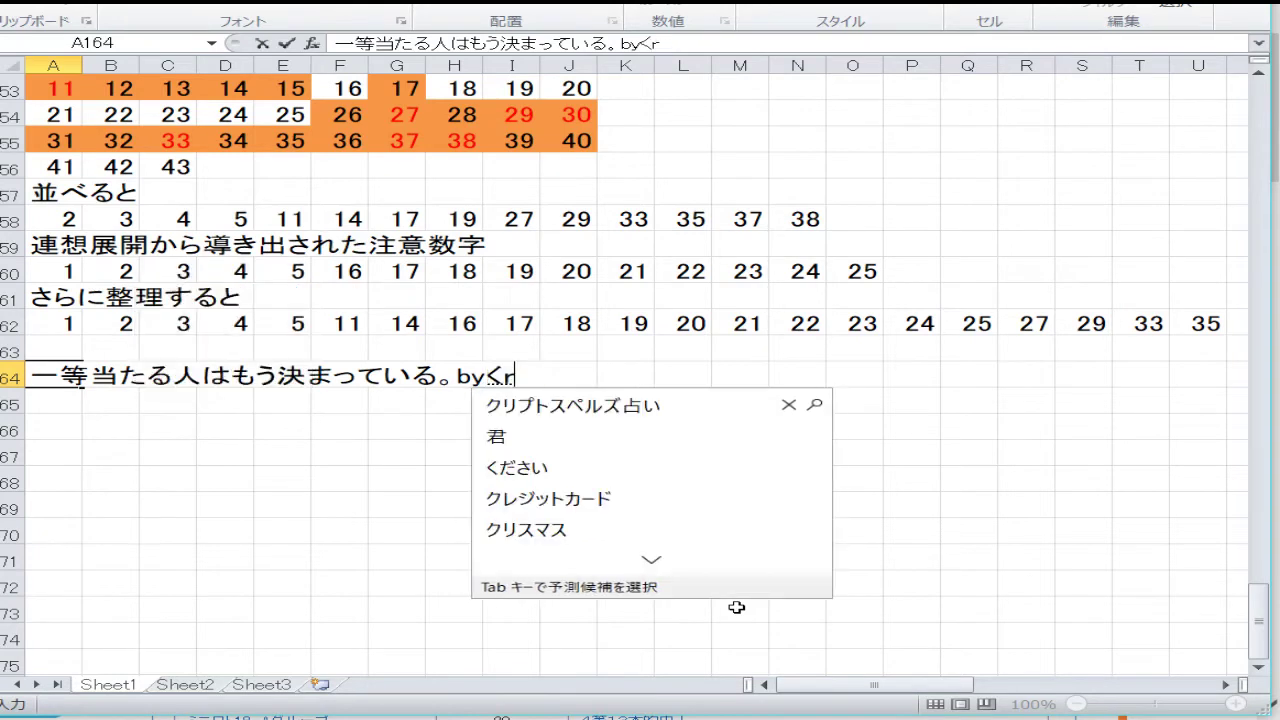
{"action": "type", "text": "umi"}
{"action": "key", "text": "Return"}
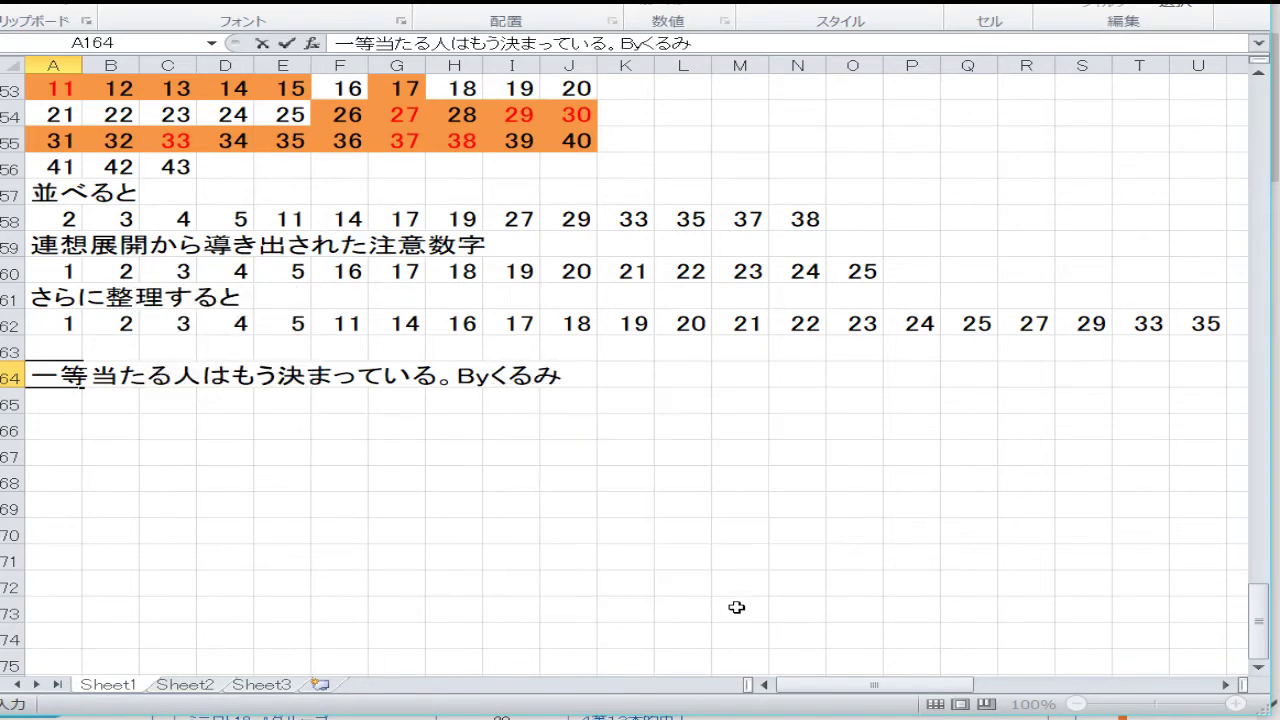
{"action": "key", "text": "Return"}
{"action": "key", "text": "Return"}
{"action": "key", "text": "Zenkaku_Hankaku"}
{"action": "key", "text": "Return"}
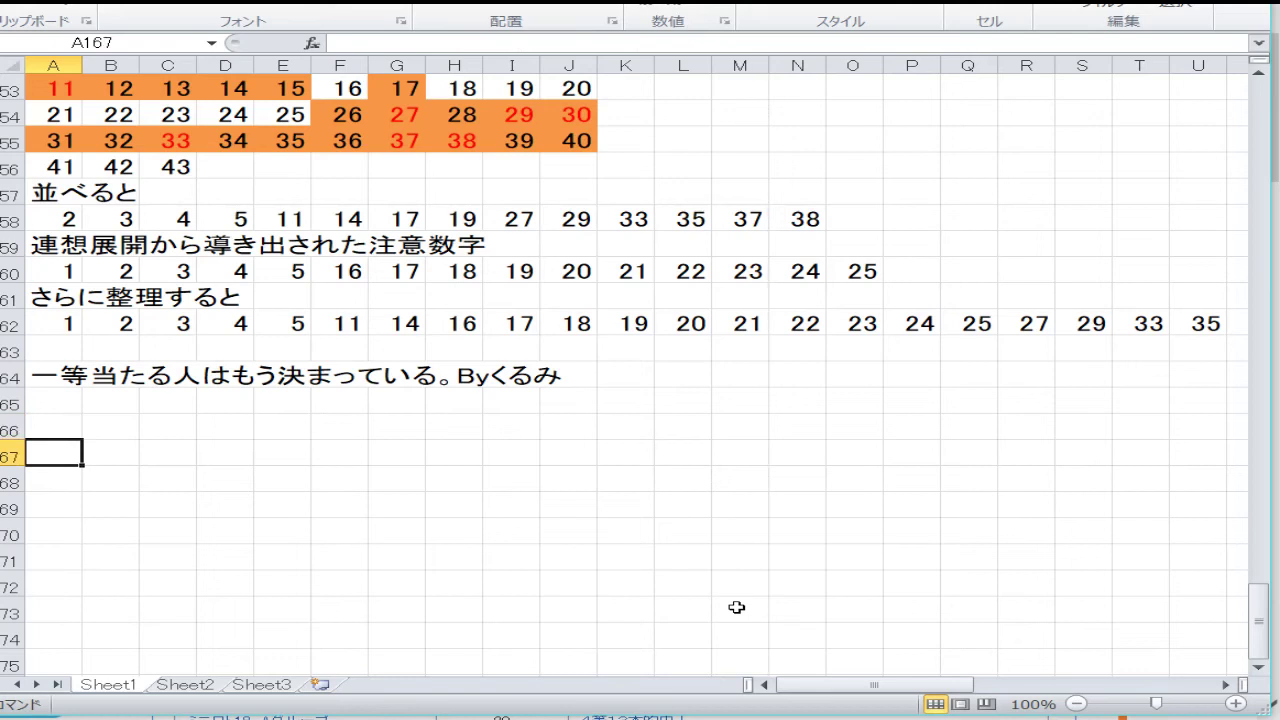
Look back over the 気になる数字 section and the lists down to the closing note, ending at A166.
{"action": "key", "text": "Up"}
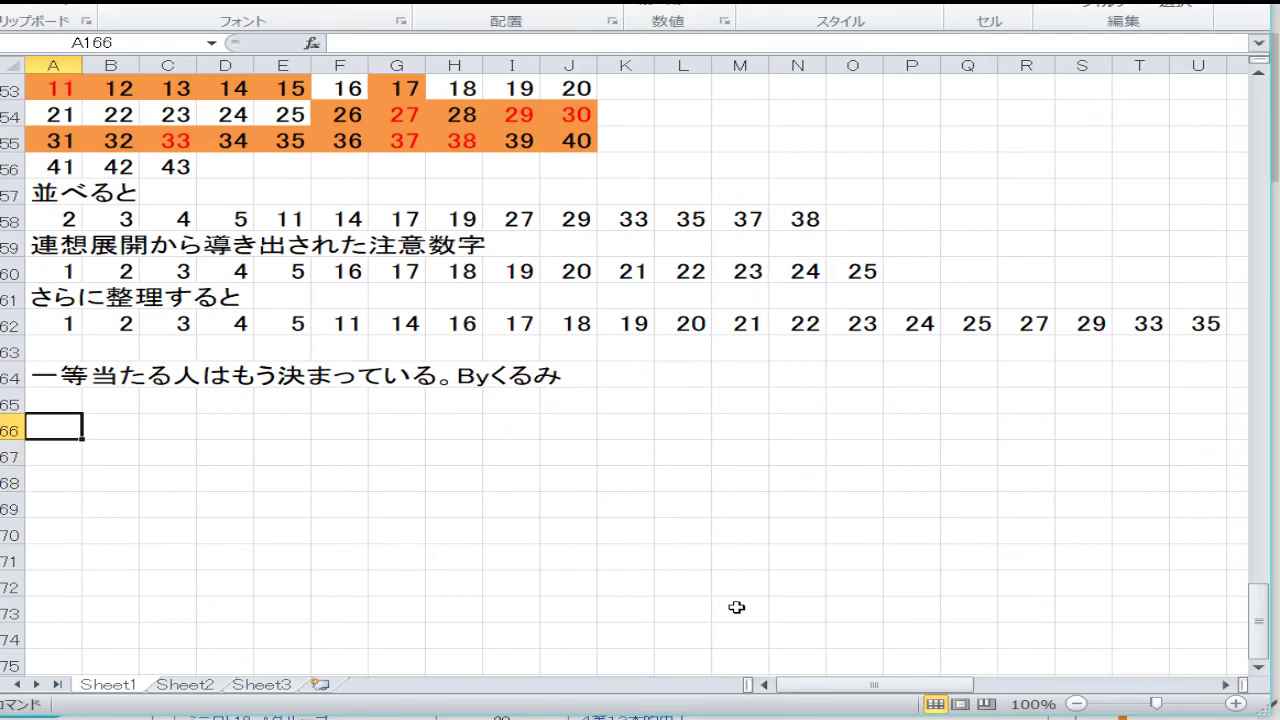
{"action": "key", "text": "Up"}
{"action": "key", "text": "Up"}
{"action": "key", "text": "Up"}
{"action": "key", "text": "Up"}
{"action": "key", "text": "Up"}
{"action": "key", "text": "Up"}
{"action": "key", "text": "Up"}
{"action": "key", "text": "Up"}
{"action": "key", "text": "Up"}
{"action": "key", "text": "Up"}
{"action": "key", "text": "Up"}
{"action": "key", "text": "Up"}
{"action": "key", "text": "Up"}
{"action": "key", "text": "Up"}
{"action": "key", "text": "Up"}
{"action": "key", "text": "Up"}
{"action": "key", "text": "Up"}
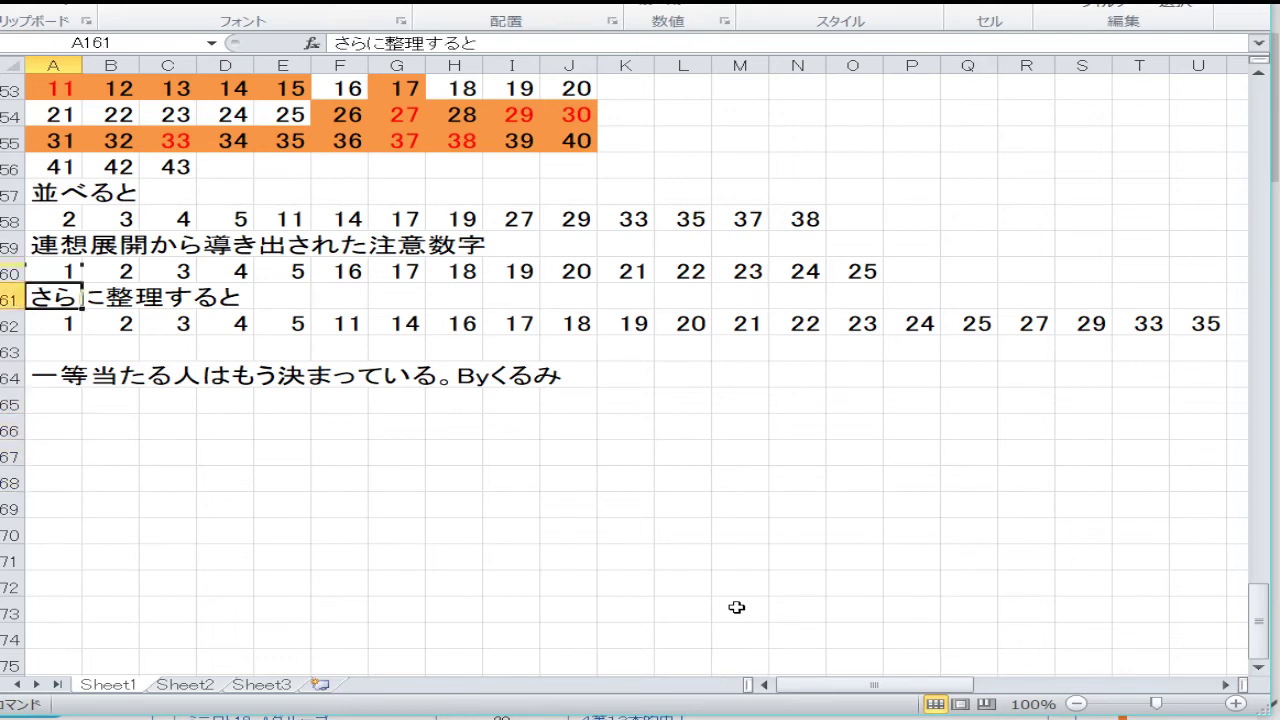
{"action": "key", "text": "Down"}
{"action": "key", "text": "Down"}
{"action": "key", "text": "Down"}
{"action": "key", "text": "Down"}
{"action": "key", "text": "Down"}
{"action": "key", "text": "Down"}
{"action": "key", "text": "Down"}
{"action": "key", "text": "Down"}
{"action": "key", "text": "Down"}
{"action": "key", "text": "Down"}
{"action": "key", "text": "Down"}
{"action": "key", "text": "Down"}
{"action": "key", "text": "Down"}
{"action": "key", "text": "Down"}
{"action": "key", "text": "Down"}
{"action": "key", "text": "Down"}
{"action": "key", "text": "Down"}
{"action": "key", "text": "Down"}
{"action": "key", "text": "Down"}
{"action": "key", "text": "Down"}
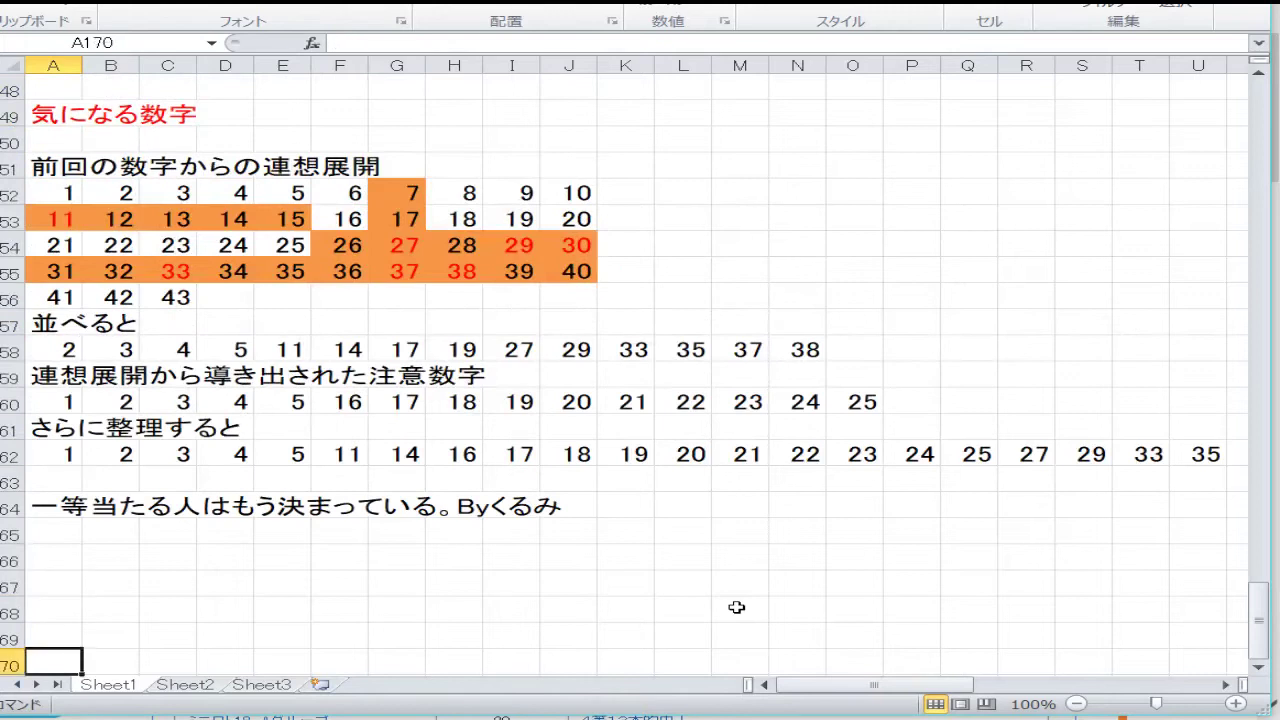
{"action": "key", "text": "Up"}
{"action": "key", "text": "Up"}
{"action": "key", "text": "Up"}
{"action": "key", "text": "Up"}
{"action": "key", "text": "Up"}
{"action": "key", "text": "Down"}
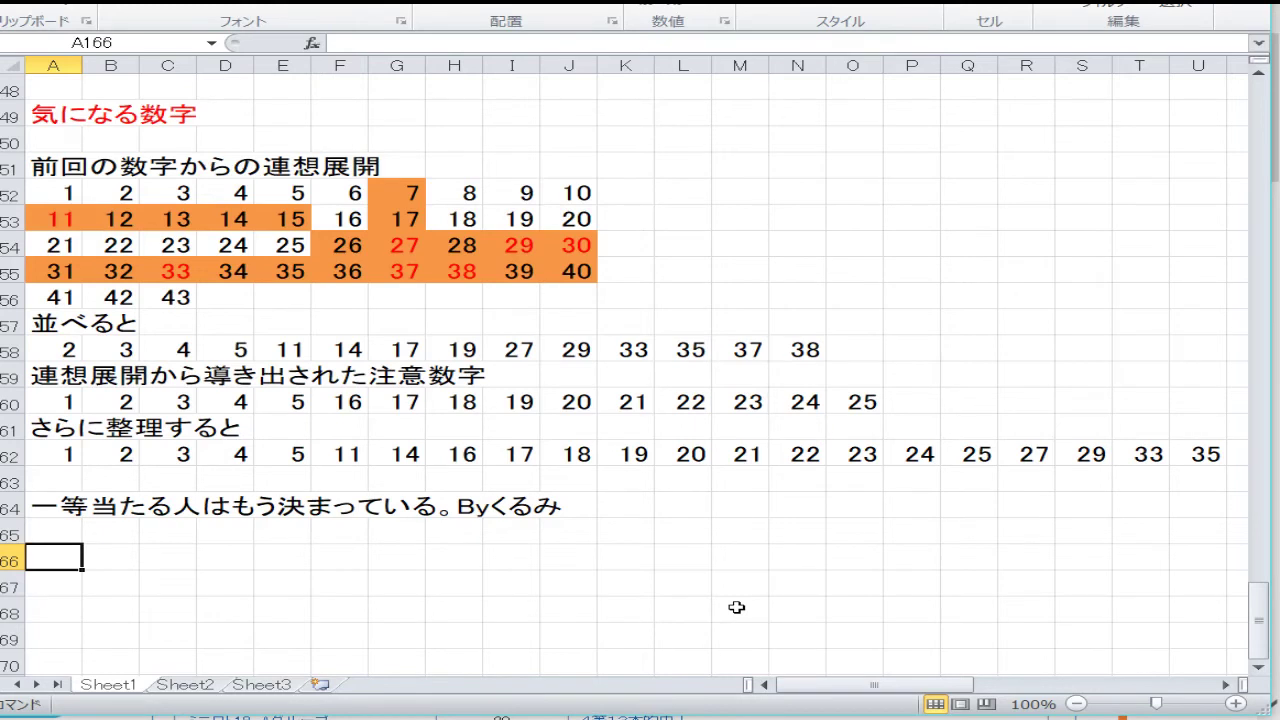
Go through the さらに整理すると list in row 162 across to its last number in W162 and return to column A.
{"action": "key", "text": "Up"}
{"action": "key", "text": "Up"}
{"action": "key", "text": "Up"}
{"action": "key", "text": "Up"}
{"action": "key", "text": "Right"}
{"action": "key", "text": "Right"}
{"action": "key", "text": "Right"}
{"action": "key", "text": "Right"}
{"action": "key", "text": "Right"}
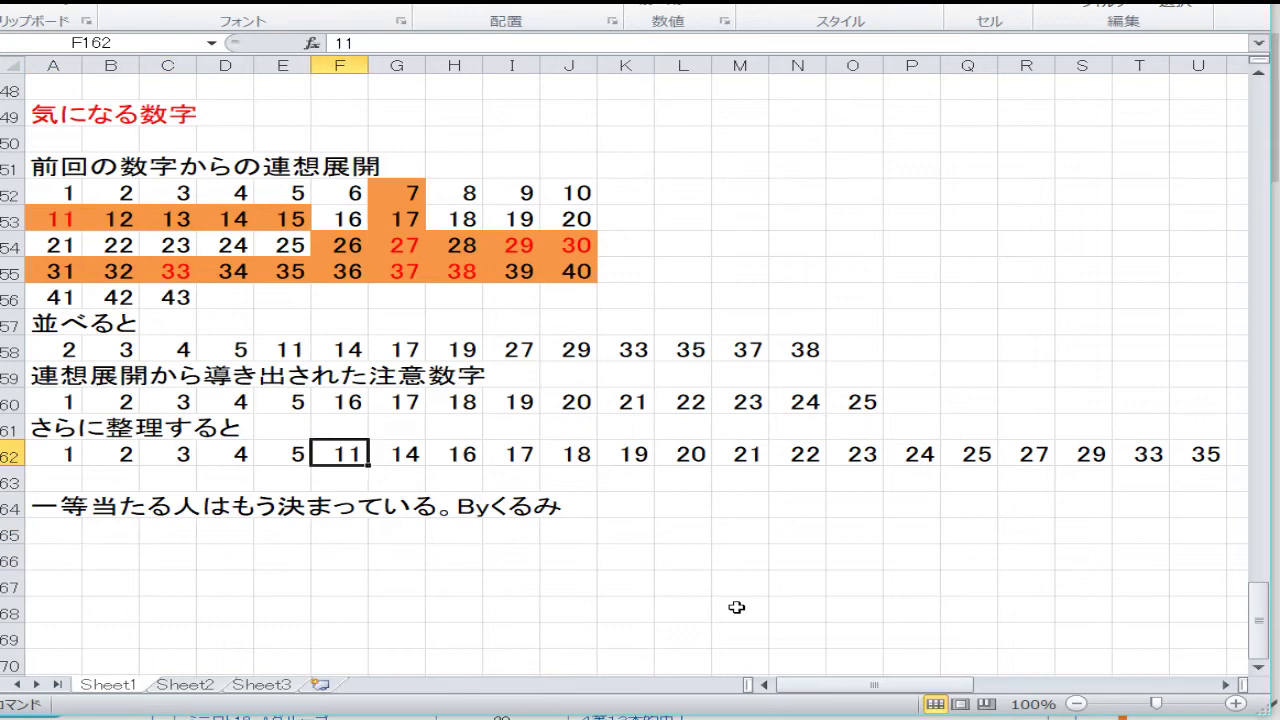
{"action": "key", "text": "Right"}
{"action": "key", "text": "Right"}
{"action": "key", "text": "Right"}
{"action": "key", "text": "Right"}
{"action": "key", "text": "Right"}
{"action": "key", "text": "Right"}
{"action": "key", "text": "Right"}
{"action": "key", "text": "Right"}
{"action": "key", "text": "Right"}
{"action": "key", "text": "Right"}
{"action": "key", "text": "Right"}
{"action": "key", "text": "Right"}
{"action": "key", "text": "Right"}
{"action": "key", "text": "Right"}
{"action": "key", "text": "Right"}
{"action": "key", "text": "Right"}
{"action": "key", "text": "Right"}
{"action": "key", "text": "Right"}
{"action": "key", "text": "Left"}
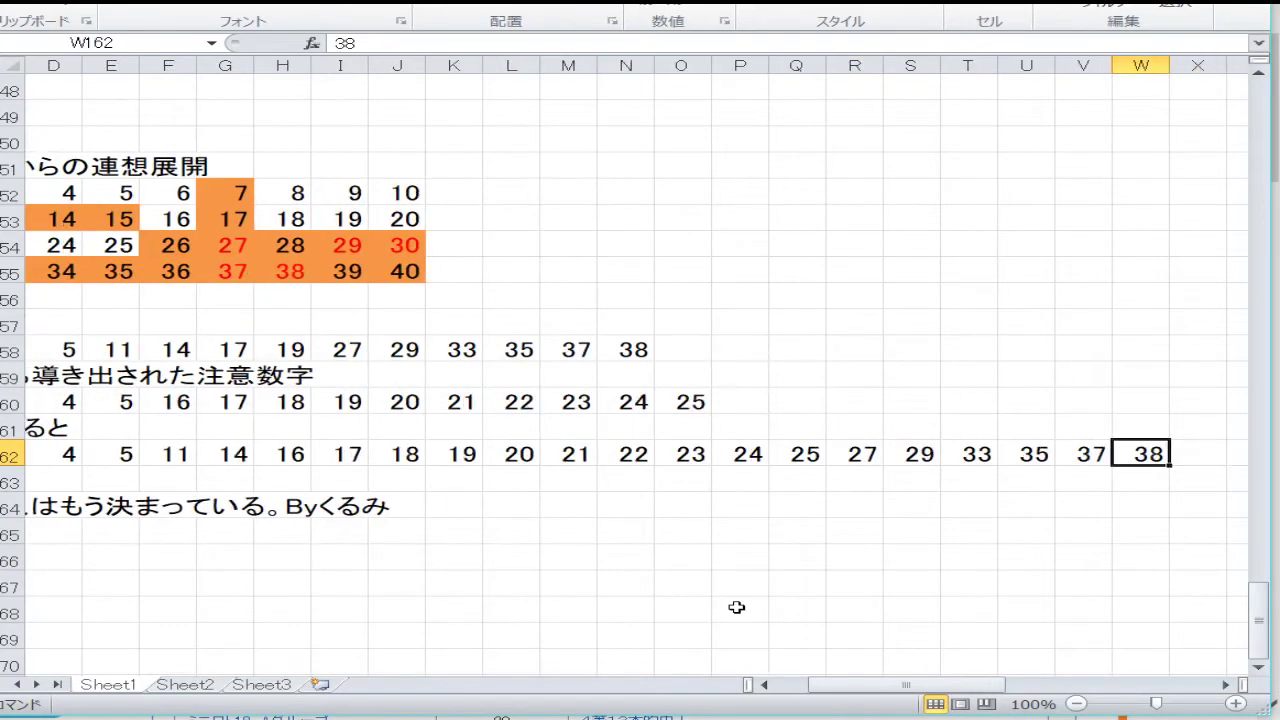
{"action": "key", "text": "Left"}
{"action": "key", "text": "Left"}
{"action": "key", "text": "Left"}
{"action": "key", "text": "Left"}
{"action": "key", "text": "Left"}
{"action": "key", "text": "Left"}
{"action": "key", "text": "Left"}
{"action": "key", "text": "Left"}
{"action": "key", "text": "Left"}
{"action": "key", "text": "Left"}
{"action": "key", "text": "Left"}
{"action": "key", "text": "Left"}
{"action": "key", "text": "Left"}
{"action": "key", "text": "Left"}
{"action": "key", "text": "Left"}
{"action": "key", "text": "Left"}
{"action": "key", "text": "Left"}
{"action": "key", "text": "Left"}
{"action": "key", "text": "Left"}
{"action": "key", "text": "Left"}
Enter 1, 2, 1, 3, 4 and 5 down cells A166 to A171 below the closing note.
{"action": "key", "text": "Down"}
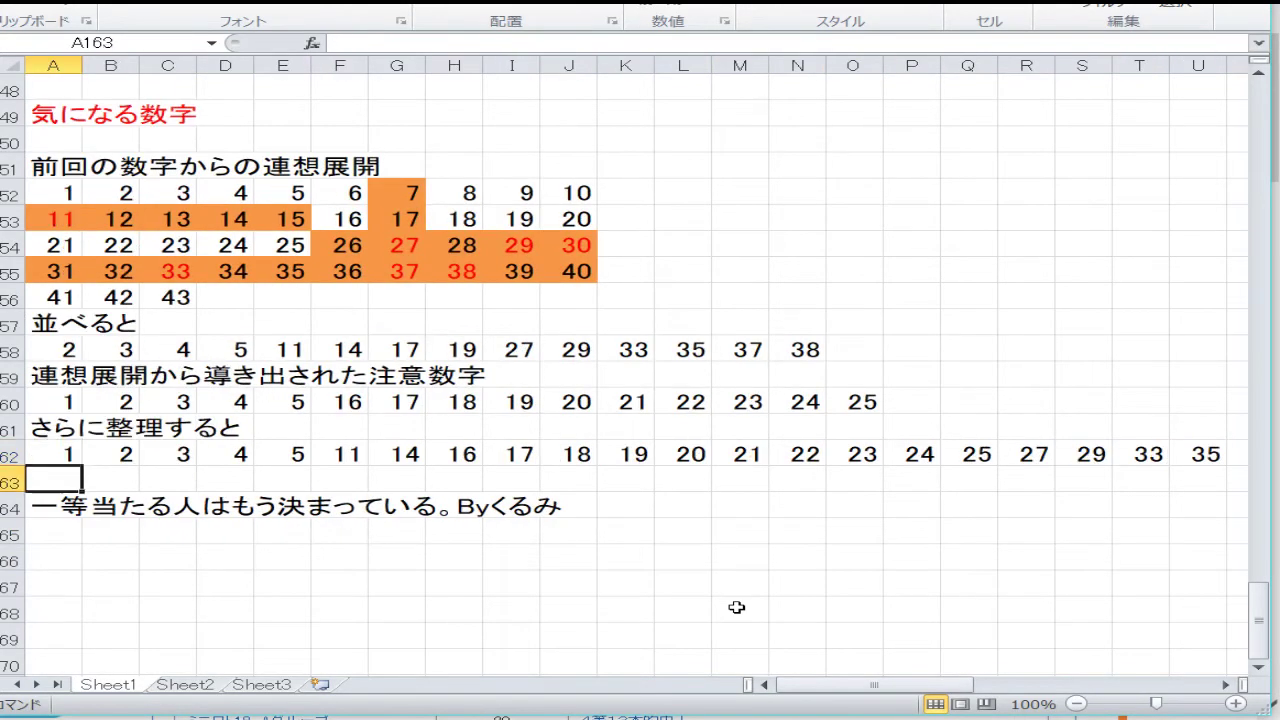
{"action": "key", "text": "Down"}
{"action": "key", "text": "Down"}
{"action": "key", "text": "Down"}
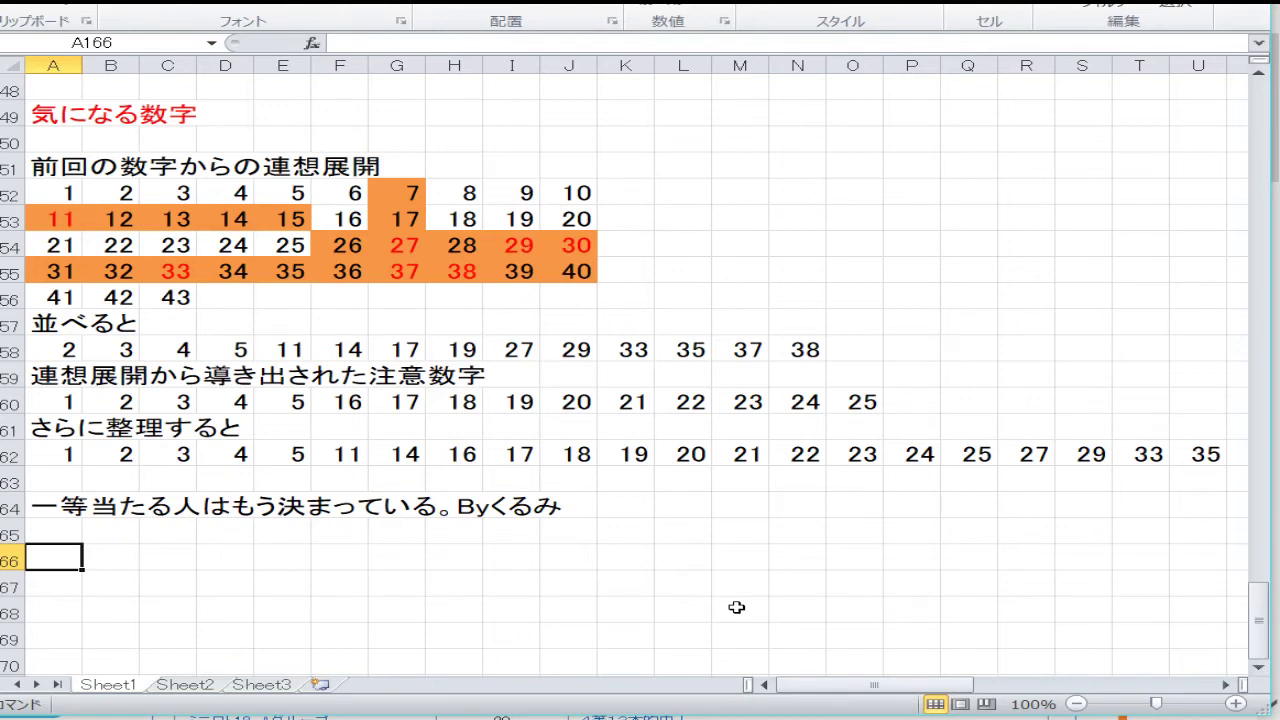
{"action": "type", "text": "1"}
{"action": "key", "text": "Return"}
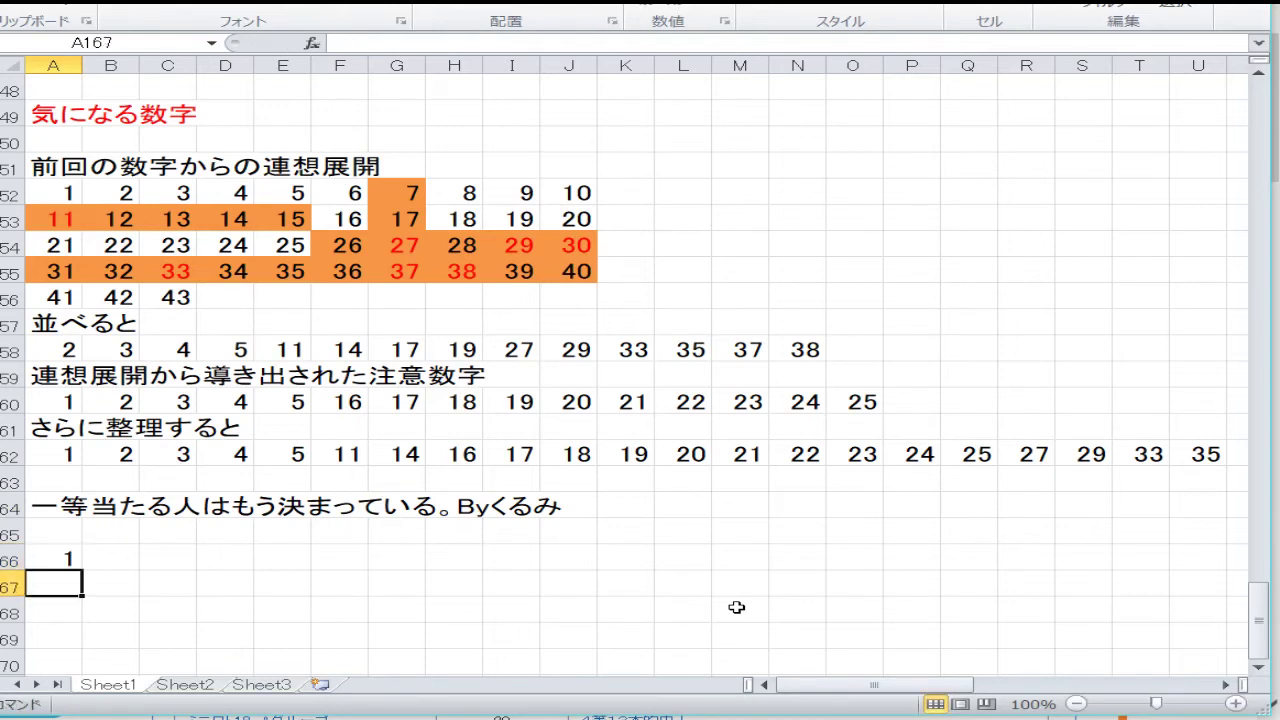
{"action": "type", "text": "2"}
{"action": "key", "text": "Return"}
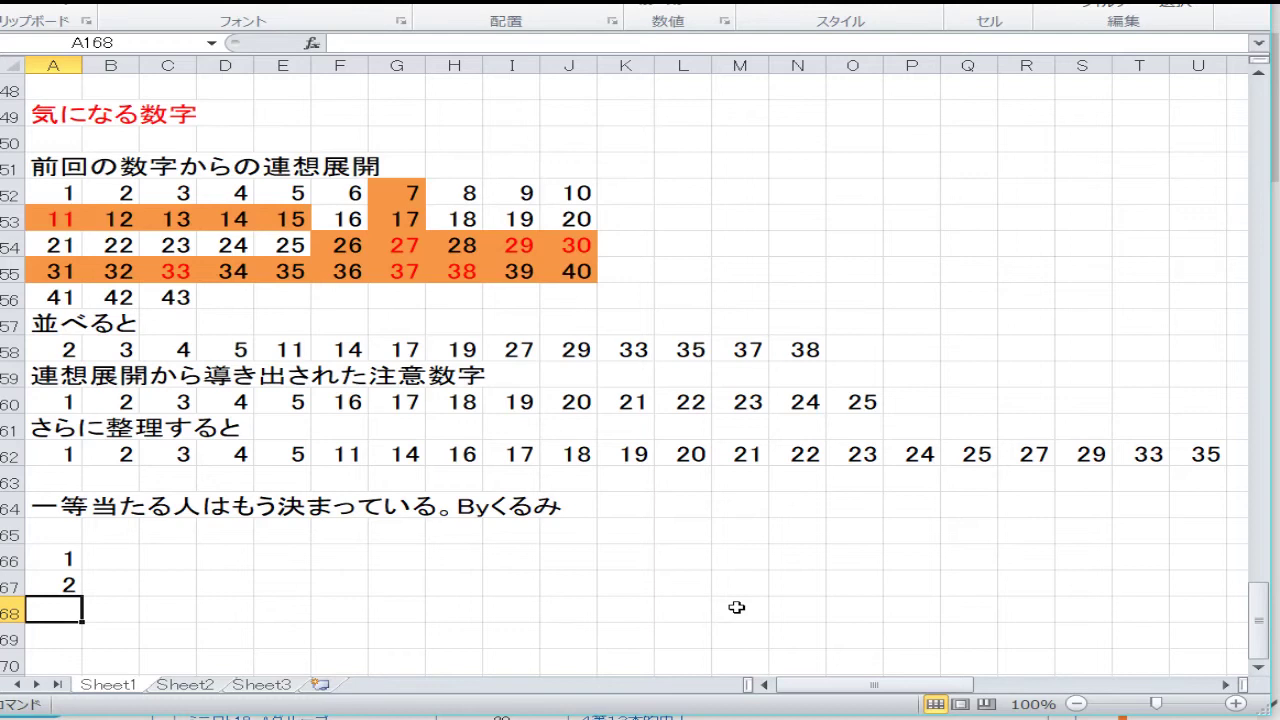
{"action": "type", "text": "1"}
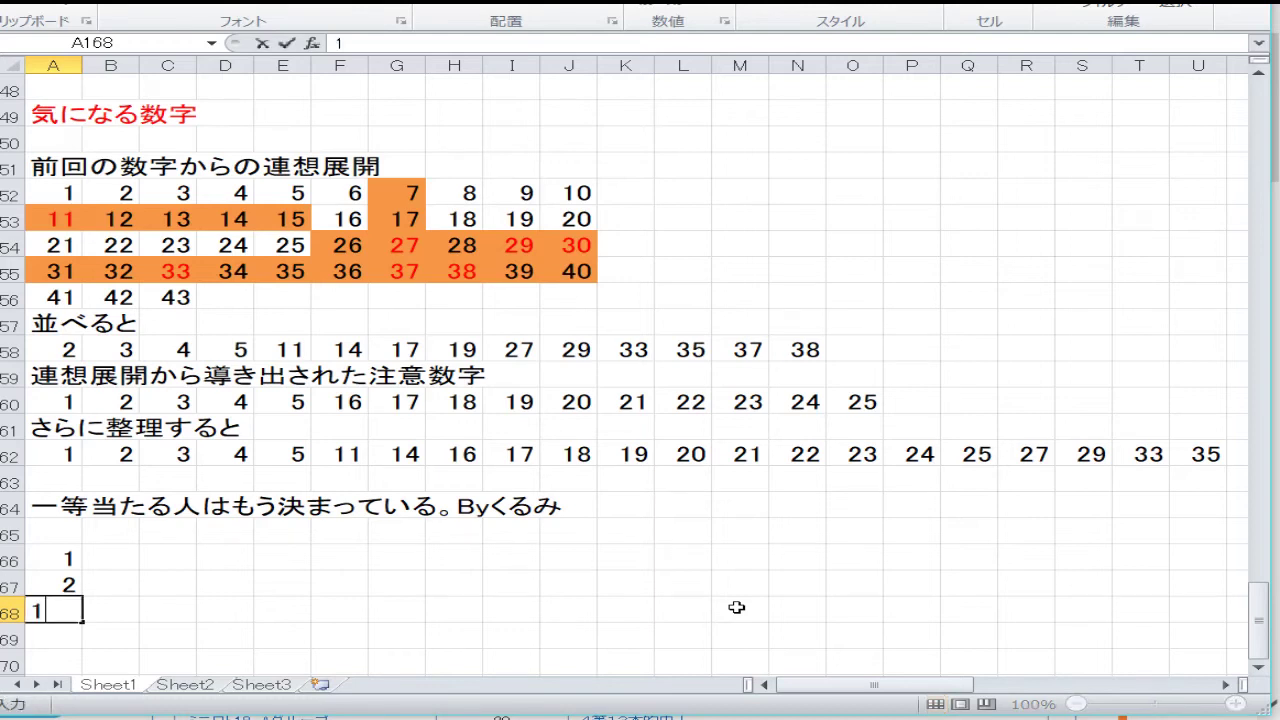
{"action": "key", "text": "Return"}
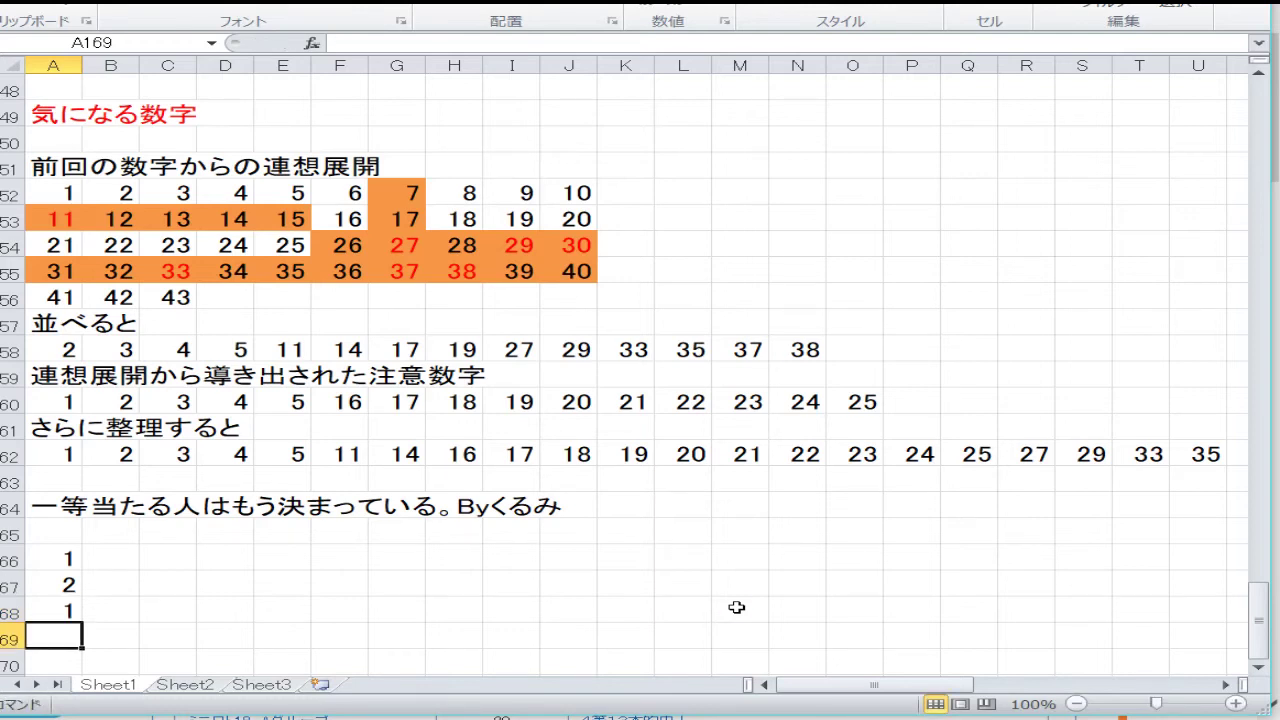
{"action": "type", "text": "3"}
{"action": "key", "text": "Return"}
{"action": "type", "text": "4"}
{"action": "key", "text": "Return"}
{"action": "type", "text": "5"}
{"action": "key", "text": "Return"}
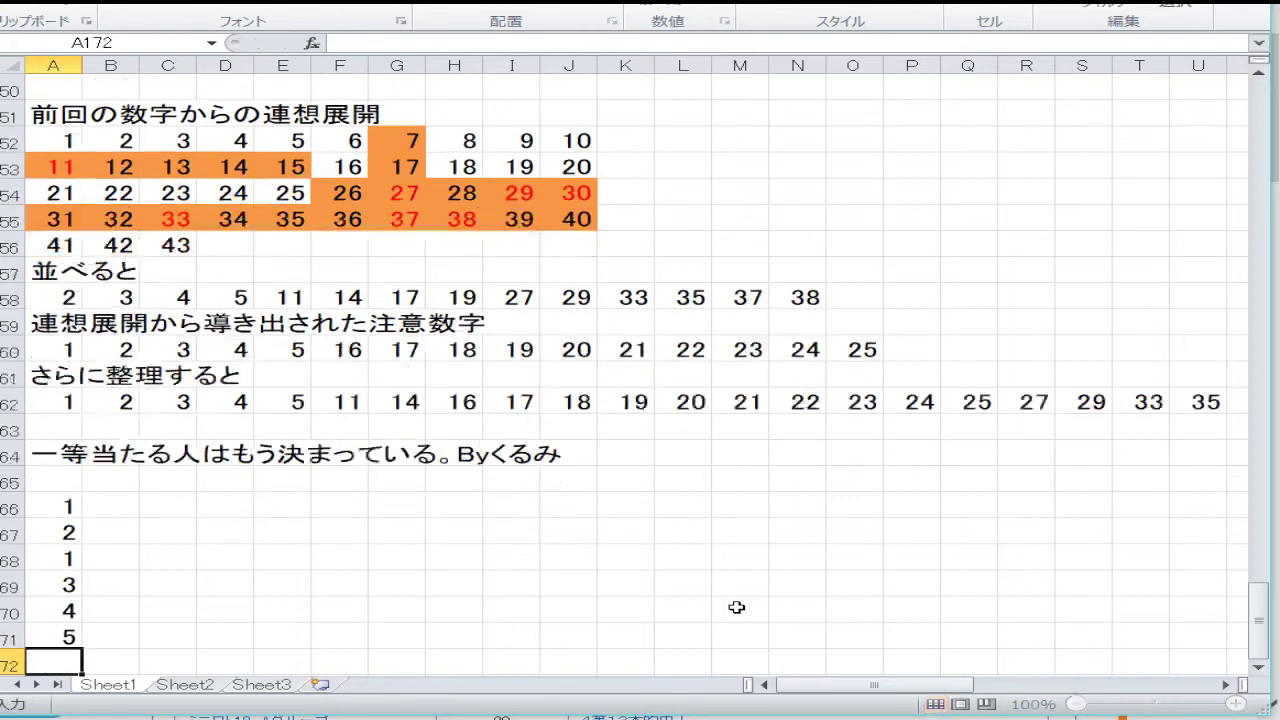
Enter the number pairs 1 and 2, 1 and 3, and 4 and 5 in rows 172 to 174 of columns A and B.
{"action": "type", "text": "1"}
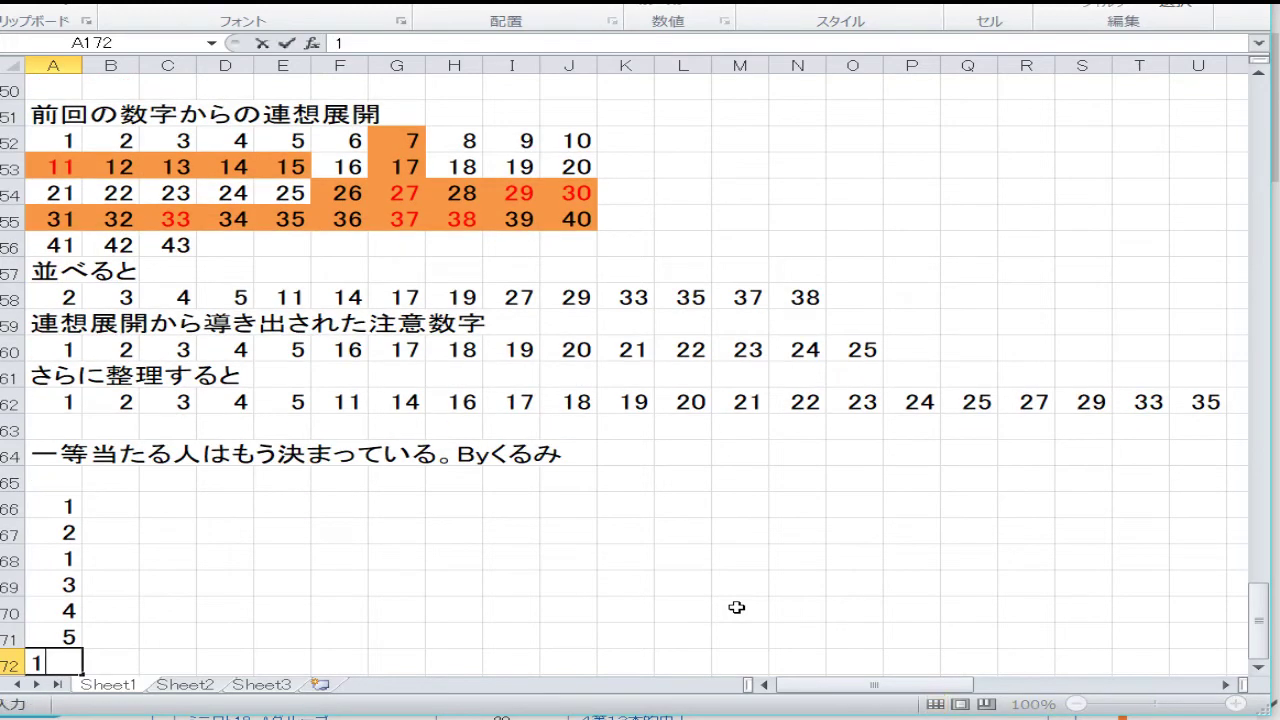
{"action": "key", "text": "Tab"}
{"action": "type", "text": "2"}
{"action": "key", "text": "Down"}
{"action": "key", "text": "Left"}
{"action": "type", "text": "1"}
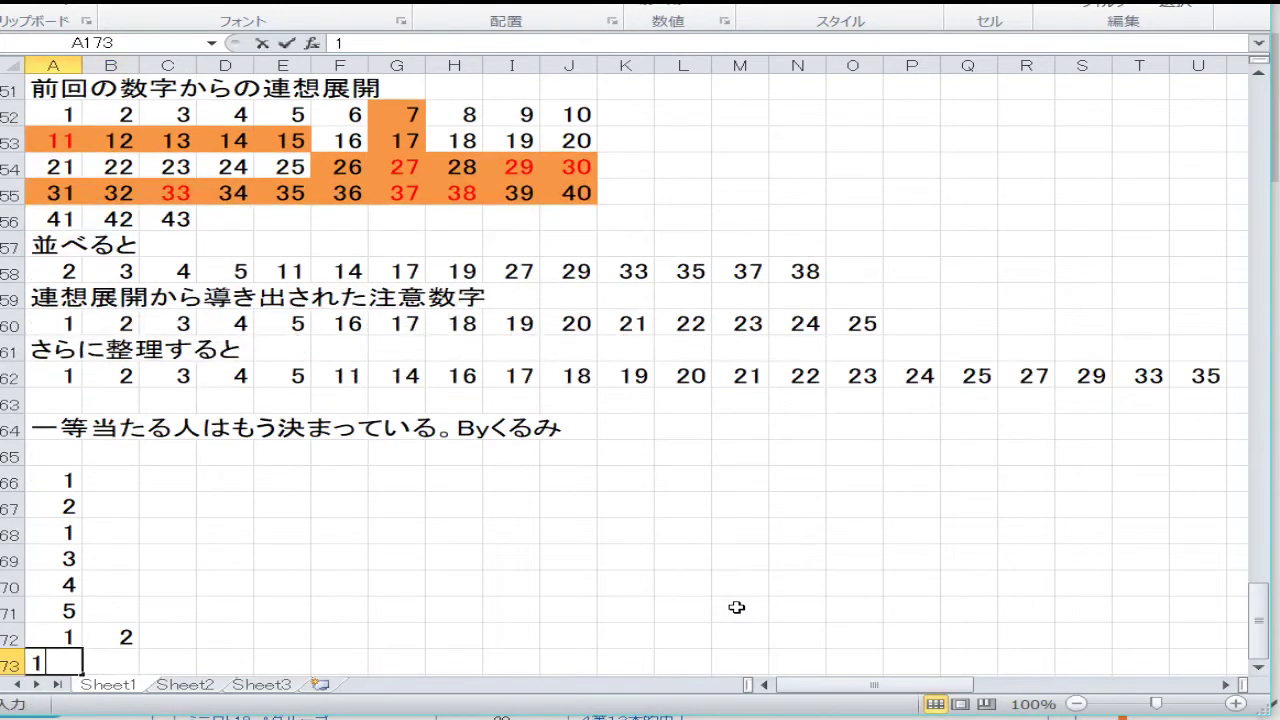
{"action": "key", "text": "Tab"}
{"action": "type", "text": "3"}
{"action": "key", "text": "Down"}
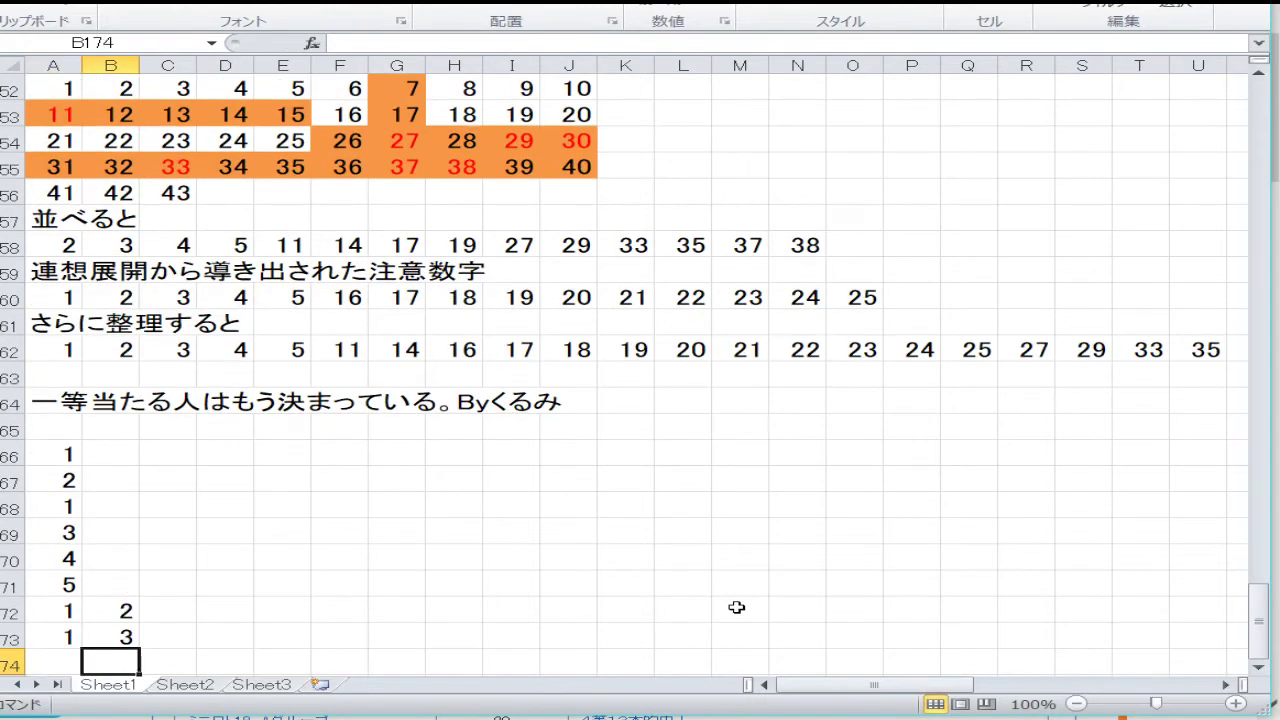
{"action": "key", "text": "Left"}
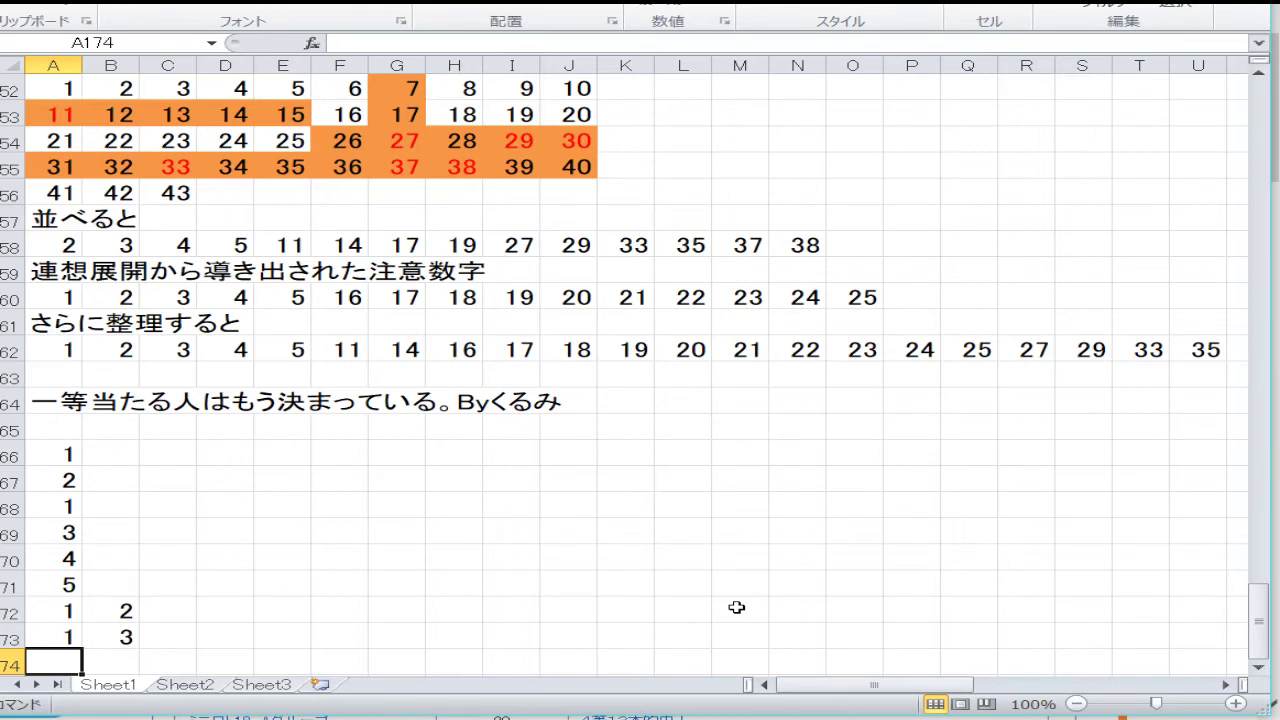
{"action": "type", "text": "4"}
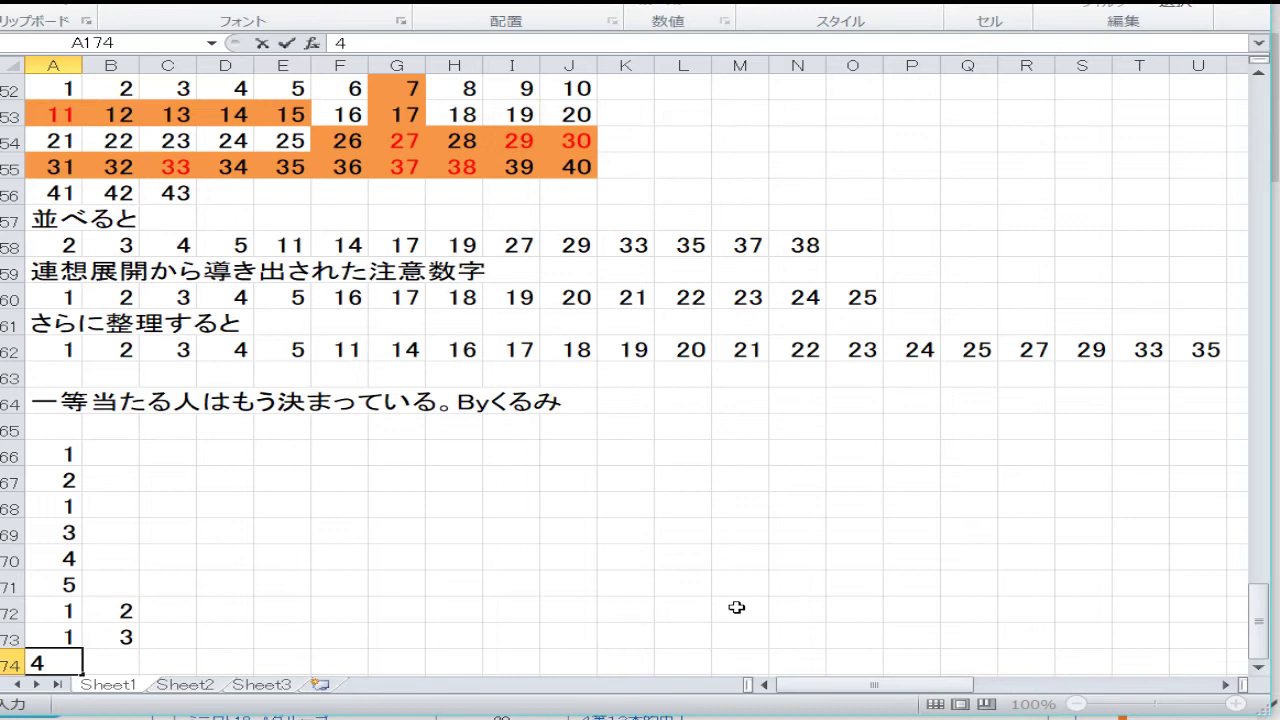
{"action": "key", "text": "Tab"}
{"action": "type", "text": "5"}
{"action": "key", "text": "Return"}
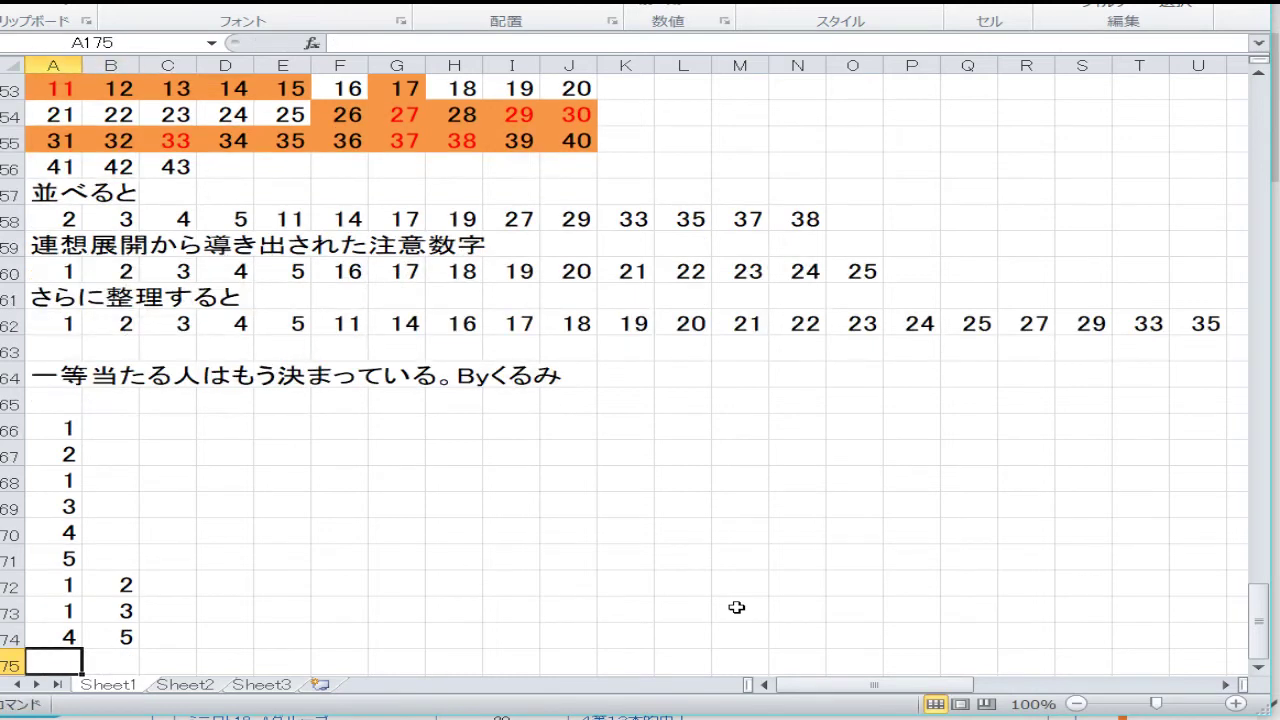
Enter 2 in A175 and 3 in A176 below the number pairs.
{"action": "type", "text": "2"}
{"action": "key", "text": "Return"}
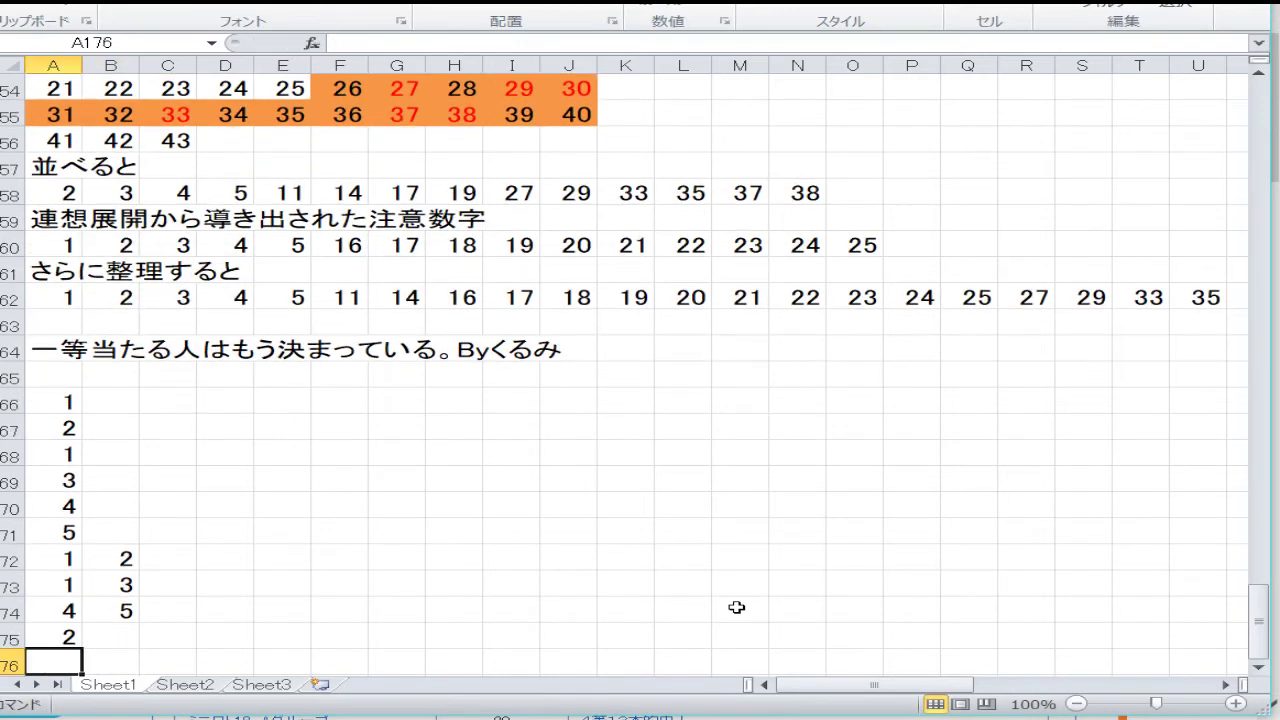
{"action": "type", "text": "3"}
{"action": "key", "text": "Return"}
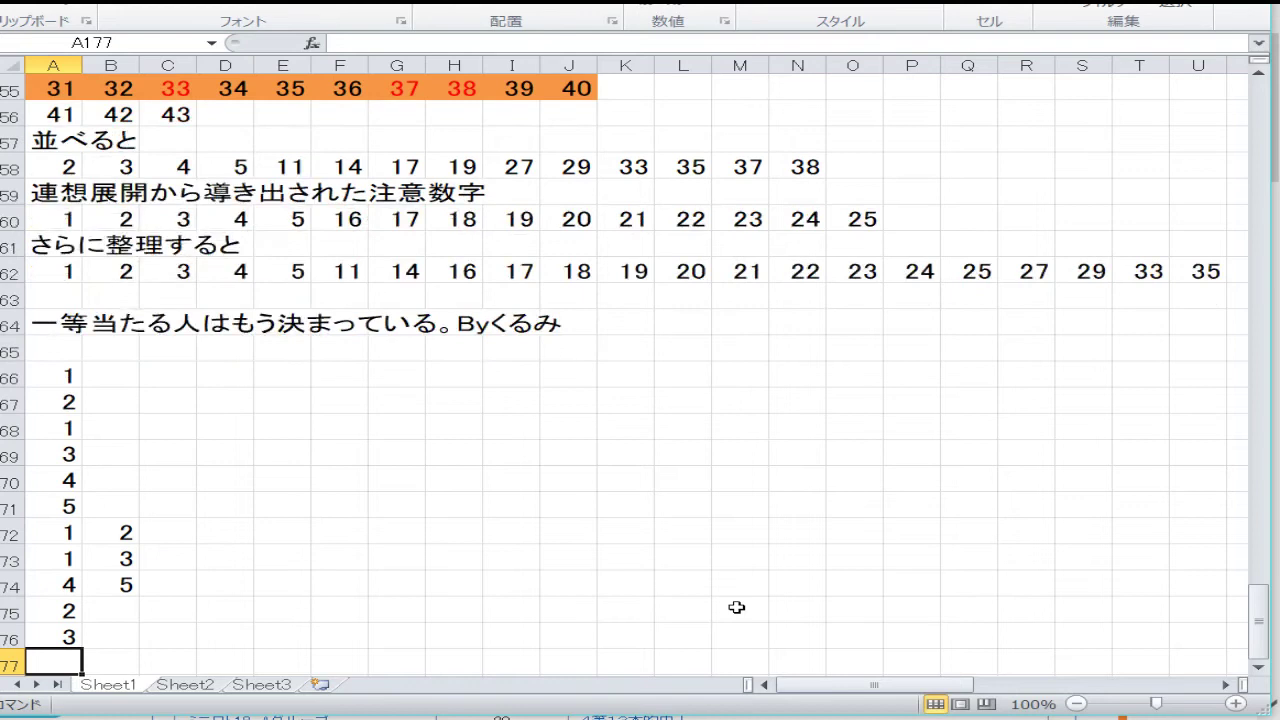
Enter 1 in A177 below the last number in column A.
{"action": "key", "text": "Up"}
{"action": "key", "text": "Up"}
{"action": "key", "text": "Up"}
{"action": "key", "text": "Up"}
{"action": "key", "text": "Up"}
{"action": "key", "text": "Up"}
{"action": "key", "text": "Up"}
{"action": "key", "text": "Up"}
{"action": "key", "text": "Up"}
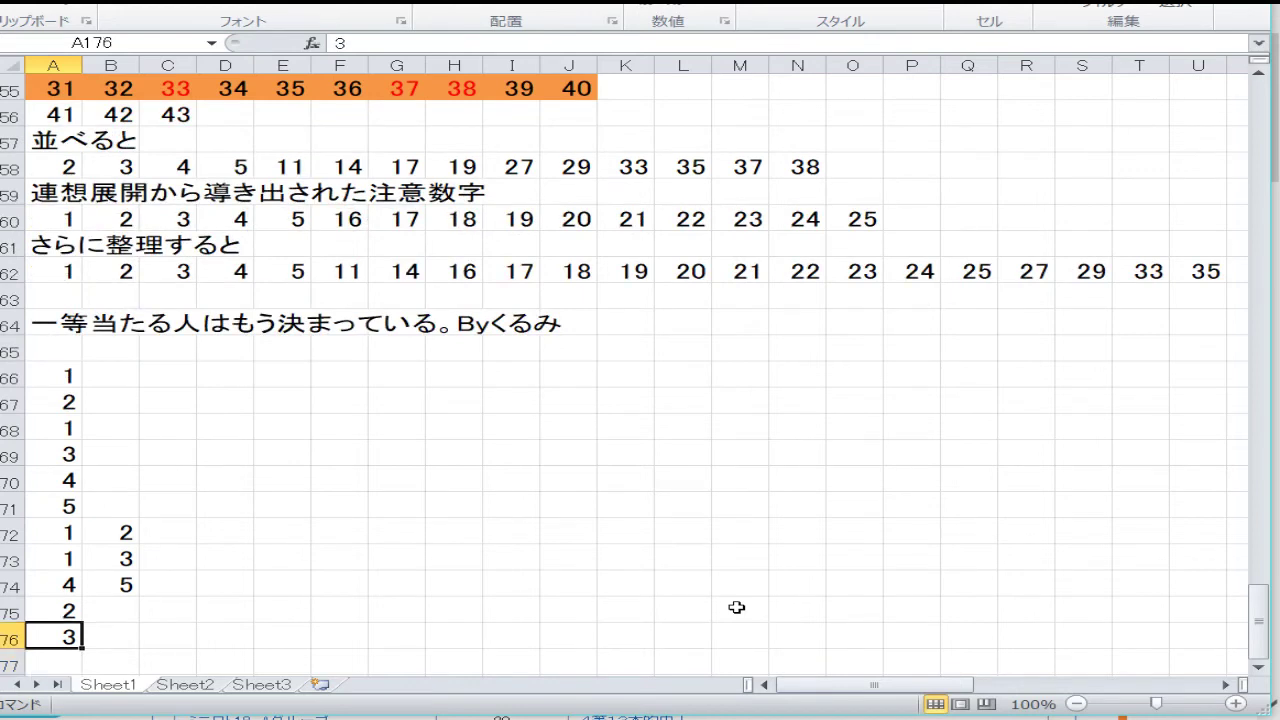
{"action": "key", "text": "Down"}
{"action": "key", "text": "Down"}
{"action": "key", "text": "Down"}
{"action": "key", "text": "Down"}
{"action": "key", "text": "Down"}
{"action": "key", "text": "Down"}
{"action": "key", "text": "Down"}
{"action": "key", "text": "Down"}
{"action": "key", "text": "Down"}
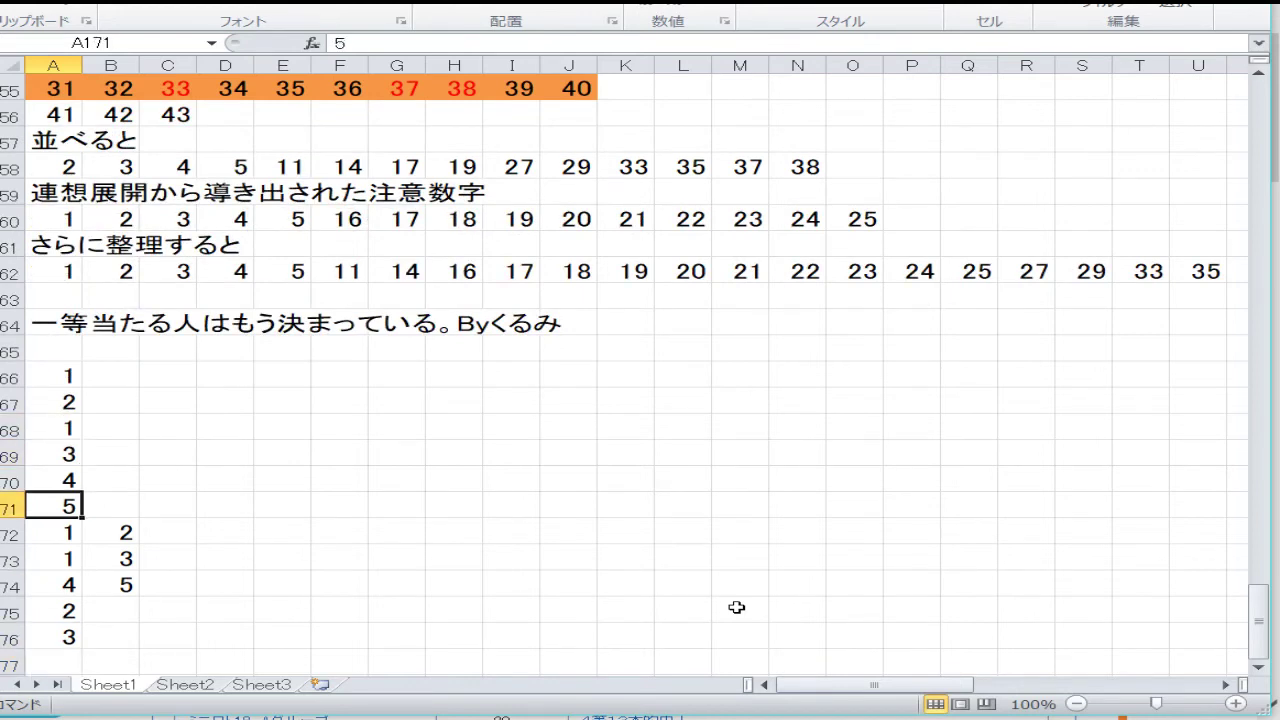
{"action": "type", "text": "1"}
Look back over the first numbers of the combinations in column A, returning to A166.
{"action": "key", "text": "Up"}
{"action": "key", "text": "Up"}
{"action": "key", "text": "Up"}
{"action": "key", "text": "Up"}
{"action": "key", "text": "Up"}
{"action": "key", "text": "Up"}
{"action": "key", "text": "Up"}
{"action": "key", "text": "Up"}
{"action": "key", "text": "Up"}
{"action": "key", "text": "Up"}
{"action": "key", "text": "Up"}
{"action": "key", "text": "Up"}
{"action": "key", "text": "Up"}
{"action": "key", "text": "Up"}
{"action": "key", "text": "Up"}
{"action": "key", "text": "Up"}
{"action": "key", "text": "Up"}
{"action": "key", "text": "Up"}
{"action": "key", "text": "Up"}
{"action": "key", "text": "Up"}
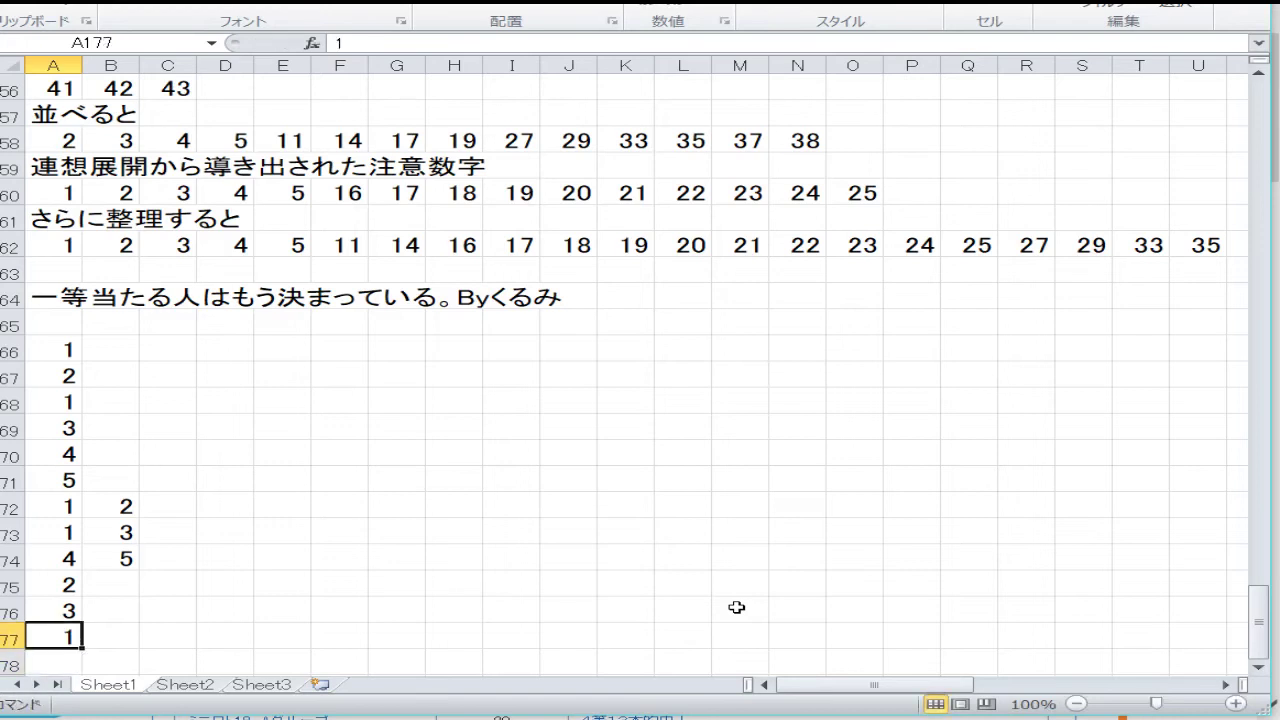
{"action": "key", "text": "Down"}
{"action": "key", "text": "Down"}
{"action": "key", "text": "Down"}
{"action": "key", "text": "Down"}
{"action": "key", "text": "Down"}
{"action": "key", "text": "Down"}
{"action": "key", "text": "Down"}
{"action": "key", "text": "Down"}
{"action": "key", "text": "Down"}
{"action": "key", "text": "Down"}
{"action": "key", "text": "Down"}
{"action": "key", "text": "Down"}
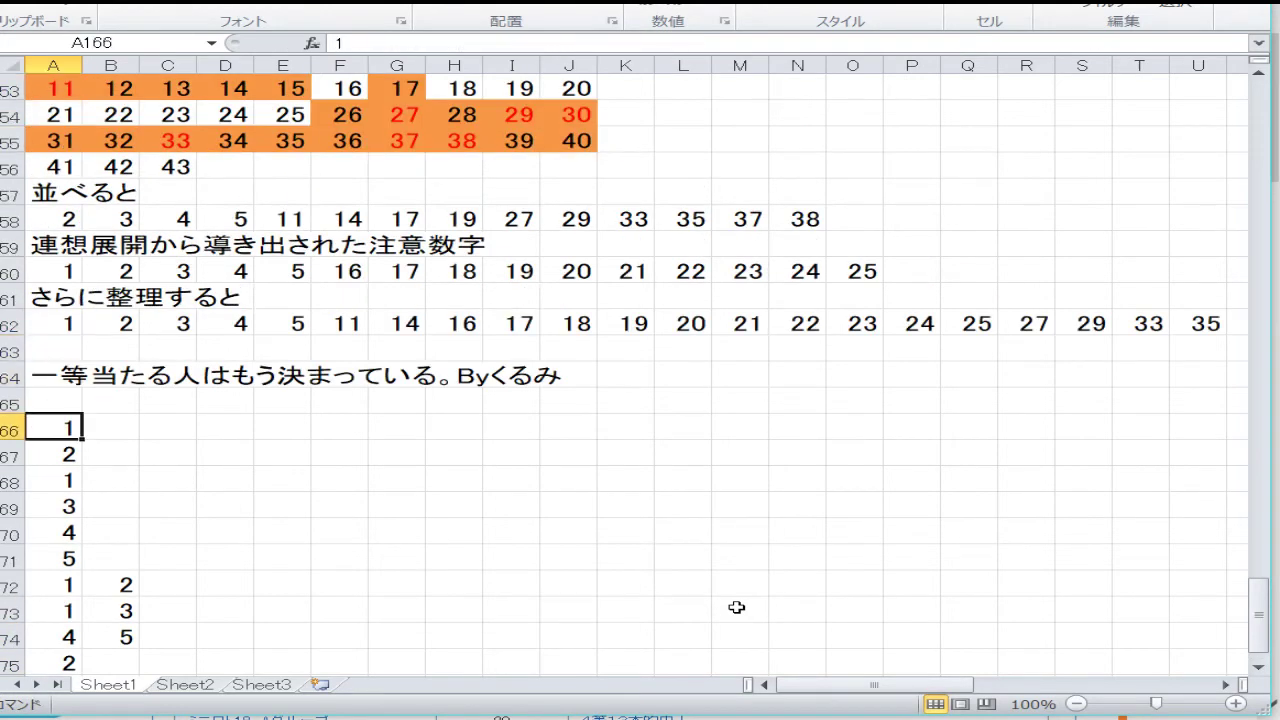
{"action": "key", "text": "Down"}
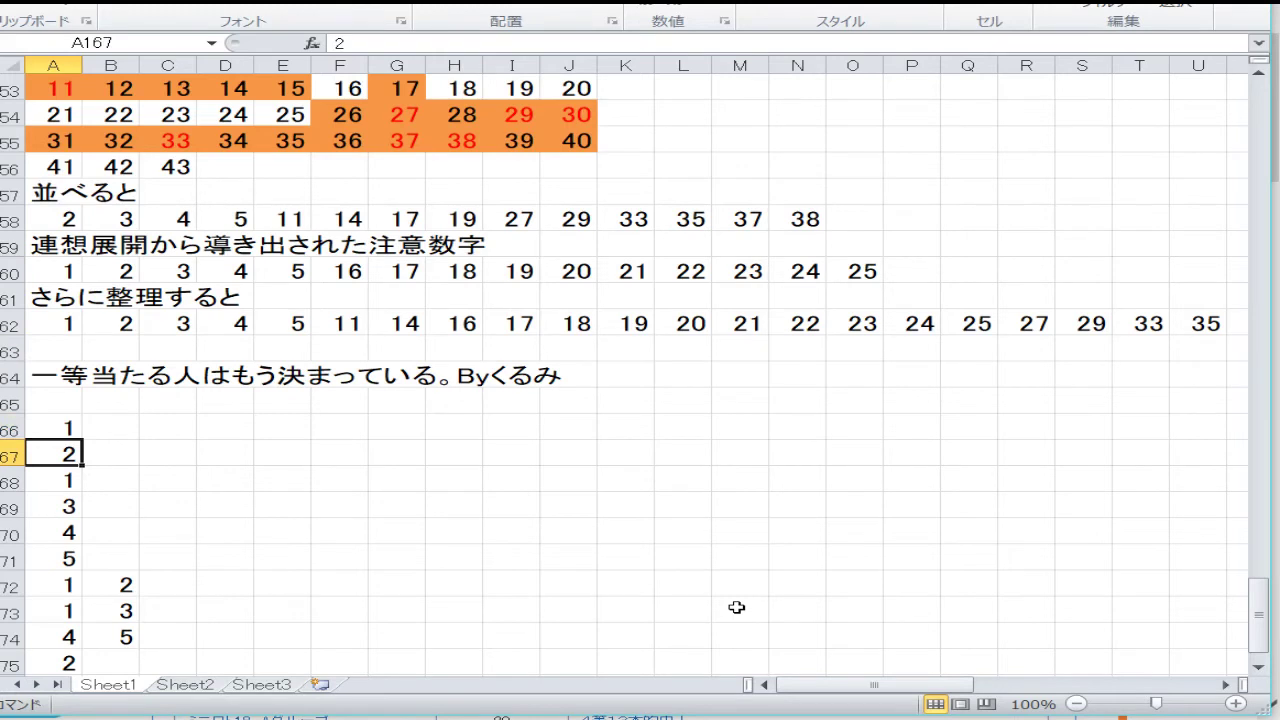
{"action": "key", "text": "Down"}
{"action": "key", "text": "Up"}
{"action": "key", "text": "Up"}
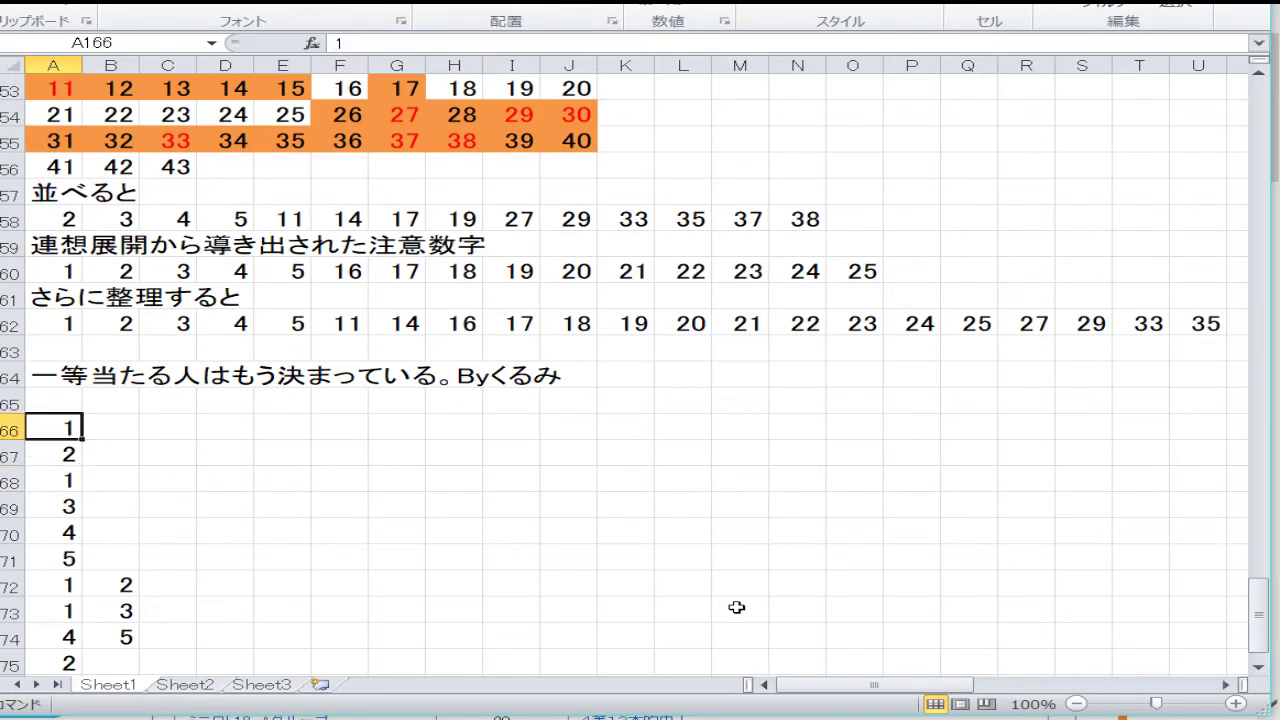
Check the number grid and extracted lists above in column B and return to B166.
{"action": "key", "text": "Right"}
{"action": "key", "text": "Up"}
{"action": "key", "text": "Up"}
{"action": "key", "text": "Up"}
{"action": "key", "text": "Up"}
{"action": "key", "text": "Up"}
{"action": "key", "text": "Up"}
{"action": "key", "text": "Up"}
{"action": "key", "text": "Up"}
{"action": "key", "text": "Up"}
{"action": "key", "text": "Up"}
{"action": "key", "text": "Up"}
{"action": "key", "text": "Up"}
{"action": "key", "text": "Up"}
{"action": "key", "text": "Up"}
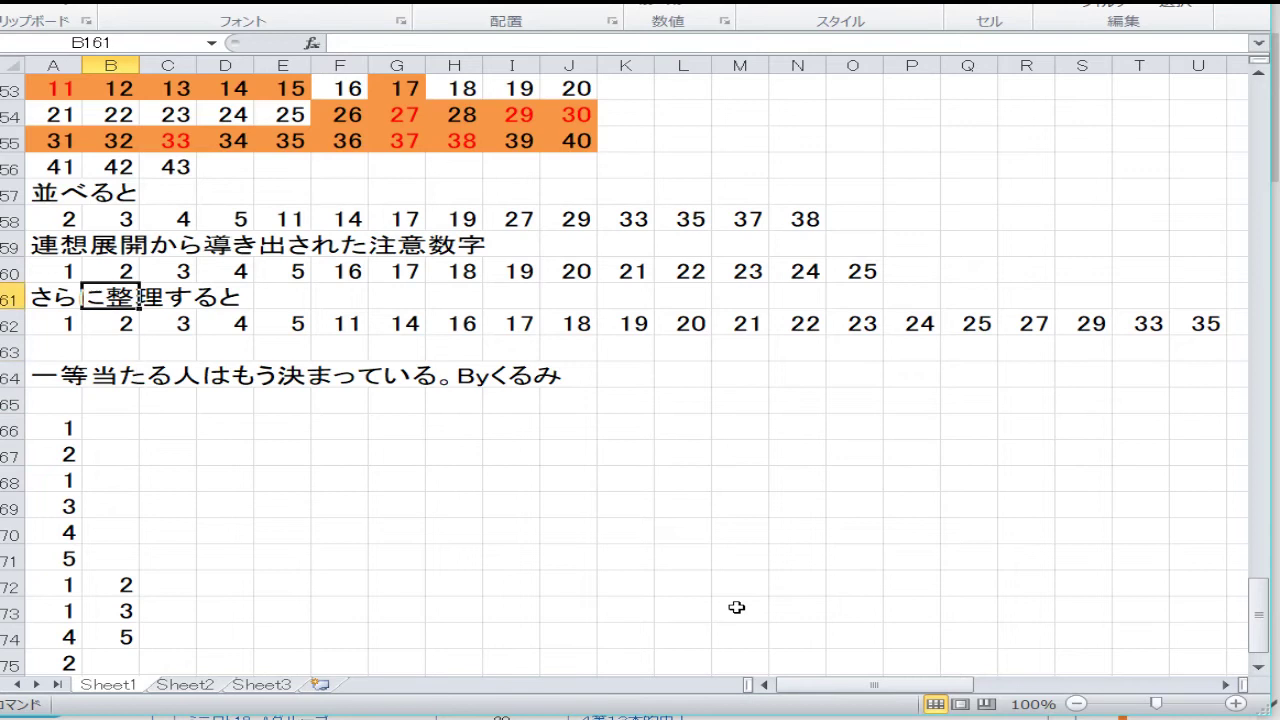
{"action": "key", "text": "Down"}
{"action": "key", "text": "Down"}
{"action": "key", "text": "Down"}
{"action": "key", "text": "Down"}
{"action": "key", "text": "Down"}
{"action": "key", "text": "Down"}
{"action": "key", "text": "Down"}
{"action": "key", "text": "Down"}
{"action": "key", "text": "Down"}
{"action": "key", "text": "Down"}
{"action": "key", "text": "Down"}
{"action": "key", "text": "Down"}
{"action": "key", "text": "Down"}
{"action": "key", "text": "Down"}
{"action": "key", "text": "Down"}
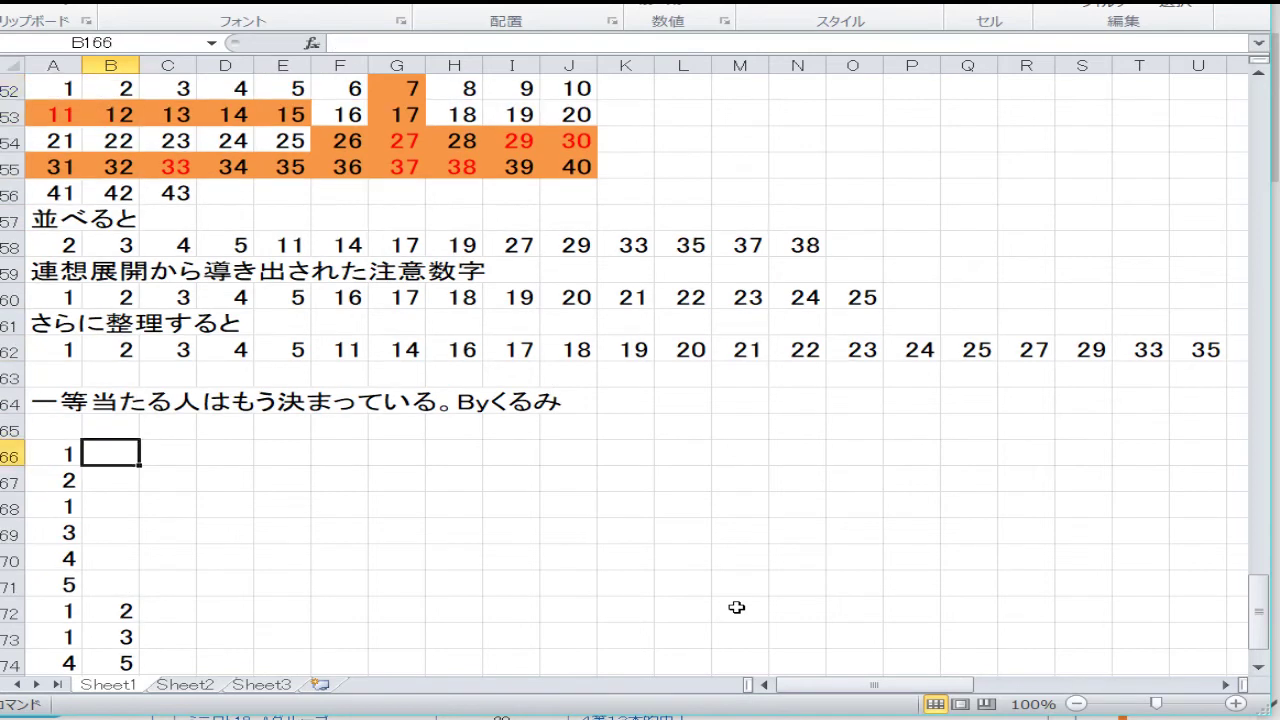
Enter 8, 9, 10, 10, 8 and 9 down cells B166 to B171 as the second numbers of the combinations.
{"action": "key", "text": "Up"}
{"action": "type", "text": "8"}
{"action": "key", "text": "Return"}
{"action": "type", "text": "9"}
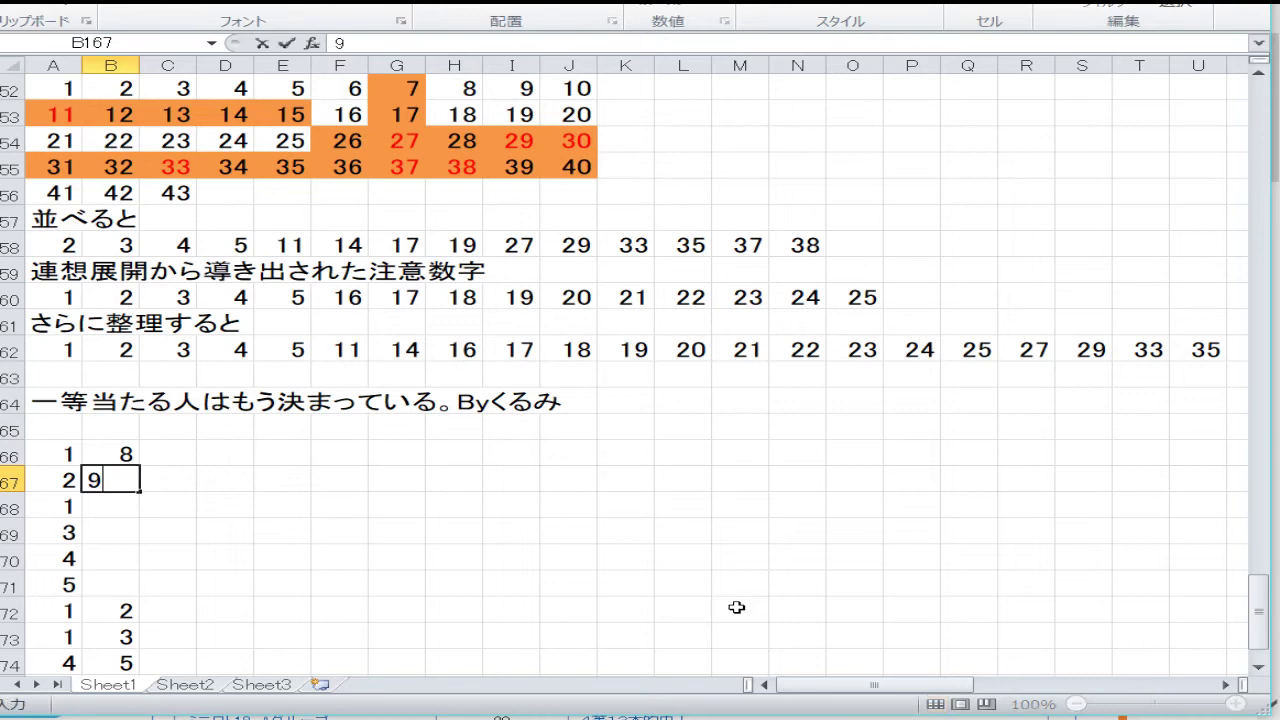
{"action": "key", "text": "Return"}
{"action": "type", "text": "10"}
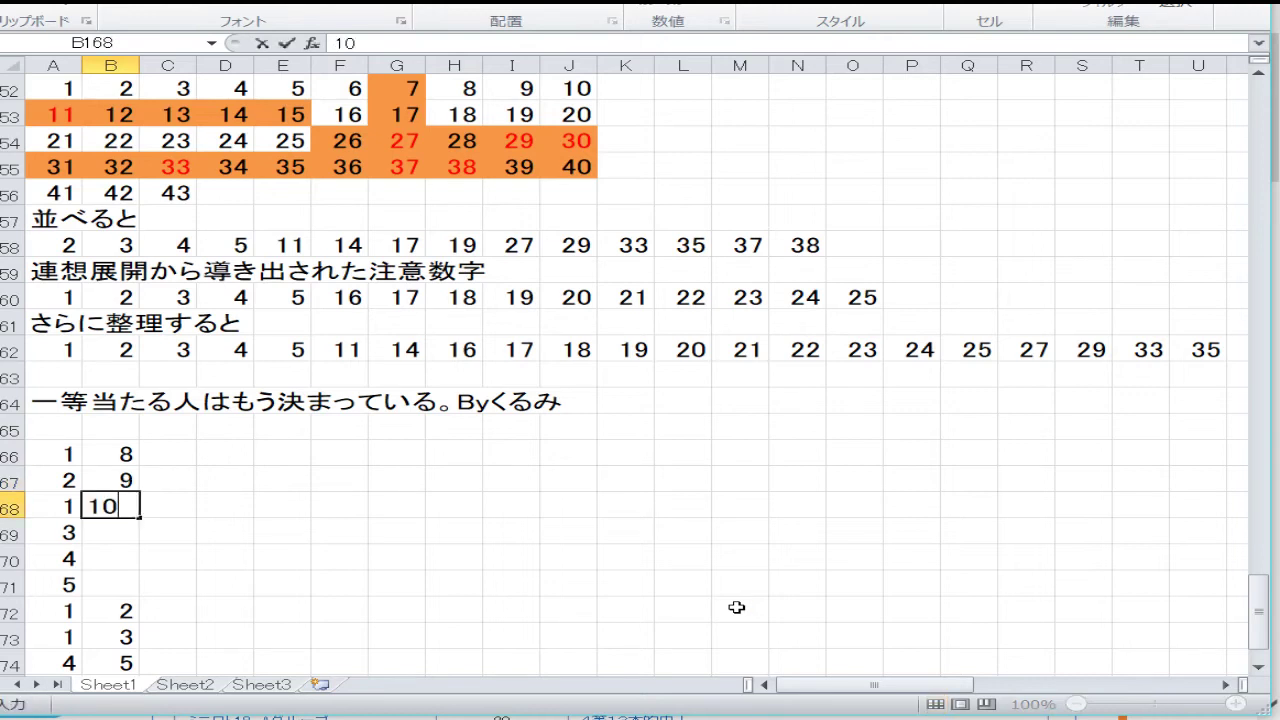
{"action": "key", "text": "Return"}
{"action": "type", "text": "0"}
{"action": "key", "text": "BackSpace"}
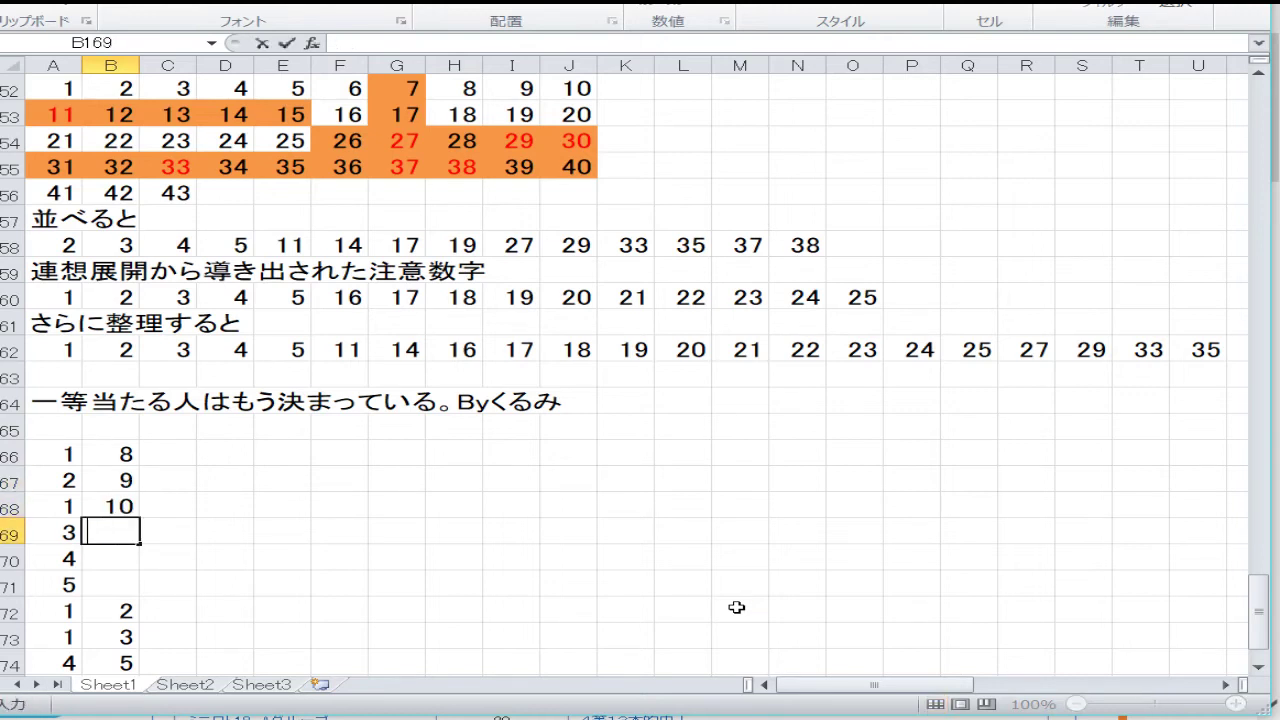
{"action": "type", "text": "10"}
{"action": "key", "text": "Return"}
{"action": "type", "text": "8"}
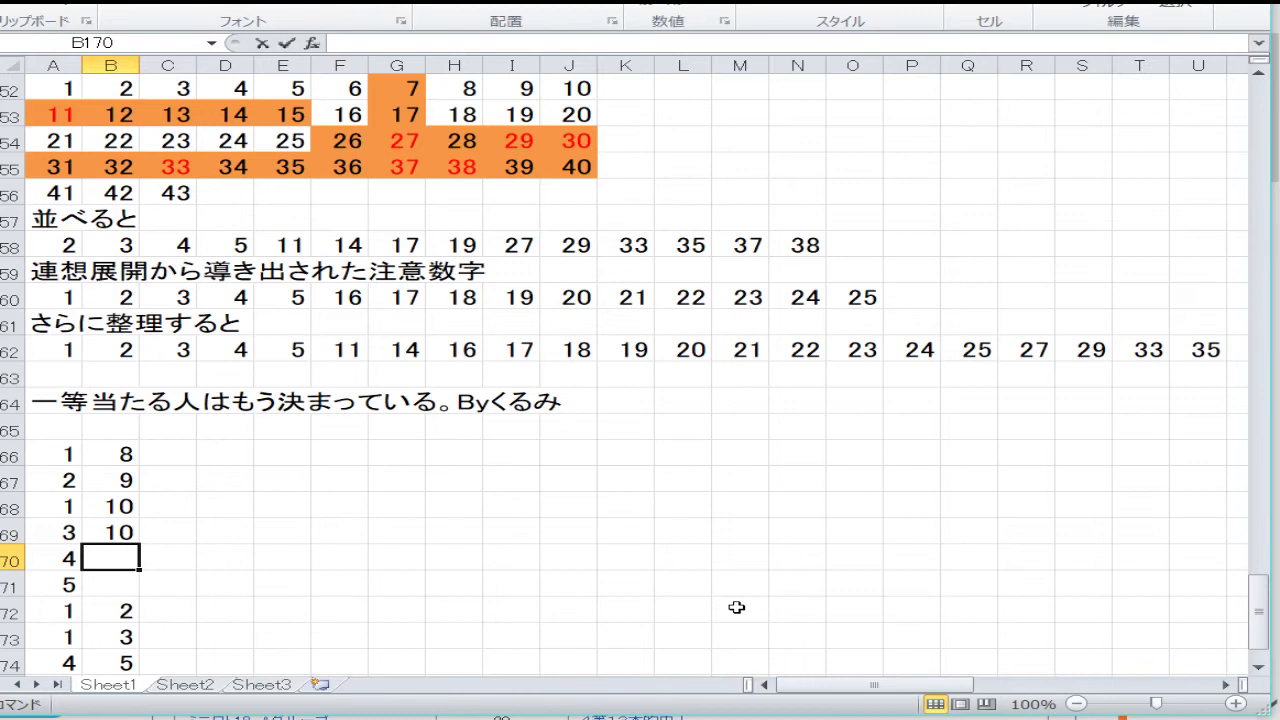
{"action": "key", "text": "Return"}
{"action": "type", "text": "9"}
{"action": "key", "text": "Return"}
Enter 10 in C172 and 16 in C173 as the third numbers of those combinations.
{"action": "key", "text": "Up"}
{"action": "key", "text": "Right"}
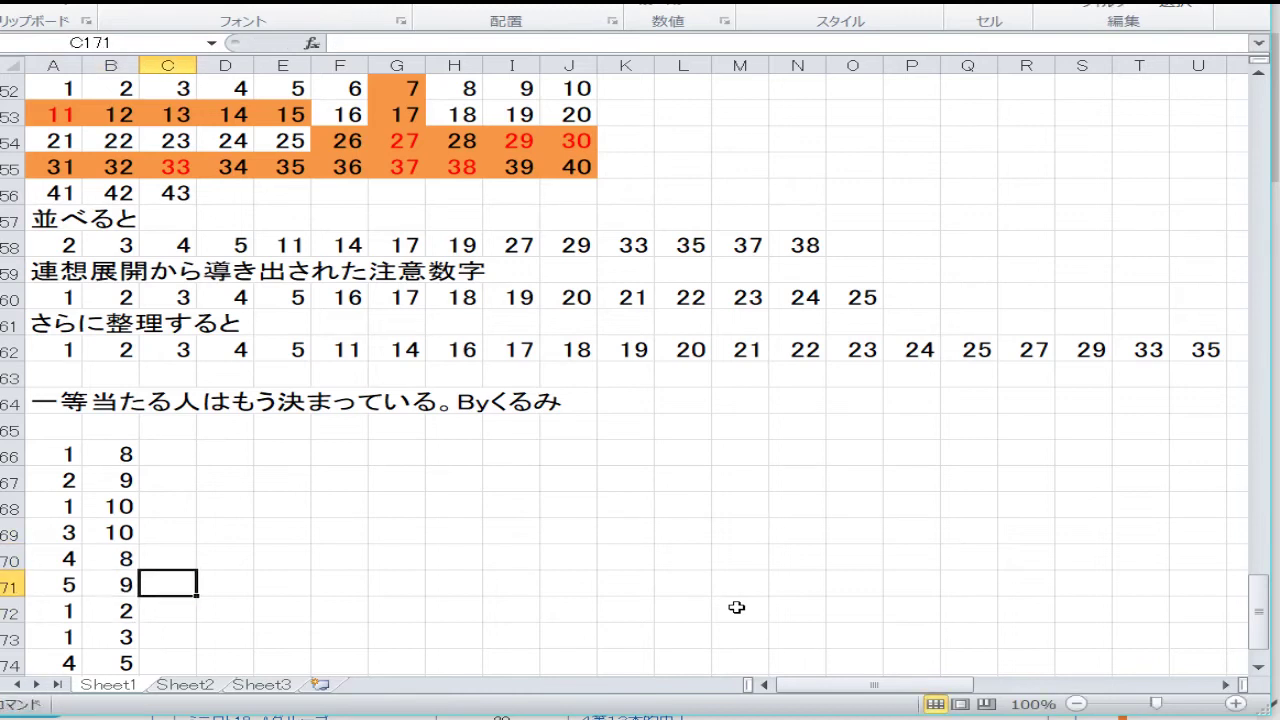
{"action": "key", "text": "Right"}
{"action": "key", "text": "Down"}
{"action": "key", "text": "Left"}
{"action": "type", "text": "10"}
{"action": "key", "text": "Return"}
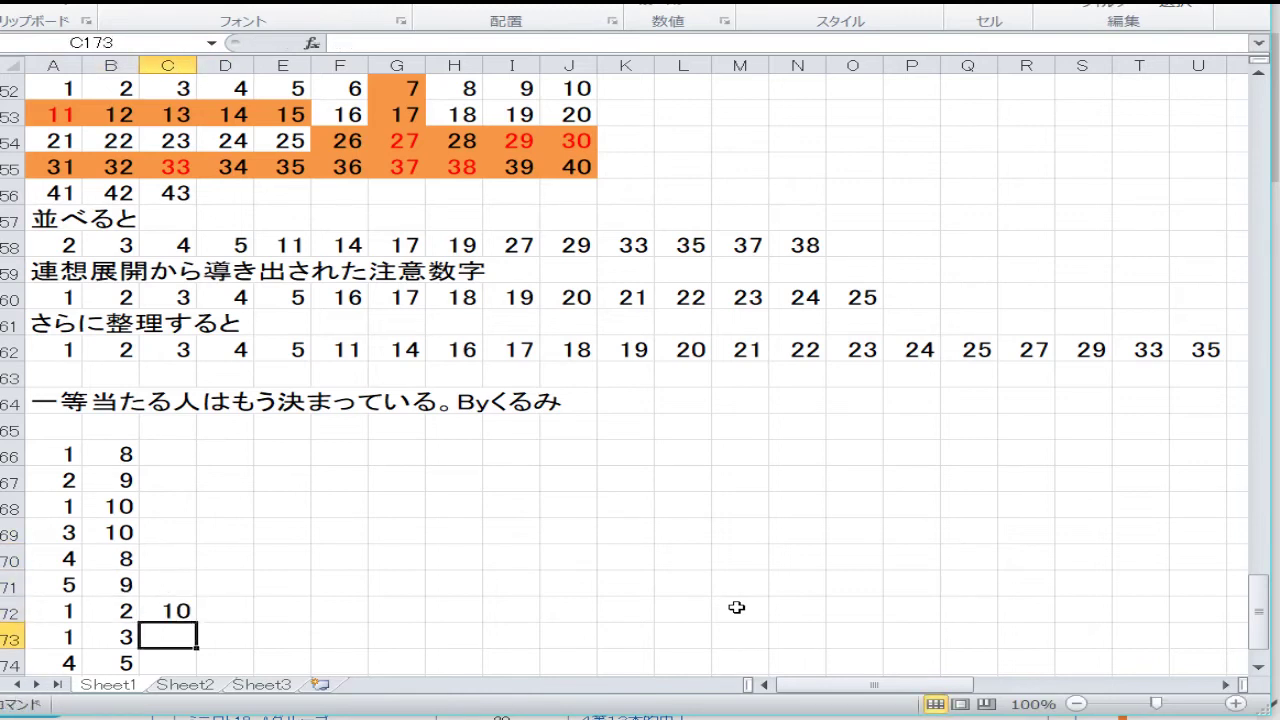
{"action": "type", "text": "16"}
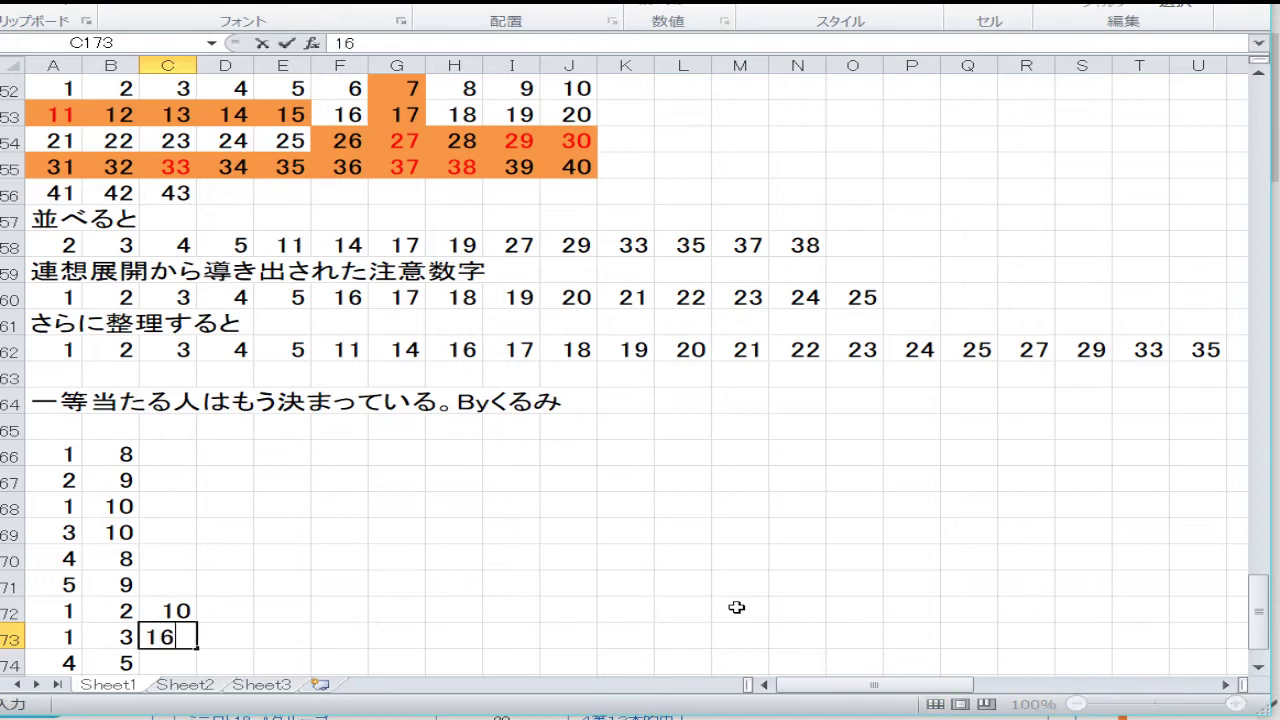
{"action": "key", "text": "Return"}
Enter 16 in each of C166 to C168 and 15 in each of C169 to C171.
{"action": "key", "text": "Up"}
{"action": "key", "text": "Up"}
{"action": "key", "text": "Up"}
{"action": "key", "text": "Up"}
{"action": "key", "text": "Up"}
{"action": "key", "text": "Up"}
{"action": "key", "text": "Up"}
{"action": "key", "text": "Up"}
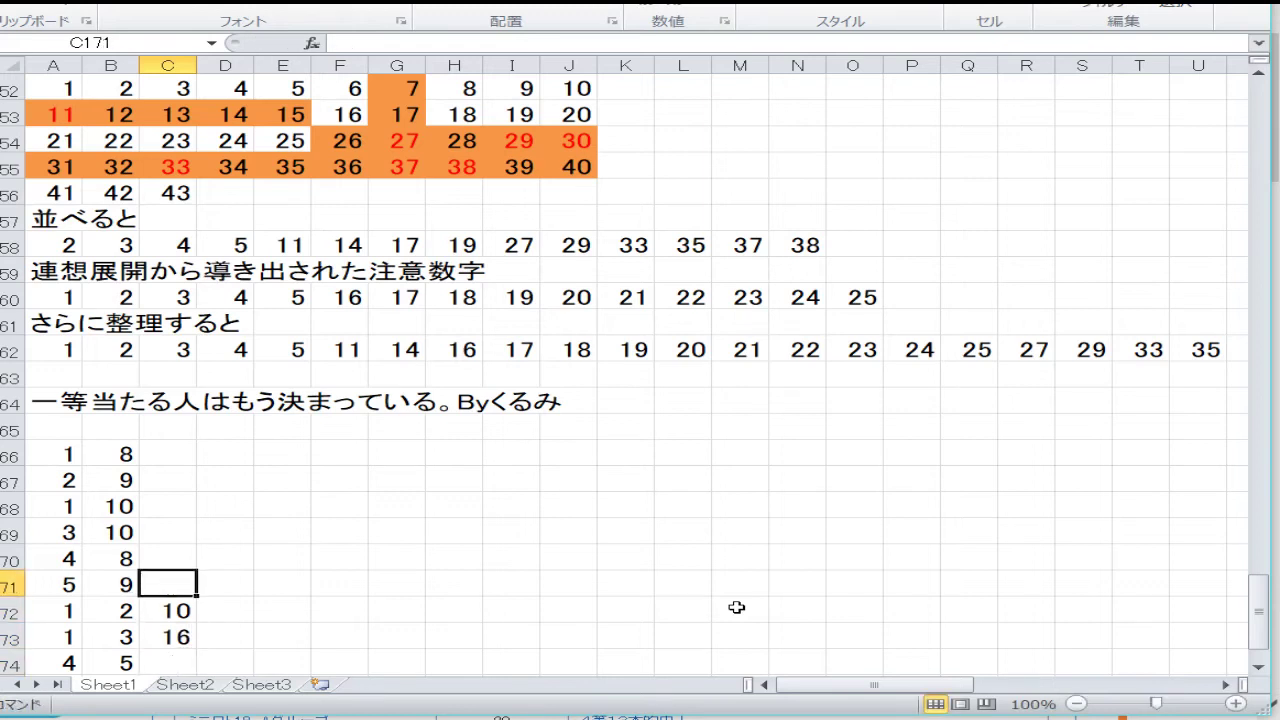
{"action": "type", "text": "16"}
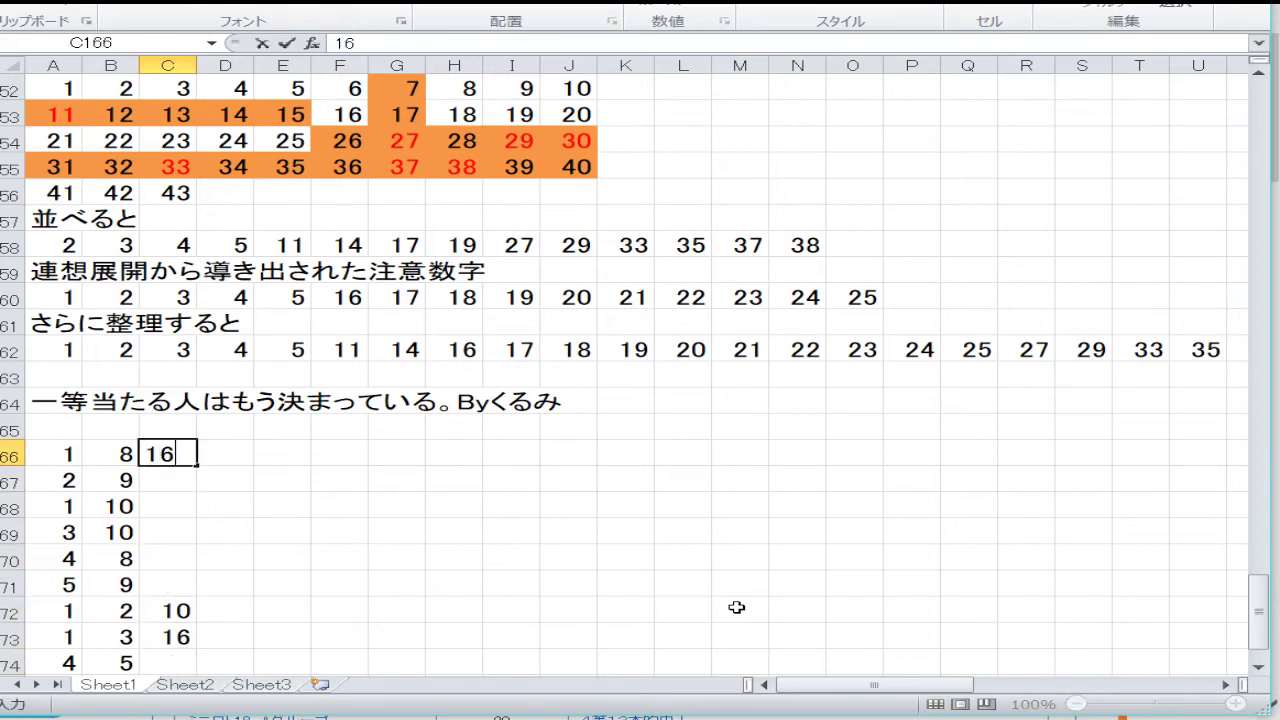
{"action": "key", "text": "Return"}
{"action": "type", "text": "16"}
{"action": "key", "text": "Return"}
{"action": "type", "text": "16"}
{"action": "key", "text": "Return"}
{"action": "type", "text": "15"}
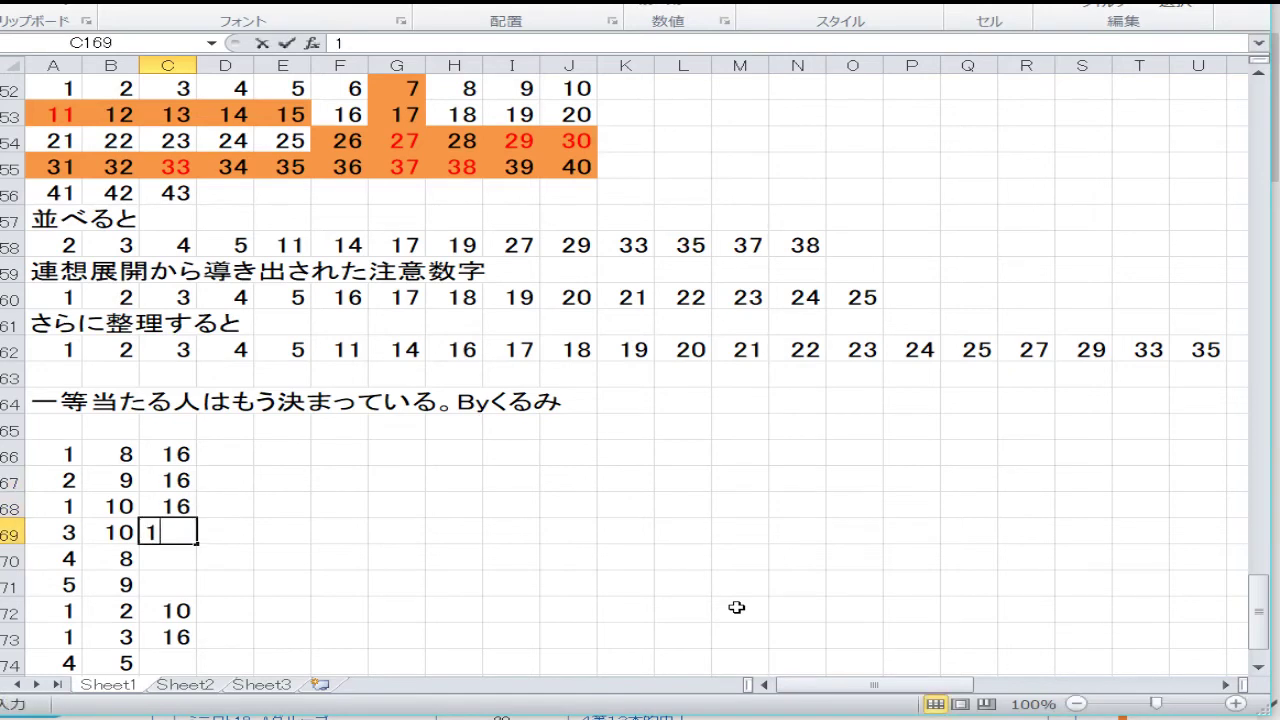
{"action": "key", "text": "Return"}
{"action": "type", "text": "15"}
{"action": "key", "text": "Return"}
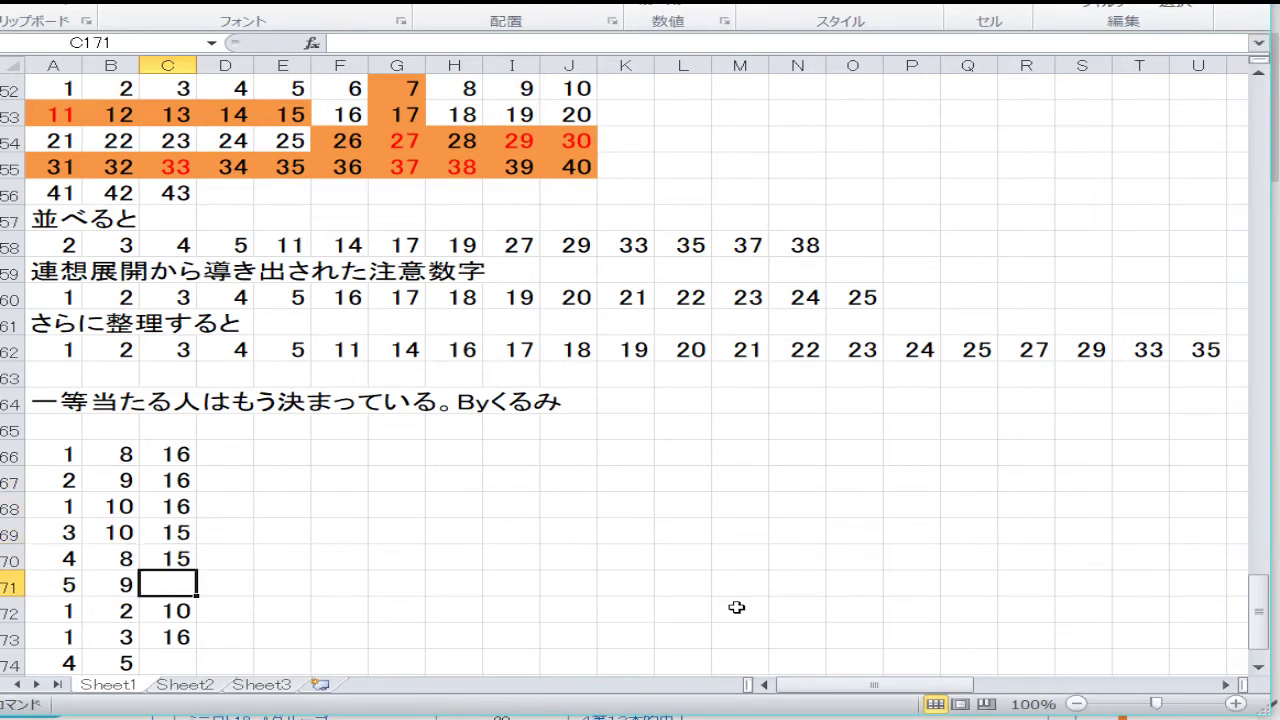
{"action": "type", "text": "15"}
{"action": "key", "text": "Return"}
Extend the combination in row 174 with 10 in C174 and 17 in D174.
{"action": "key", "text": "Down"}
{"action": "key", "text": "Down"}
{"action": "key", "text": "Down"}
{"action": "key", "text": "Down"}
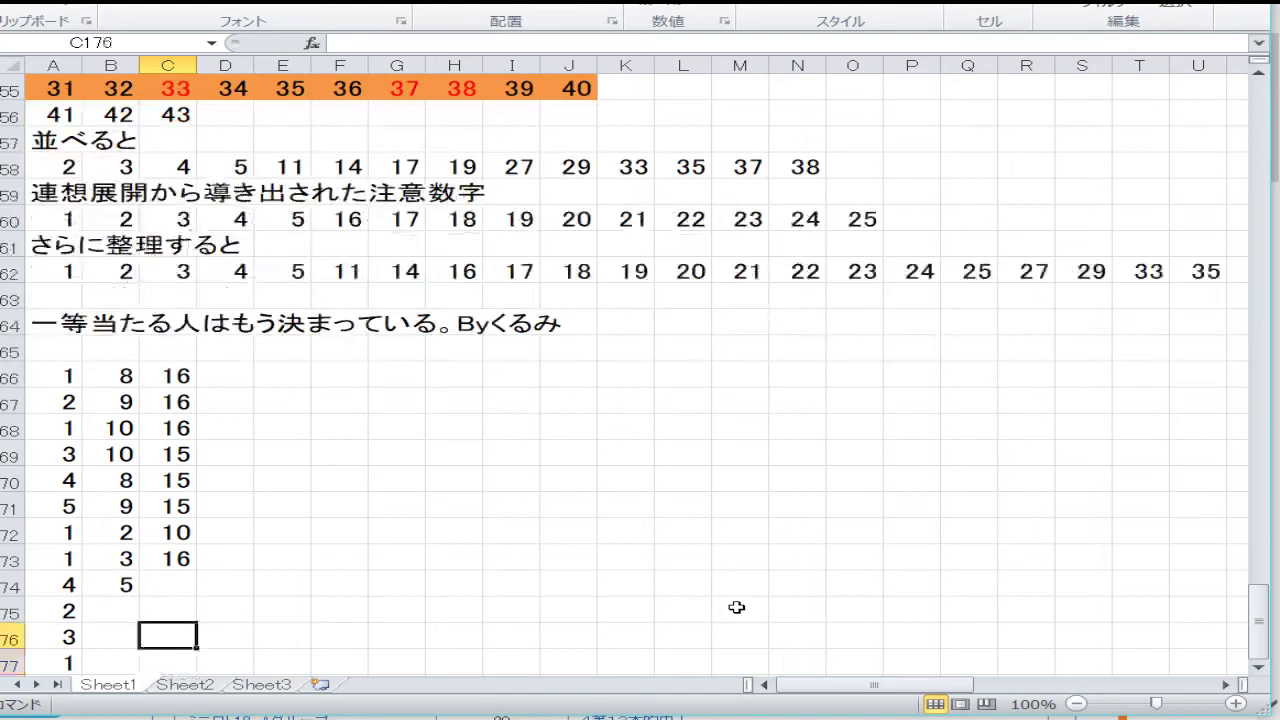
{"action": "key", "text": "Up"}
{"action": "key", "text": "Down"}
{"action": "key", "text": "Down"}
{"action": "key", "text": "Down"}
{"action": "key", "text": "Down"}
{"action": "key", "text": "Up"}
{"action": "key", "text": "Up"}
{"action": "key", "text": "Up"}
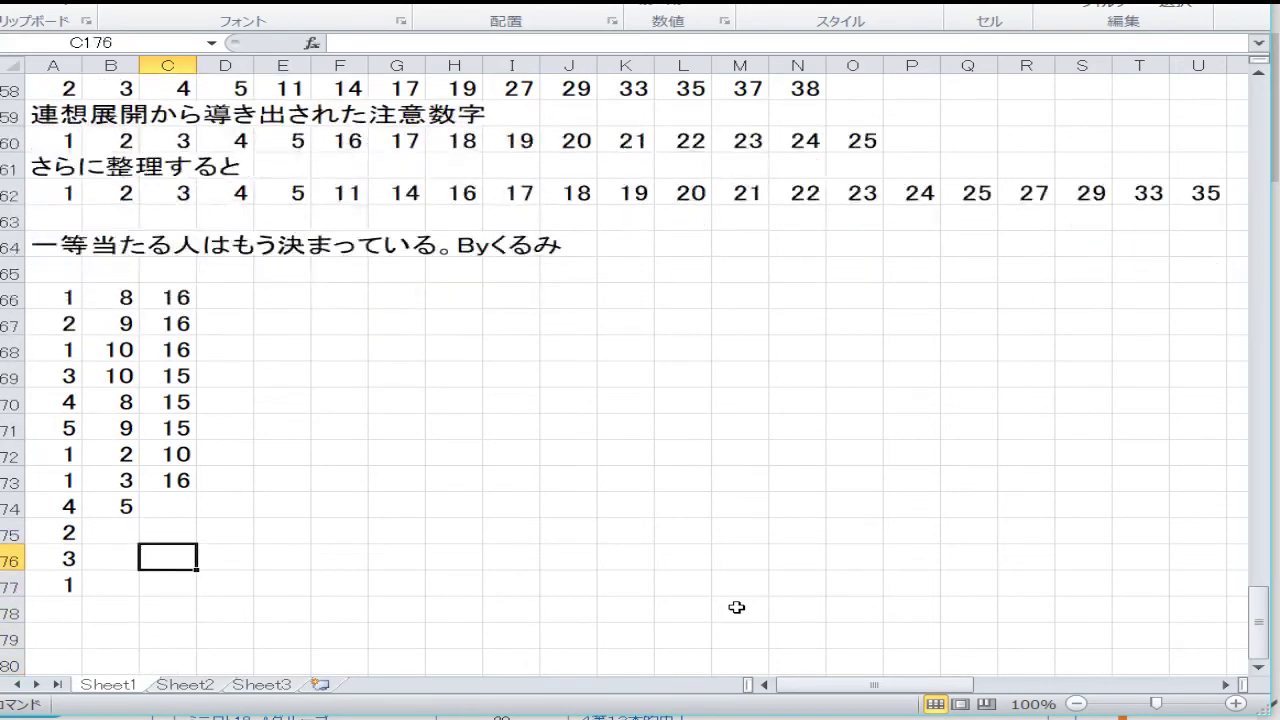
{"action": "key", "text": "Up"}
{"action": "key", "text": "Up"}
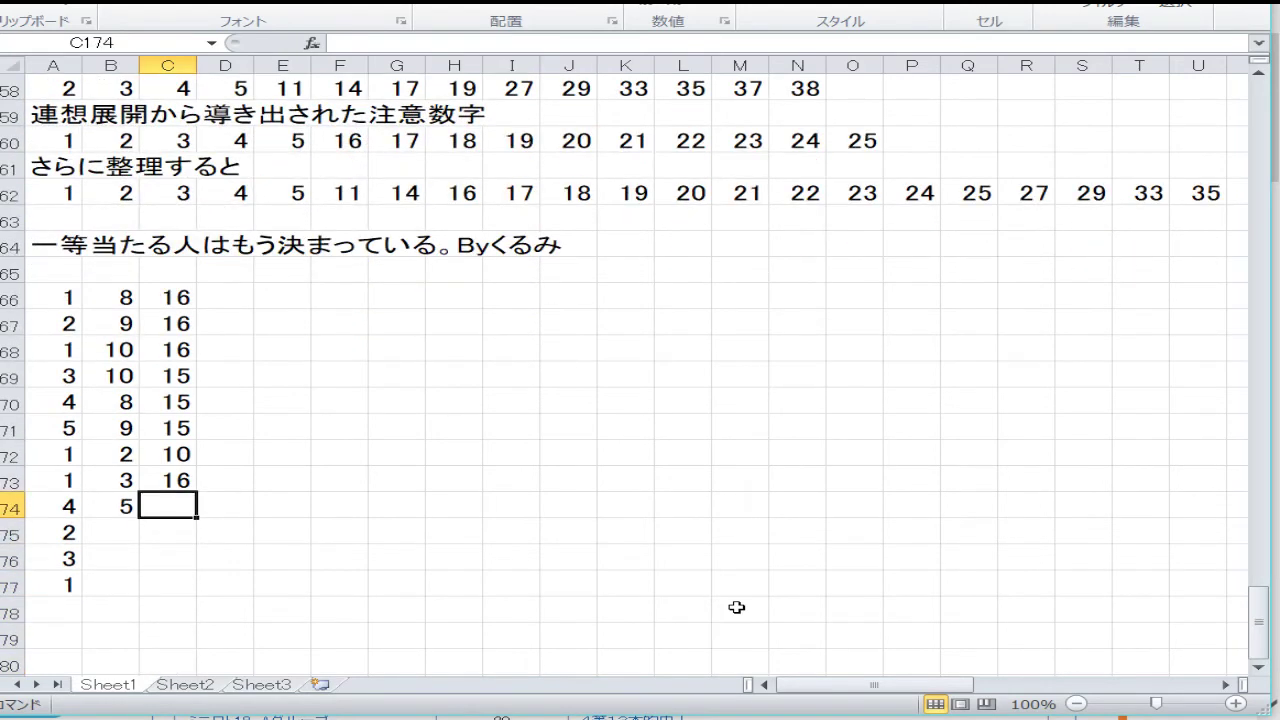
{"action": "type", "text": "10"}
{"action": "key", "text": "Return"}
{"action": "key", "text": "Tab"}
{"action": "type", "text": "17"}
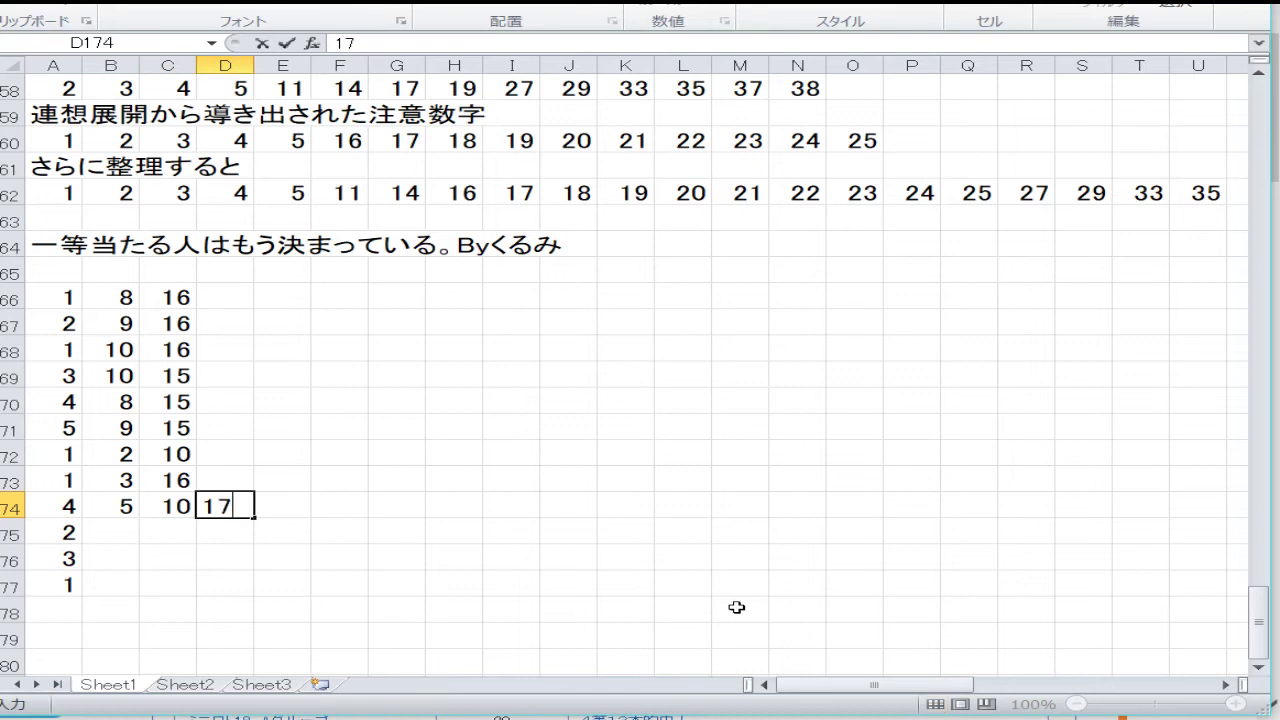
{"action": "key", "text": "Return"}
Extend the combination in row 175 with 10 in B175 and 18 in C175.
{"action": "key", "text": "Left"}
{"action": "key", "text": "Left"}
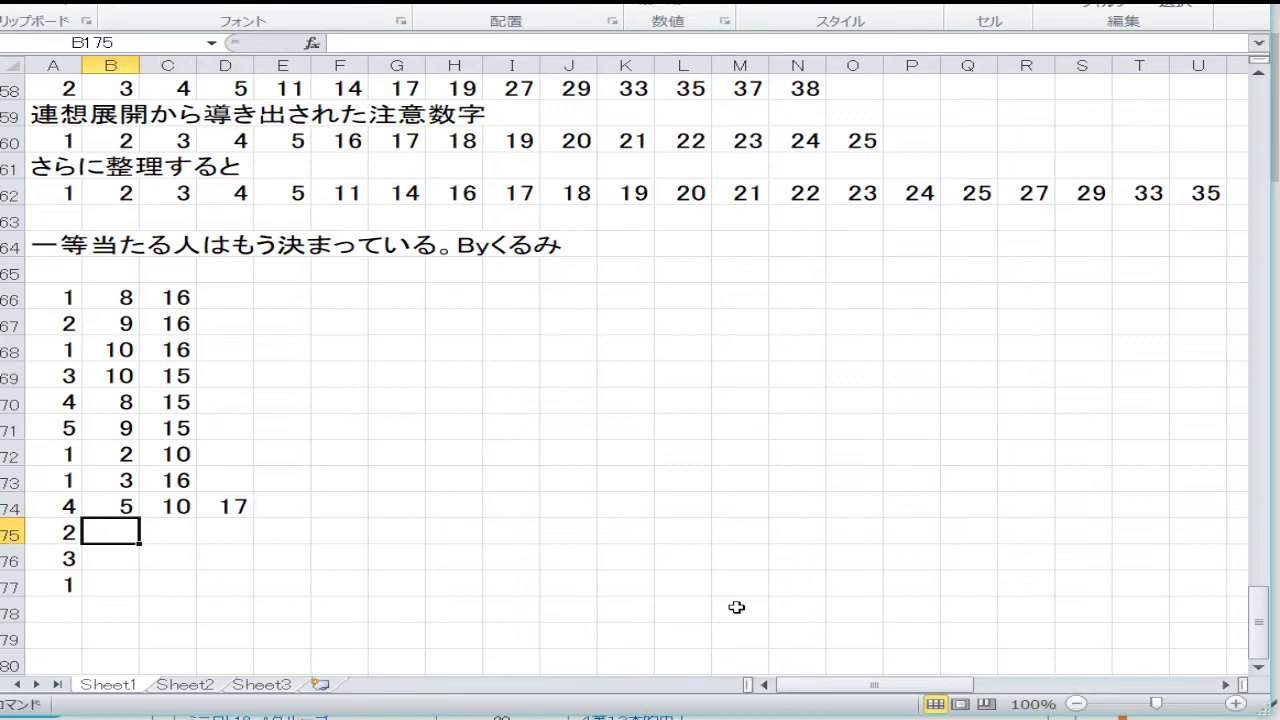
{"action": "type", "text": "10"}
{"action": "key", "text": "Return"}
{"action": "key", "text": "Tab"}
{"action": "type", "text": "18"}
{"action": "key", "text": "Return"}
{"action": "key", "text": "Return"}
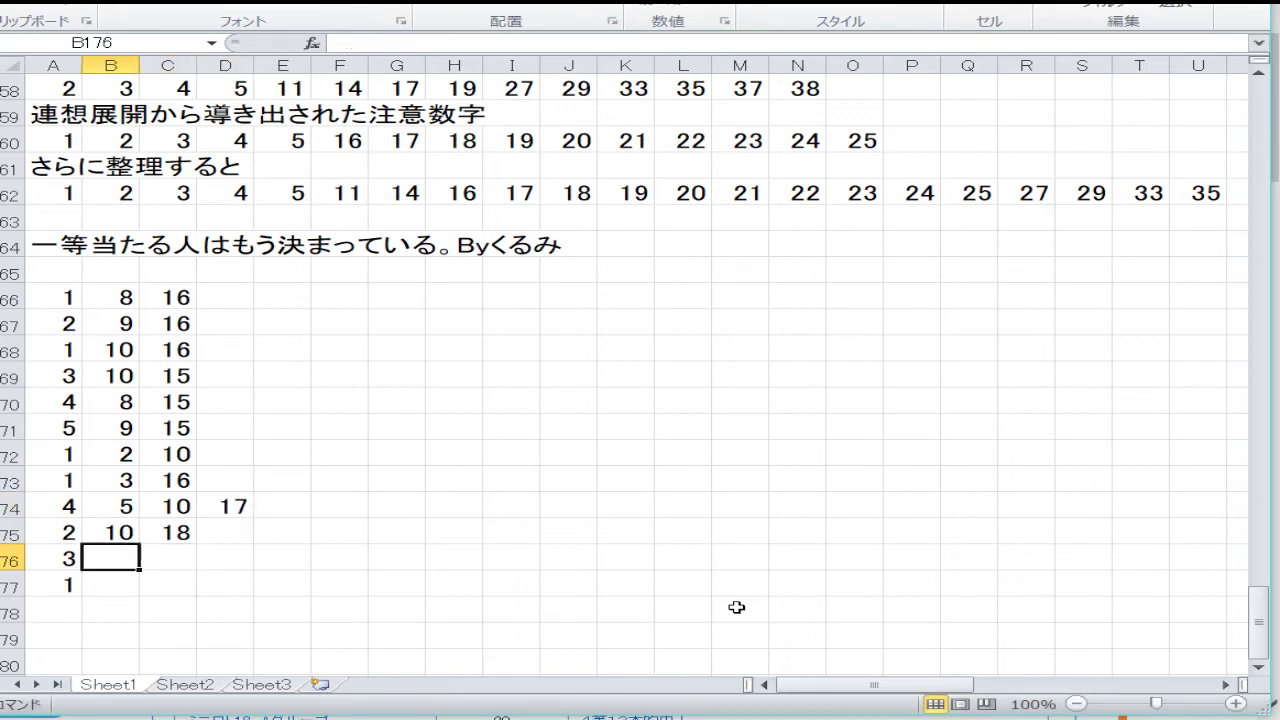
Extend the last two combinations with 11 in B176, 13 in B177, 17 in C176 and 19 in C177.
{"action": "type", "text": "11"}
{"action": "key", "text": "Return"}
{"action": "type", "text": "13"}
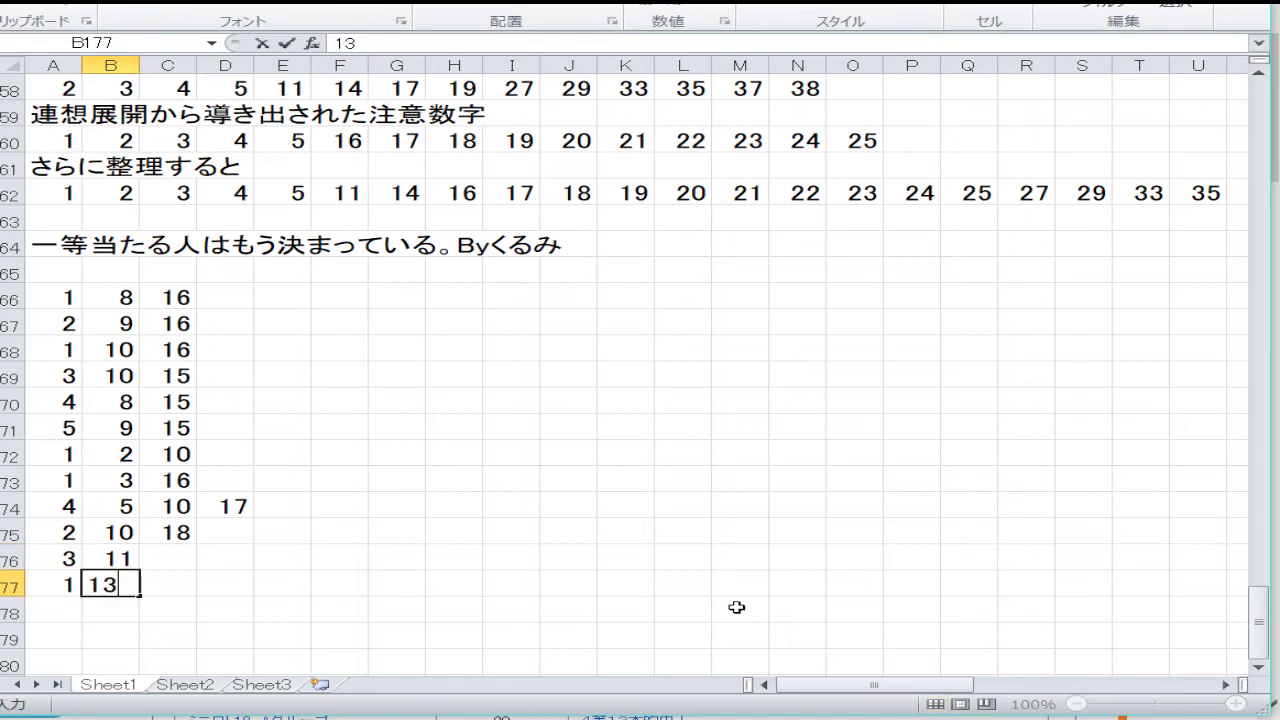
{"action": "key", "text": "Tab"}
{"action": "key", "text": "Up"}
{"action": "type", "text": "17"}
{"action": "key", "text": "Return"}
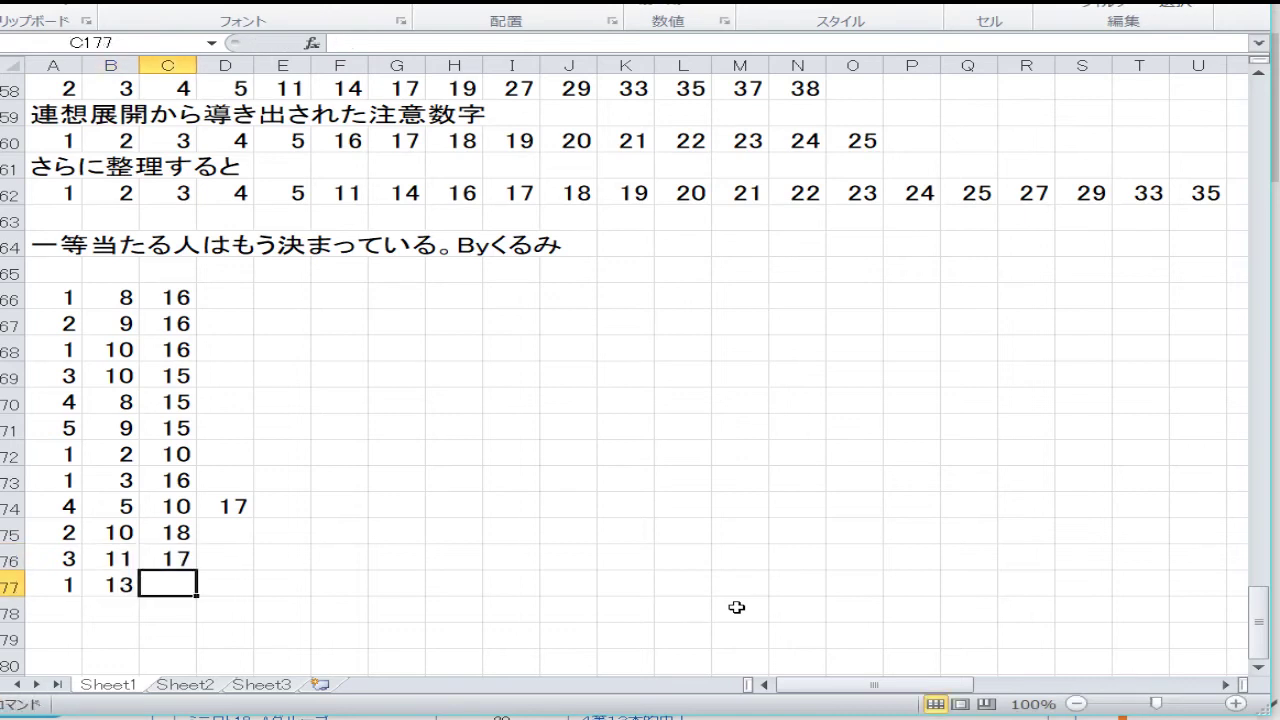
{"action": "type", "text": "19"}
{"action": "key", "text": "Return"}
Review the number lists and the 前回の数字からの連想展開 grid above the combinations.
{"action": "key", "text": "Up"}
{"action": "key", "text": "ctrl+Up"}
{"action": "key", "text": "ctrl+Up"}
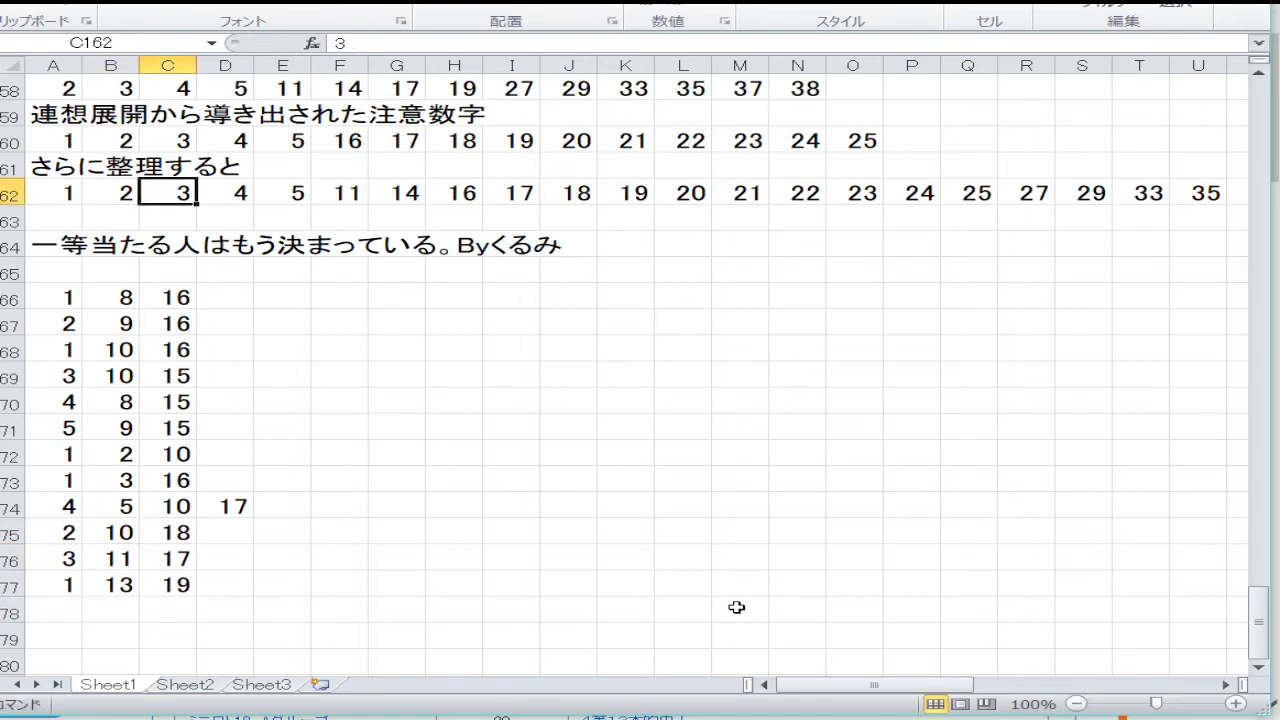
{"action": "key", "text": "ctrl+Up"}
{"action": "key", "text": "ctrl+Up"}
{"action": "key", "text": "ctrl+Up"}
{"action": "key", "text": "ctrl+Up"}
{"action": "key", "text": "ctrl+Up"}
{"action": "key", "text": "Down"}
{"action": "key", "text": "ctrl+Down"}
{"action": "key", "text": "ctrl+Down"}
{"action": "key", "text": "ctrl+Down"}
{"action": "key", "text": "ctrl+Down"}
{"action": "key", "text": "ctrl+Down"}
{"action": "key", "text": "Down"}
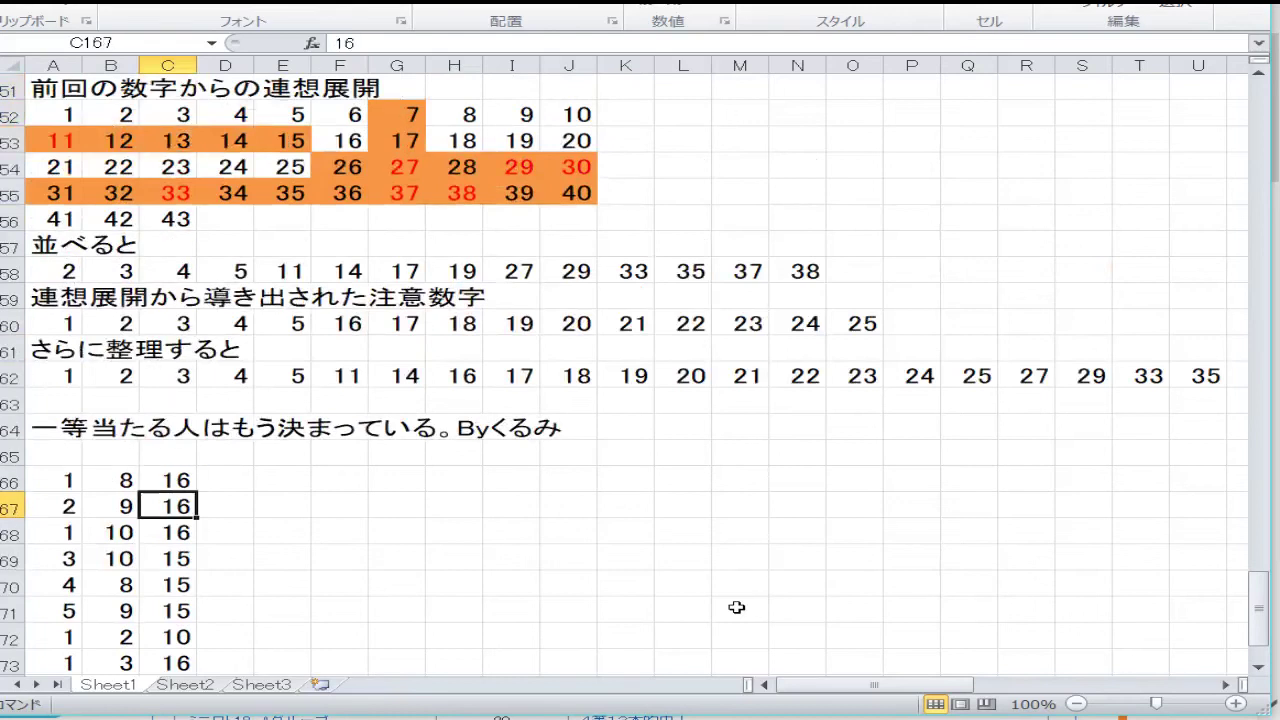
Extend the first combination in row 166 with 21 in D166 and 24 in E166.
{"action": "key", "text": "Up"}
{"action": "key", "text": "Right"}
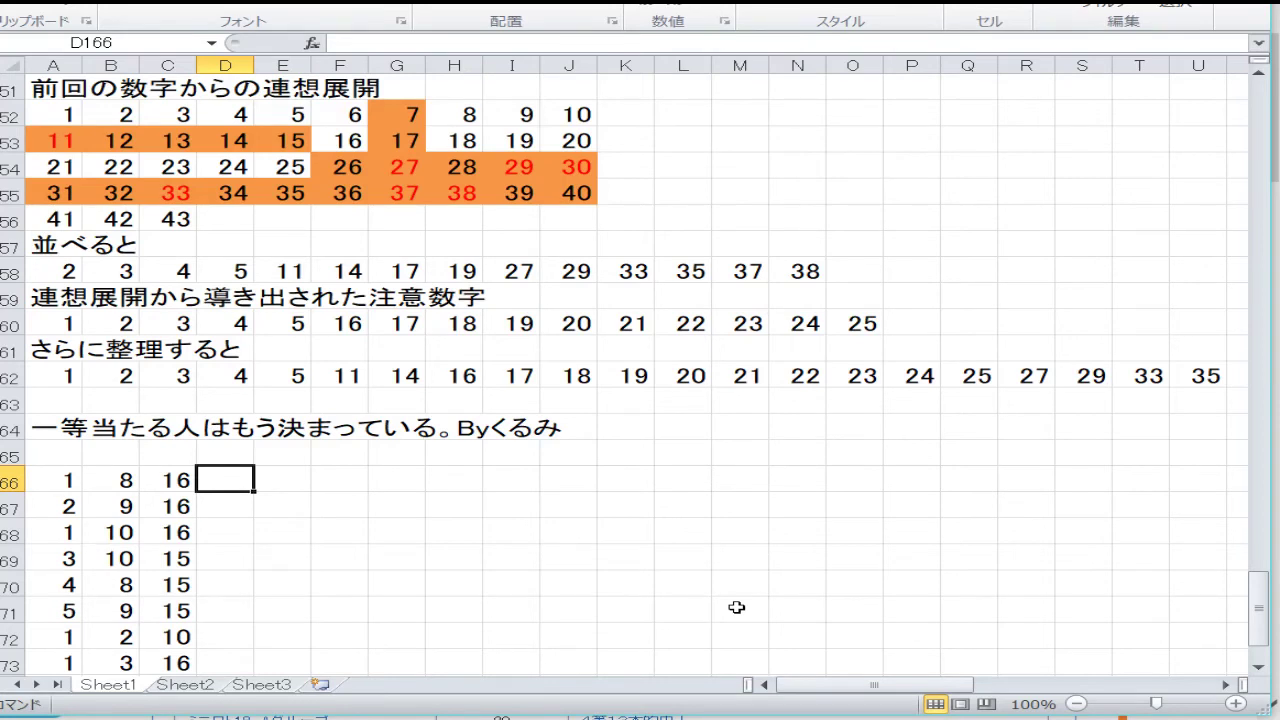
{"action": "type", "text": "2"}
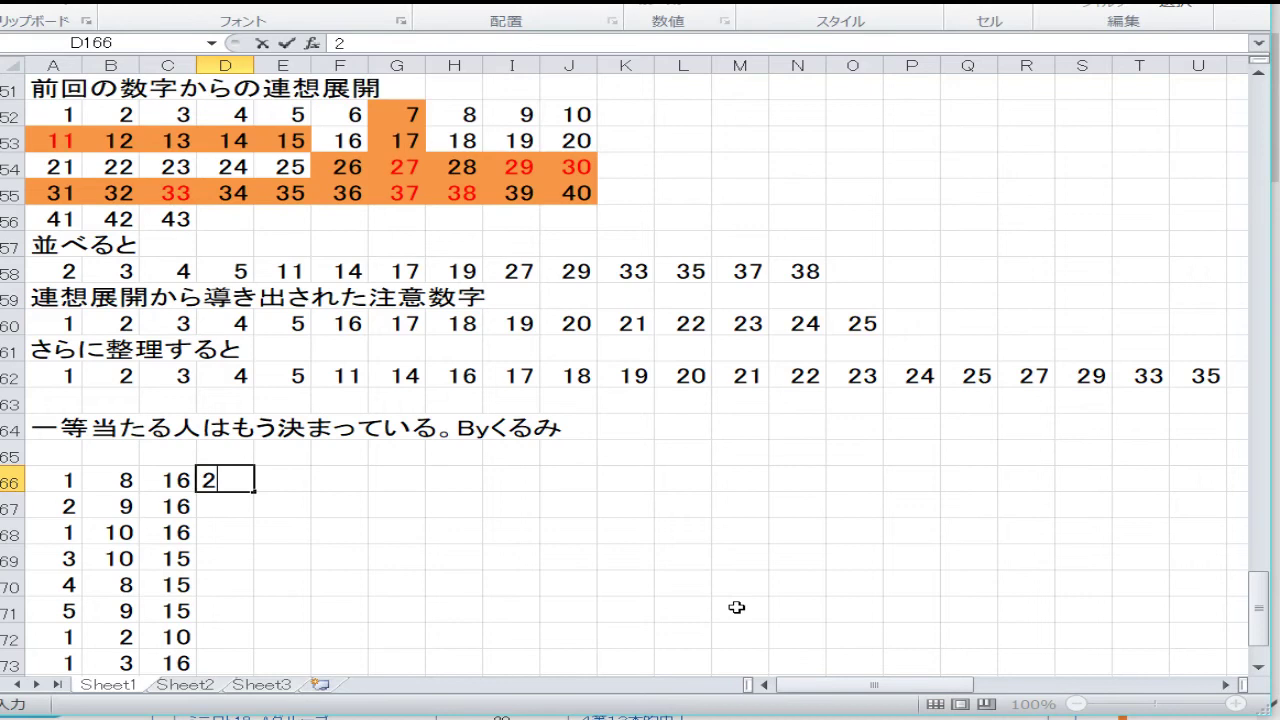
{"action": "type", "text": "1"}
{"action": "key", "text": "Tab"}
{"action": "type", "text": "24"}
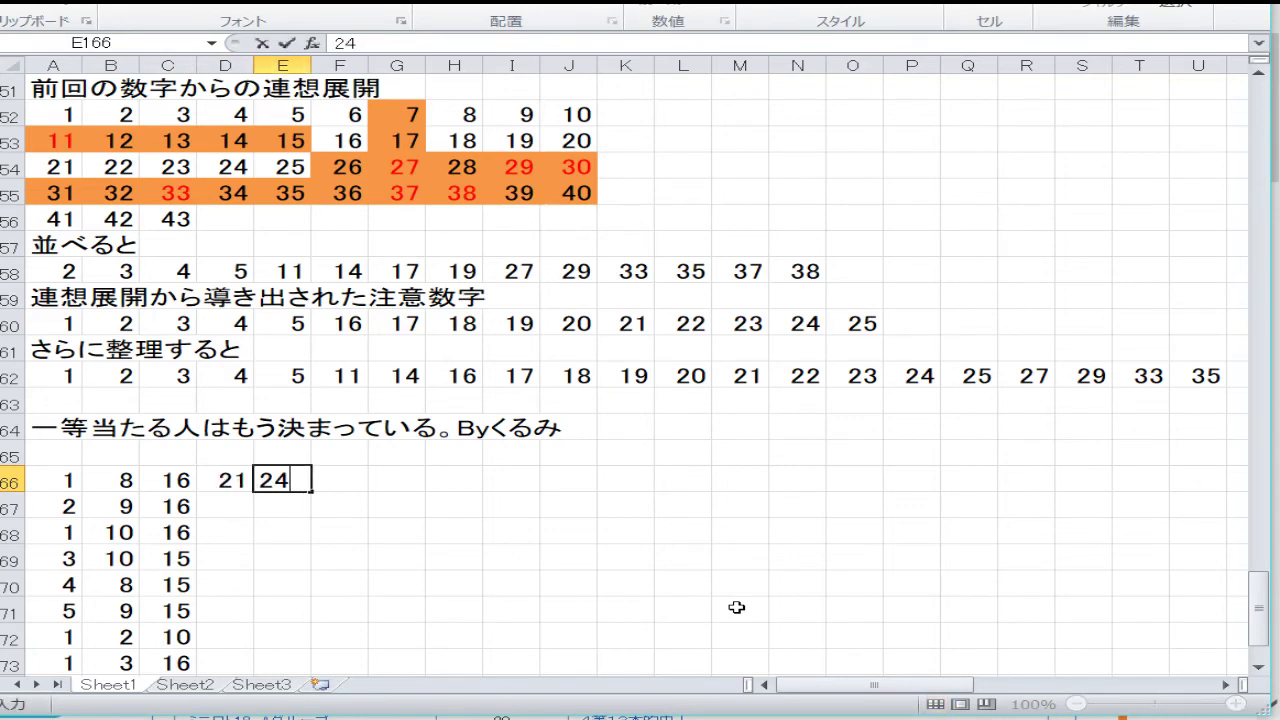
{"action": "key", "text": "Return"}
{"action": "key", "text": "Up"}
{"action": "key", "text": "Right"}
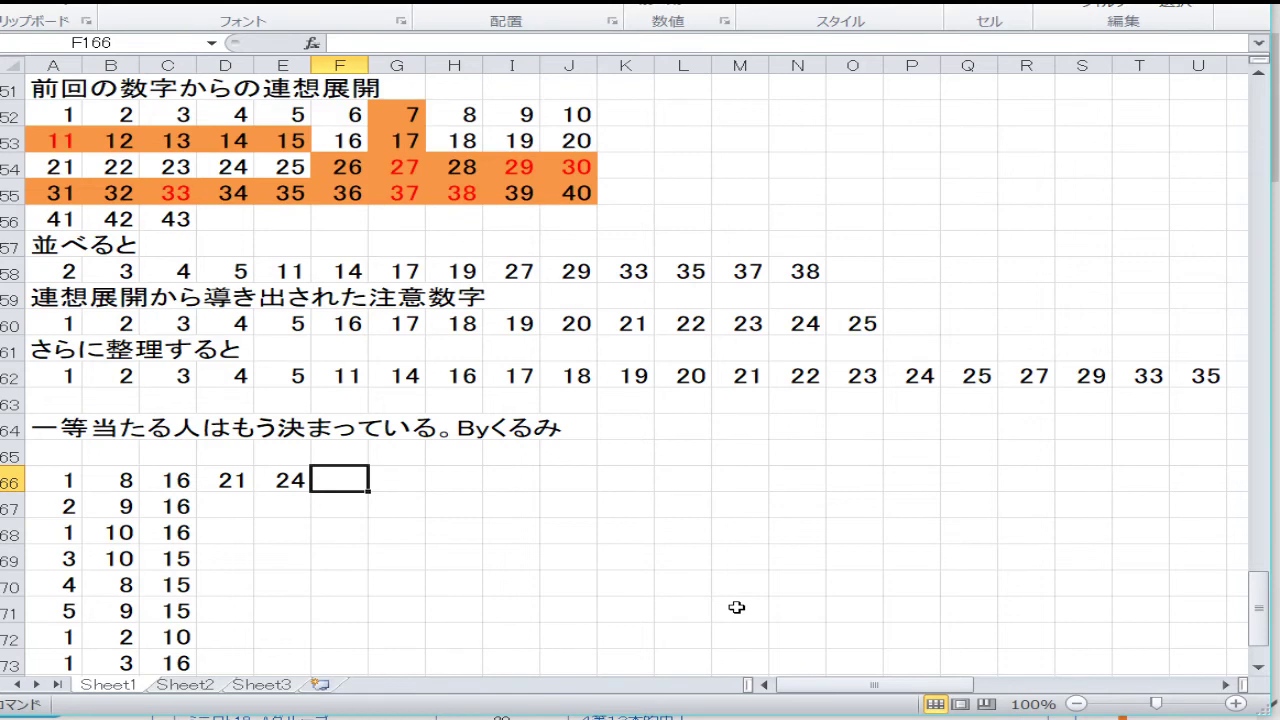
Complete the combination in row 166 with 35 in F166 as its sixth number.
{"action": "type", "text": "37"}
{"action": "key", "text": "Return"}
{"action": "key", "text": "Up"}
{"action": "type", "text": "3"}
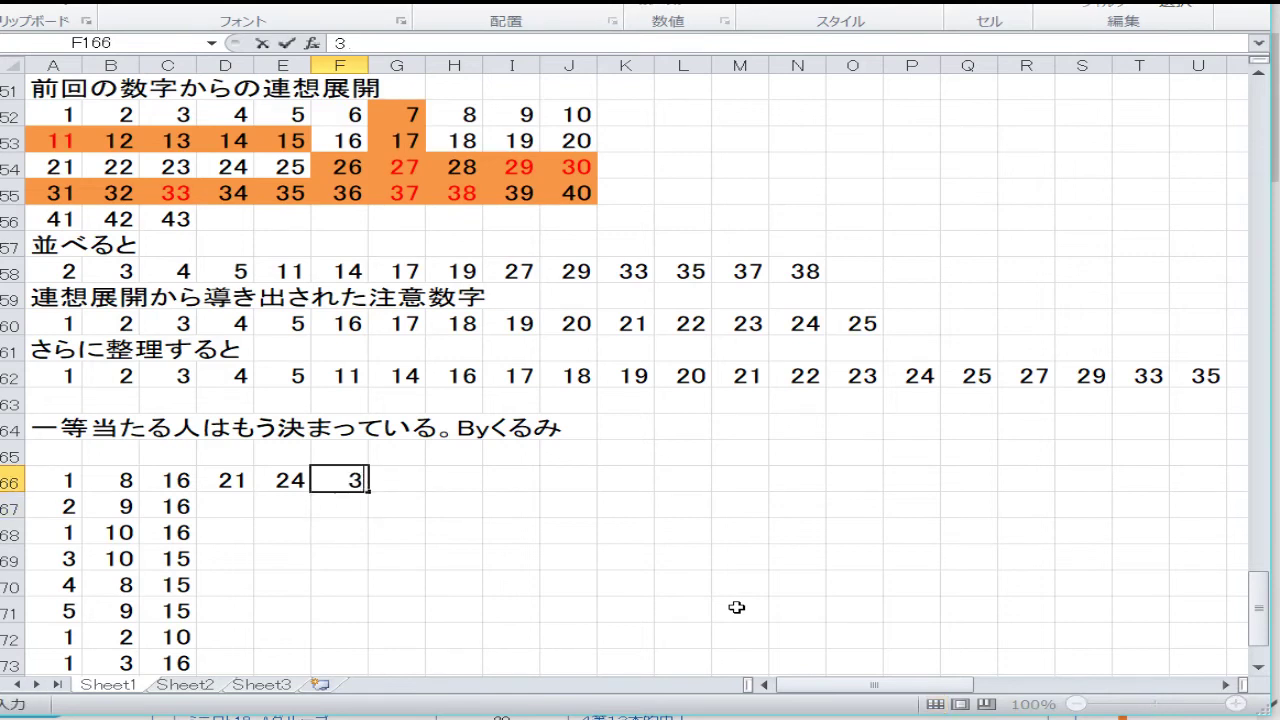
{"action": "type", "text": "5"}
{"action": "key", "text": "Return"}
Examine the far end of the さらに整理すると number list in row 162 for its highest numbers.
{"action": "key", "text": "Down"}
{"action": "key", "text": "Down"}
{"action": "key", "text": "Down"}
{"action": "key", "text": "Down"}
{"action": "key", "text": "Down"}
{"action": "key", "text": "Down"}
{"action": "key", "text": "Down"}
{"action": "key", "text": "Down"}
{"action": "key", "text": "Down"}
{"action": "key", "text": "Down"}
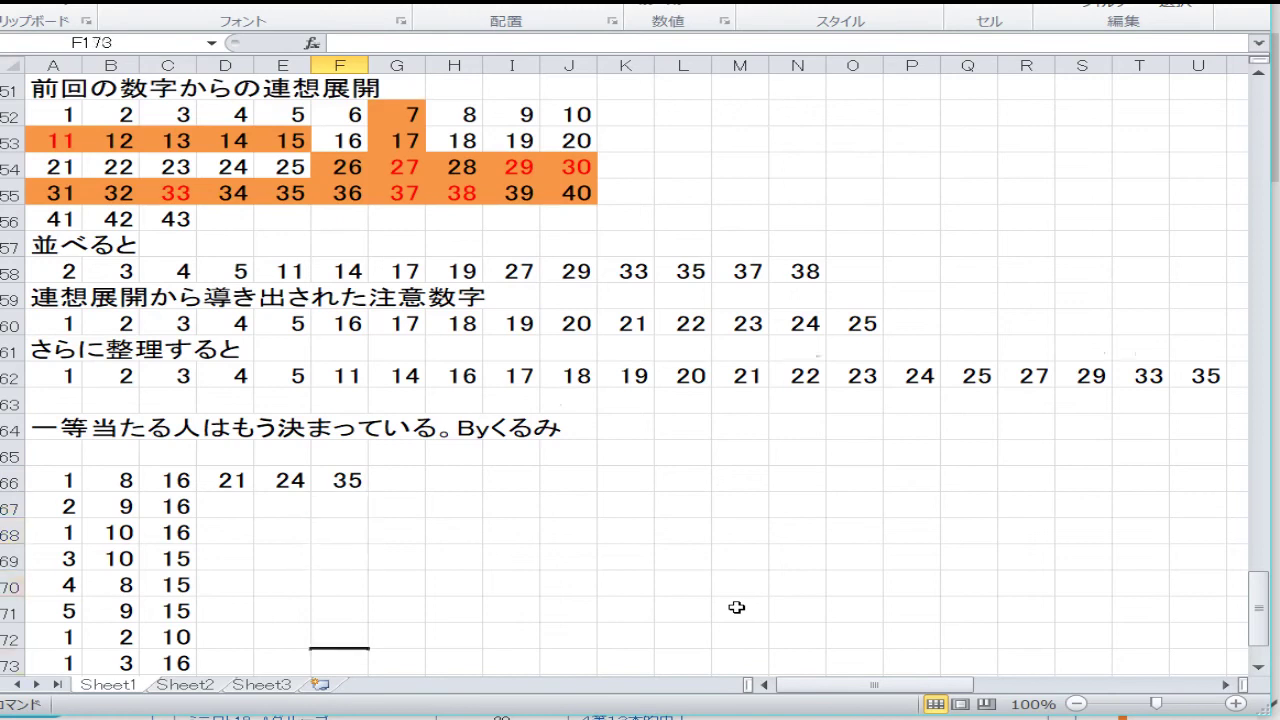
{"action": "key", "text": "Right"}
{"action": "key", "text": "Right"}
{"action": "key", "text": "Right"}
{"action": "key", "text": "Right"}
{"action": "key", "text": "Right"}
{"action": "key", "text": "Right"}
{"action": "key", "text": "Right"}
{"action": "key", "text": "Right"}
{"action": "key", "text": "Right"}
{"action": "key", "text": "Right"}
{"action": "key", "text": "Right"}
{"action": "key", "text": "Right"}
{"action": "key", "text": "Right"}
{"action": "key", "text": "Right"}
{"action": "key", "text": "Right"}
{"action": "key", "text": "Right"}
{"action": "key", "text": "Right"}
{"action": "key", "text": "Right"}
{"action": "key", "text": "Right"}
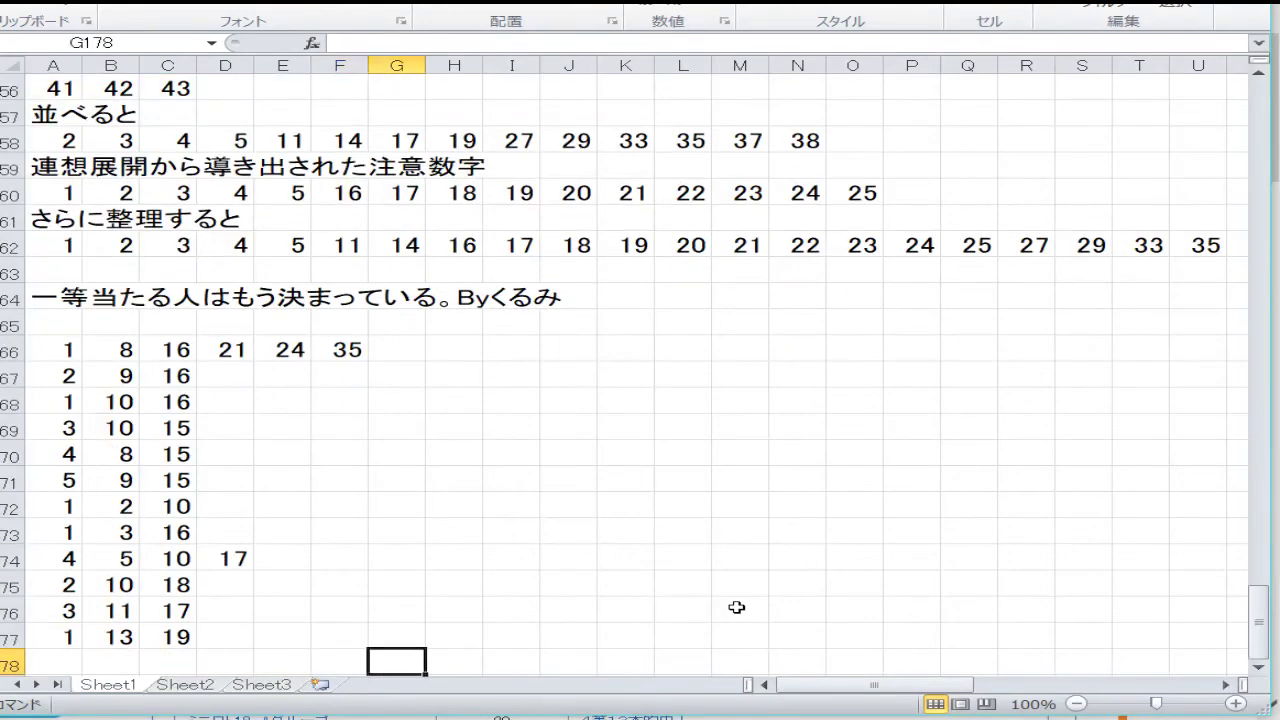
{"action": "key", "text": "Left"}
{"action": "key", "text": "Left"}
{"action": "key", "text": "Left"}
{"action": "key", "text": "Left"}
{"action": "key", "text": "Left"}
{"action": "key", "text": "Left"}
{"action": "key", "text": "Left"}
{"action": "key", "text": "Left"}
{"action": "key", "text": "Left"}
{"action": "key", "text": "Left"}
{"action": "key", "text": "Left"}
{"action": "key", "text": "Left"}
{"action": "key", "text": "Left"}
{"action": "key", "text": "Left"}
{"action": "key", "text": "Left"}
{"action": "key", "text": "Left"}
{"action": "key", "text": "Left"}
{"action": "key", "text": "Left"}
{"action": "key", "text": "Left"}
{"action": "key", "text": "Left"}
{"action": "key", "text": "Left"}
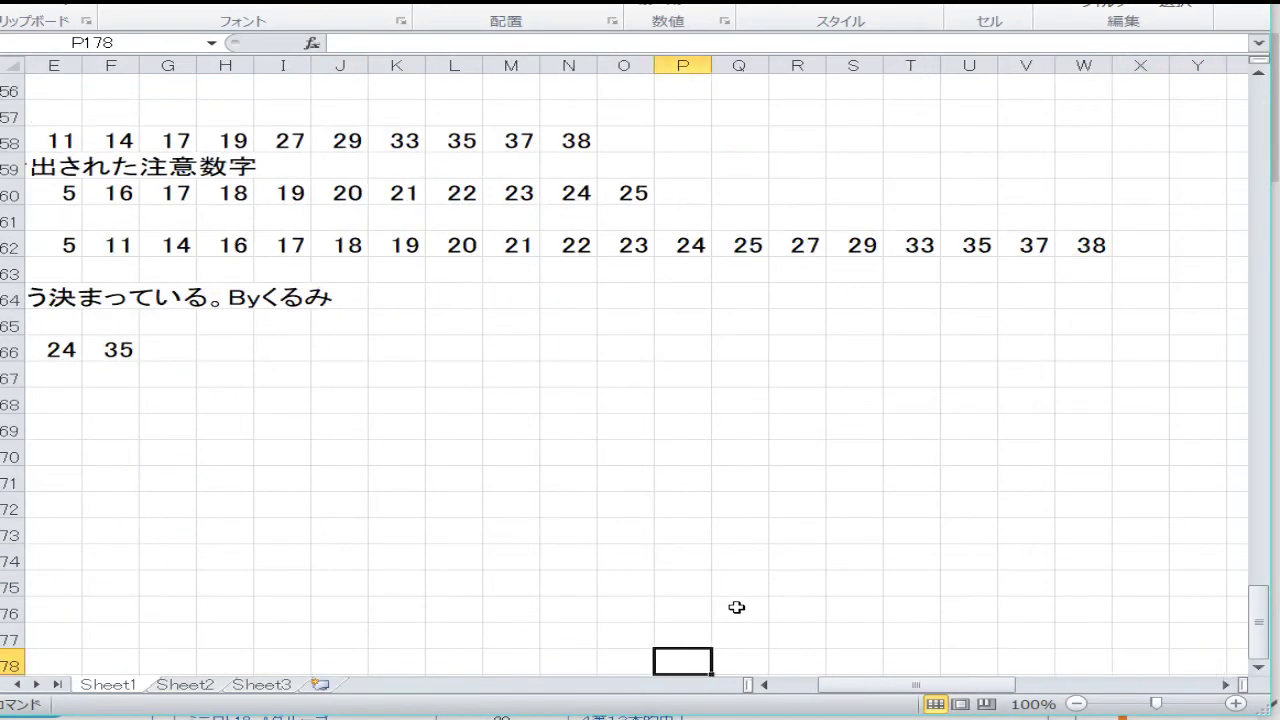
Enter 38 in F167 and 37 in F168 as the sixth numbers of those combinations.
{"action": "key", "text": "Up"}
{"action": "key", "text": "Right"}
{"action": "key", "text": "Right"}
{"action": "key", "text": "Right"}
{"action": "key", "text": "Right"}
{"action": "key", "text": "Up"}
{"action": "key", "text": "Up"}
{"action": "key", "text": "Up"}
{"action": "key", "text": "Up"}
{"action": "key", "text": "Up"}
{"action": "key", "text": "Up"}
{"action": "key", "text": "Up"}
{"action": "key", "text": "Up"}
{"action": "key", "text": "Up"}
{"action": "key", "text": "Up"}
{"action": "key", "text": "Up"}
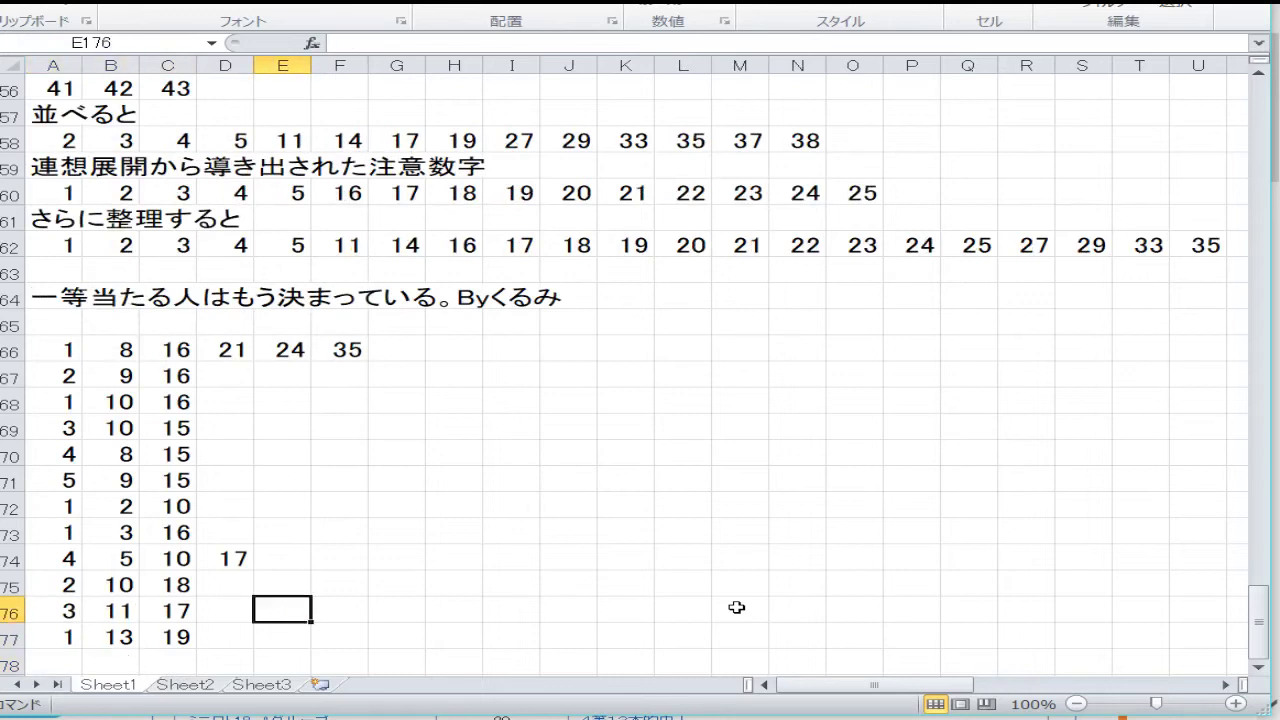
{"action": "key", "text": "Right"}
{"action": "key", "text": "Down"}
{"action": "type", "text": "38"}
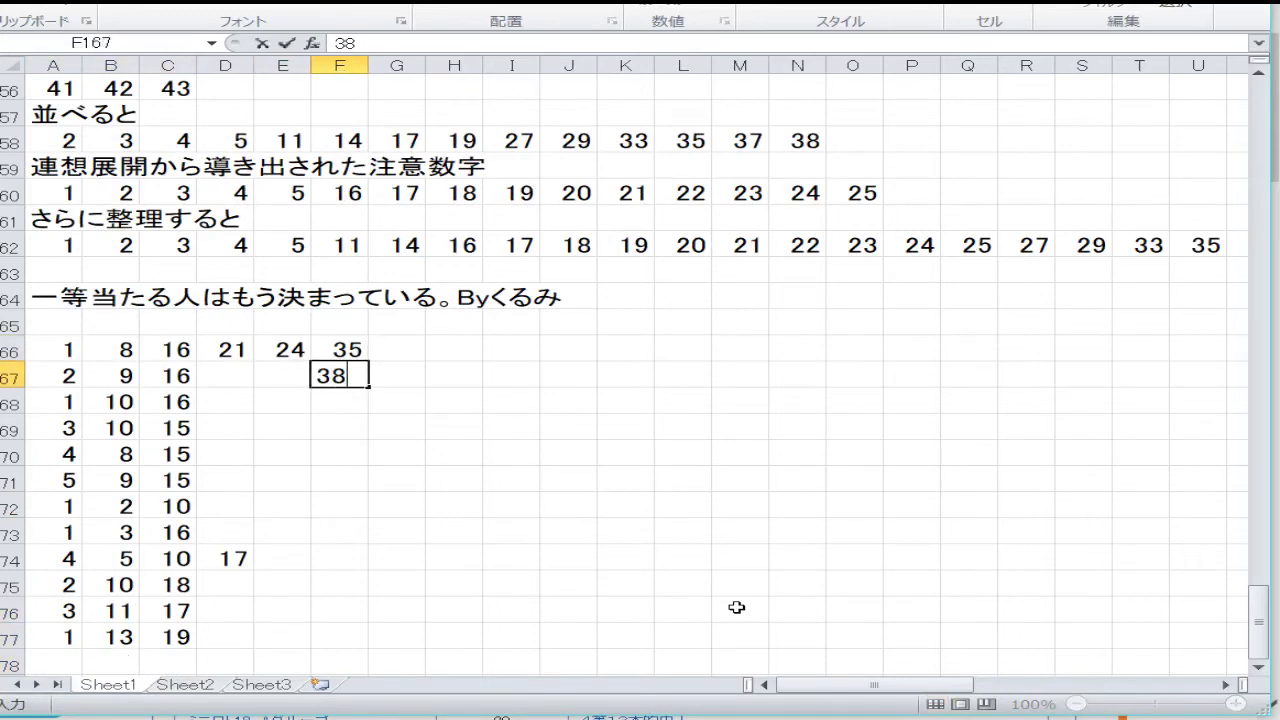
{"action": "key", "text": "Return"}
{"action": "type", "text": "37"}
{"action": "key", "text": "Return"}
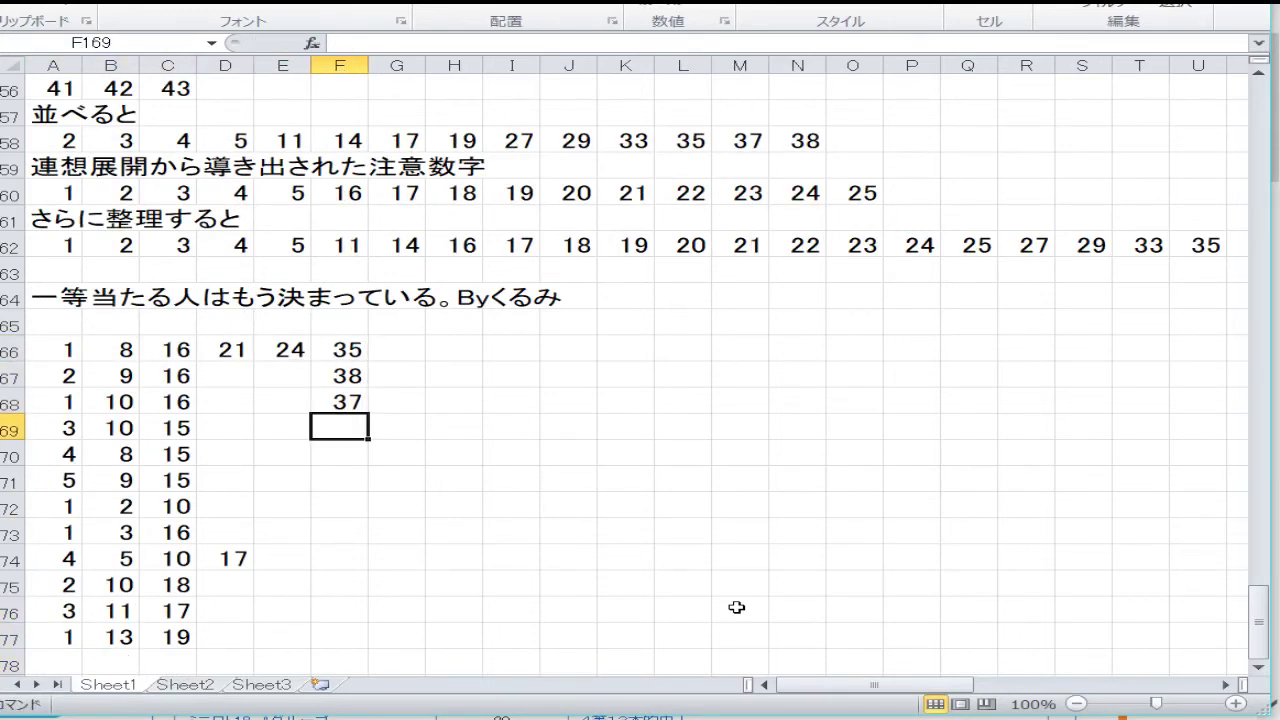
Enter 35 in F169, 36 in F170 and 33 in F171 as sixth numbers.
{"action": "type", "text": "35"}
{"action": "key", "text": "Return"}
{"action": "type", "text": "36"}
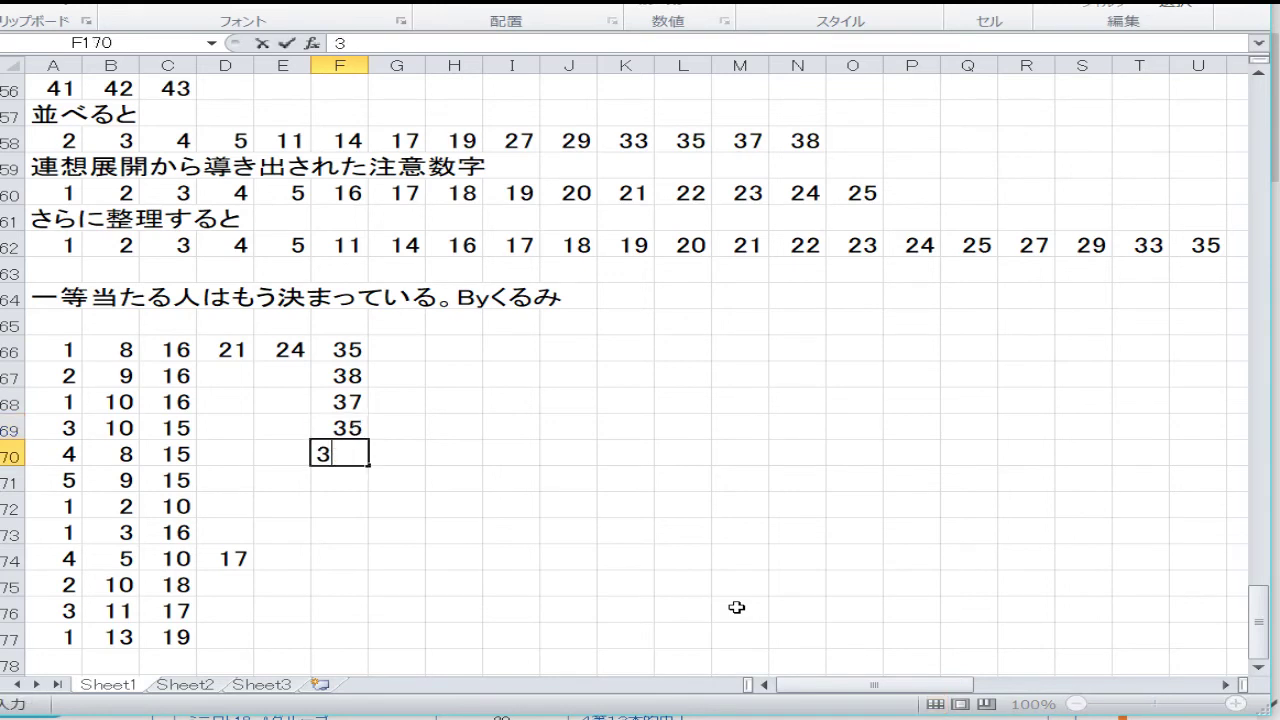
{"action": "key", "text": "Return"}
{"action": "type", "text": "33"}
{"action": "key", "text": "Return"}
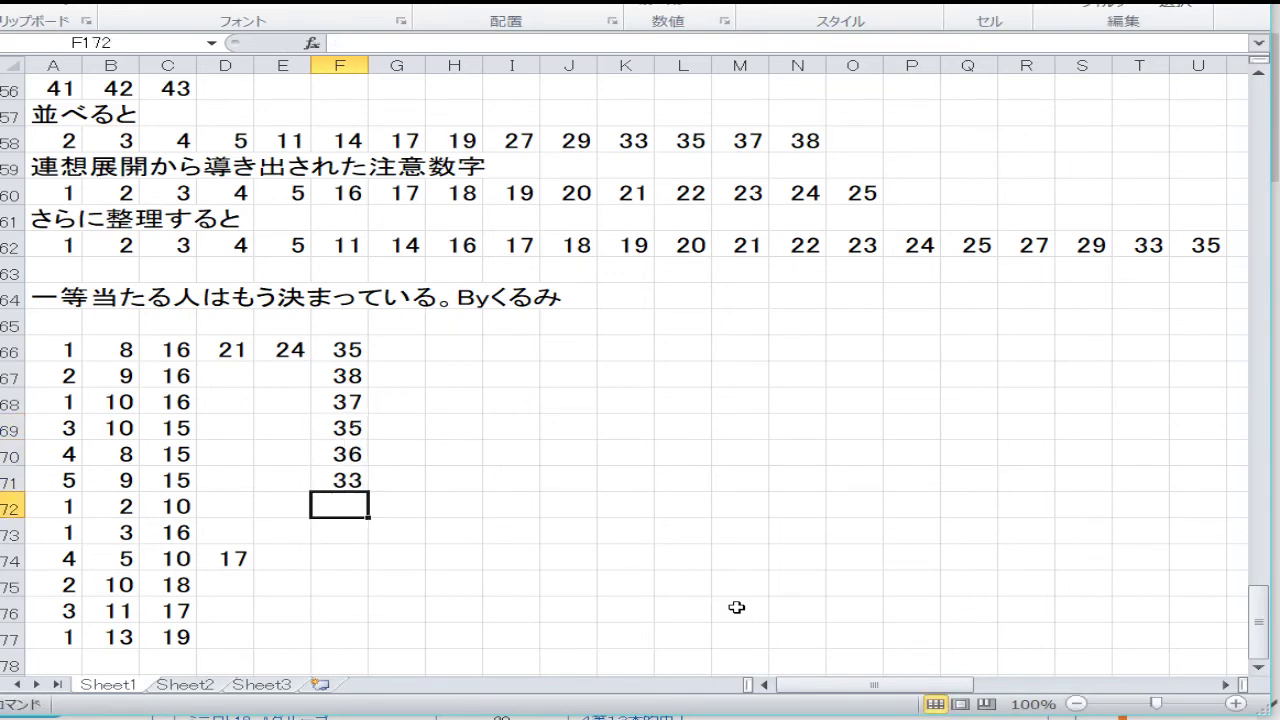
Enter 37 in F172 and 38 in F173 as the sixth numbers of those combinations.
{"action": "type", "text": "3"}
{"action": "key", "text": "BackSpace"}
{"action": "type", "text": "40"}
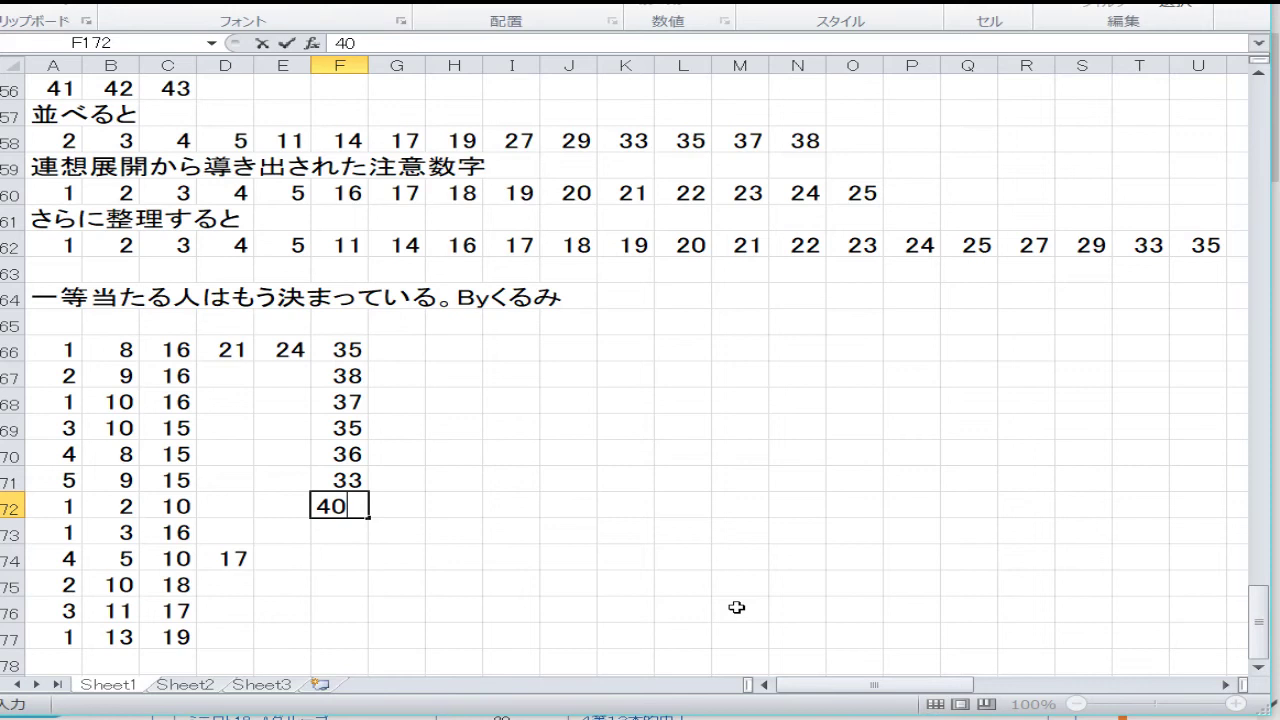
{"action": "key", "text": "BackSpace"}
{"action": "key", "text": "BackSpace"}
{"action": "type", "text": "37"}
{"action": "key", "text": "Return"}
{"action": "type", "text": "3"}
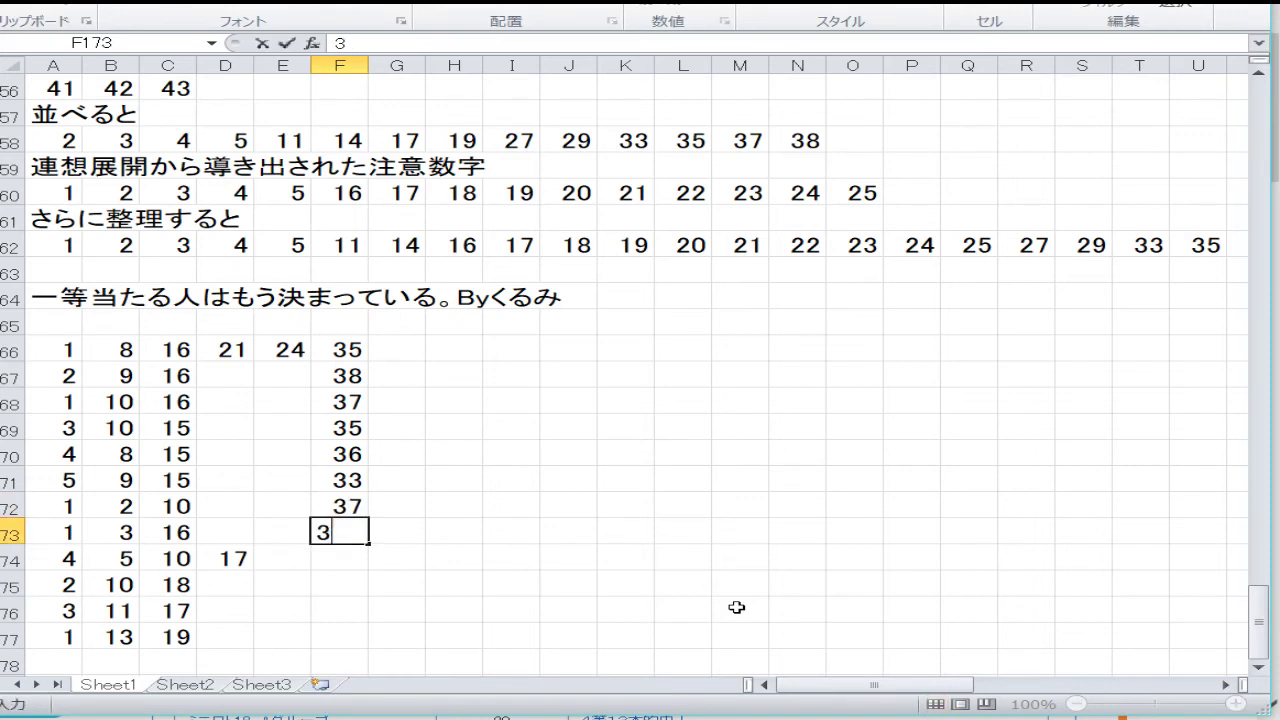
{"action": "type", "text": "8"}
{"action": "key", "text": "Return"}
Enter 35, 34, 33 and 31 in F174 to F177 as the sixth numbers of the last four combinations.
{"action": "type", "text": "35"}
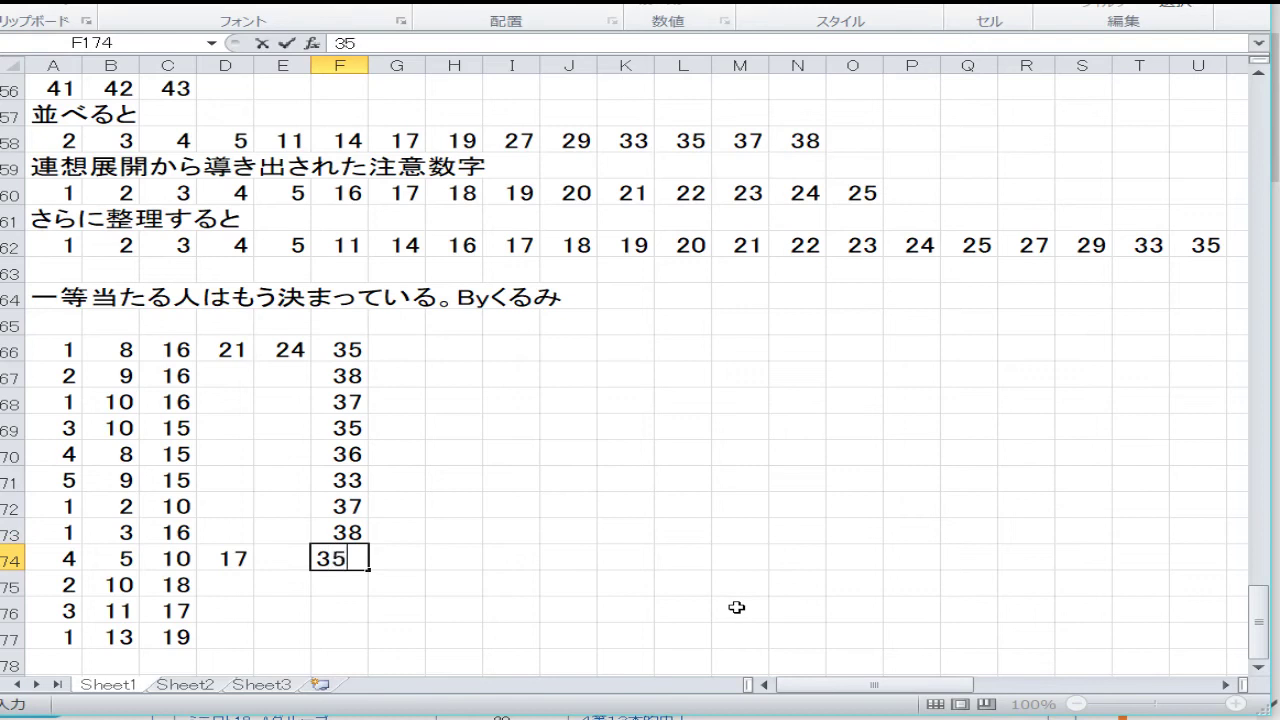
{"action": "key", "text": "Return"}
{"action": "type", "text": "34"}
{"action": "key", "text": "Return"}
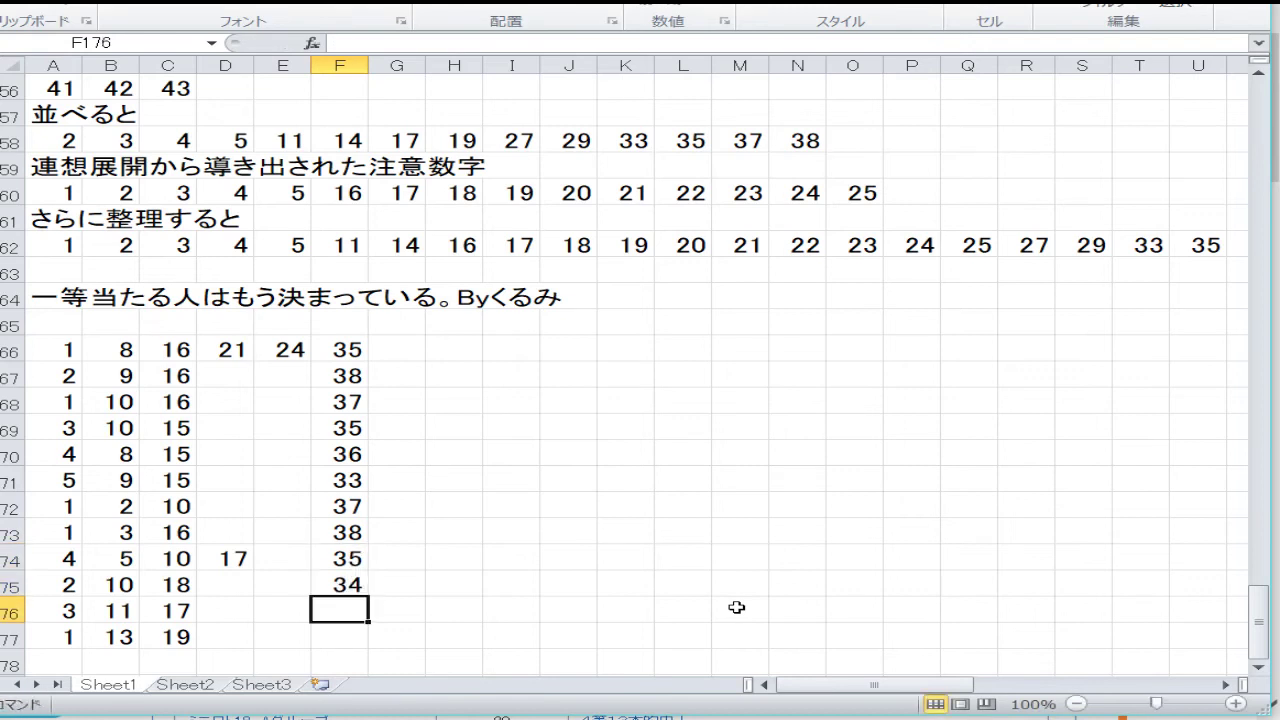
{"action": "type", "text": "33"}
{"action": "key", "text": "Return"}
{"action": "type", "text": "3"}
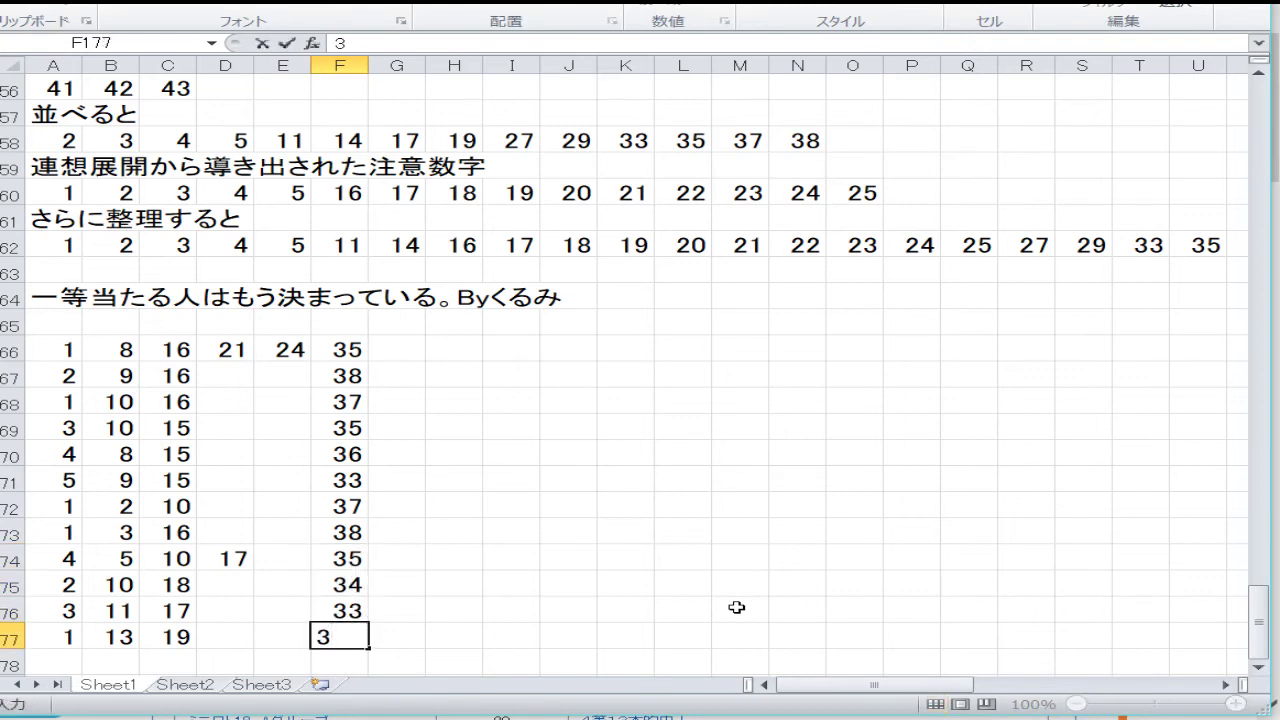
{"action": "type", "text": "1"}
{"action": "key", "text": "Return"}
Complete the combination in row 167 with 23 in D167 and 25 in E167.
{"action": "key", "text": "Up"}
{"action": "key", "text": "Up"}
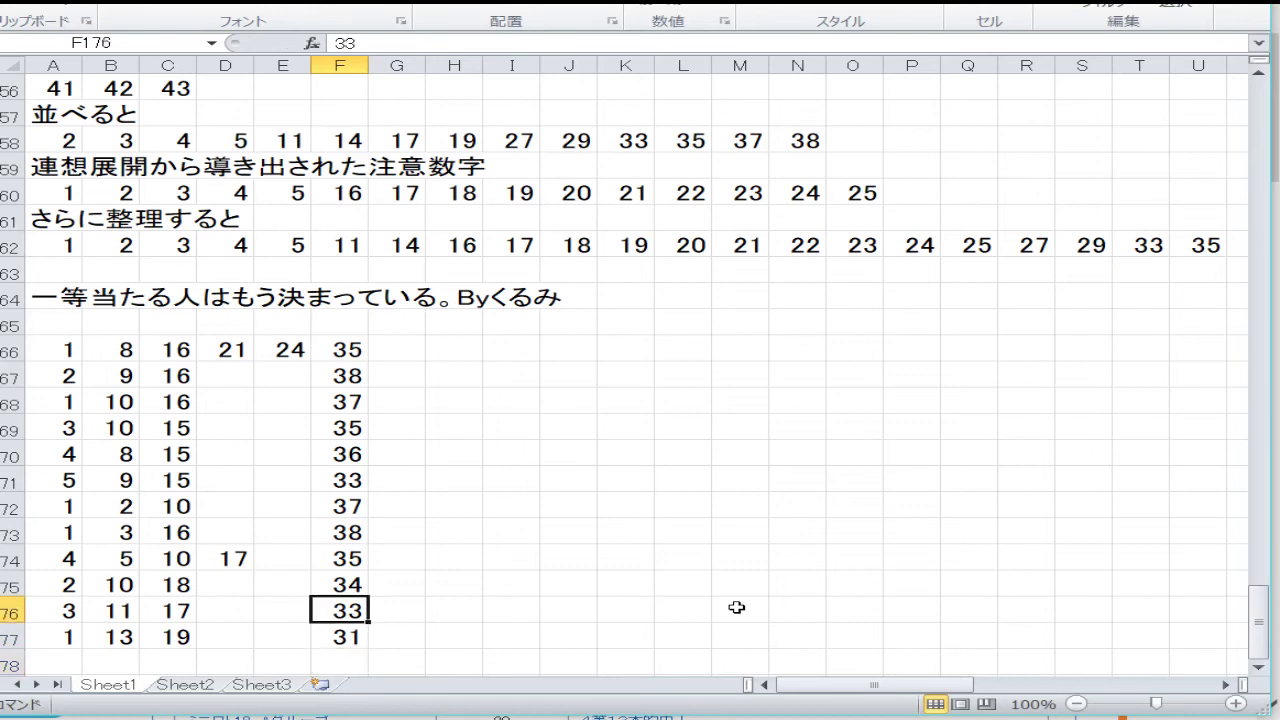
{"action": "key", "text": "Up"}
{"action": "key", "text": "Up"}
{"action": "key", "text": "Up"}
{"action": "key", "text": "Up"}
{"action": "key", "text": "Up"}
{"action": "key", "text": "Up"}
{"action": "key", "text": "Up"}
{"action": "key", "text": "Up"}
{"action": "key", "text": "Up"}
{"action": "key", "text": "Left"}
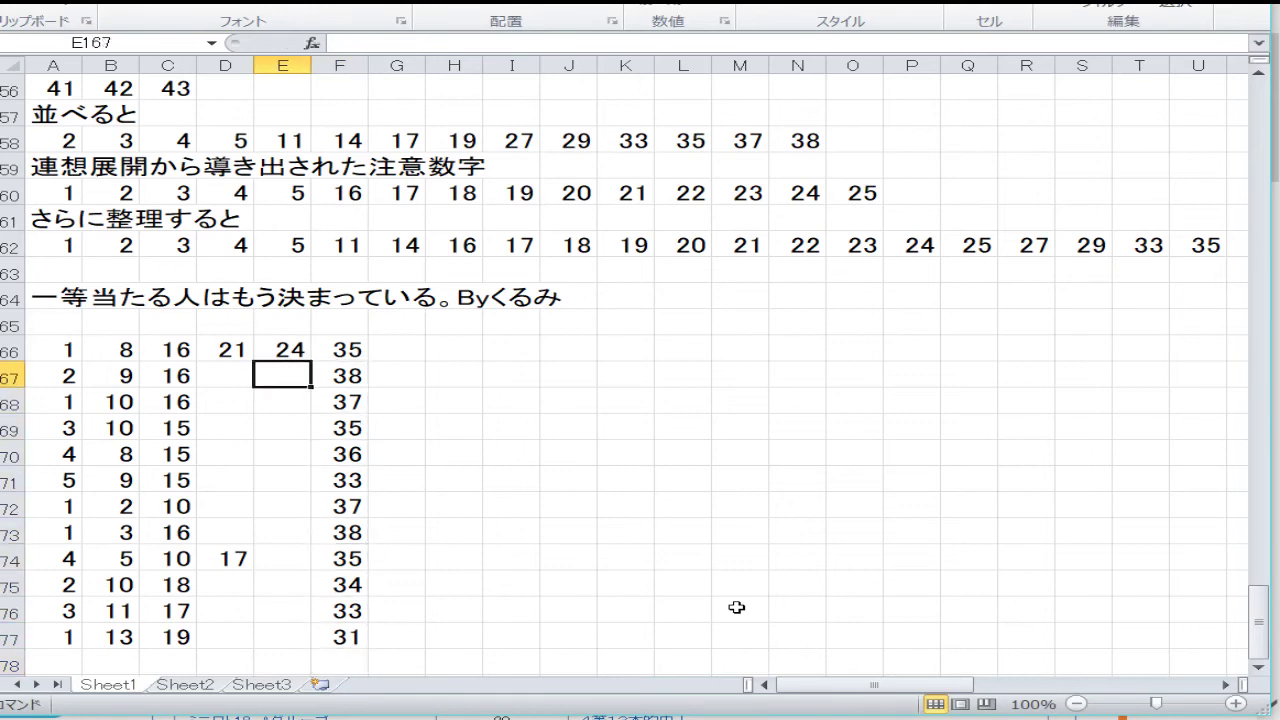
{"action": "key", "text": "Left"}
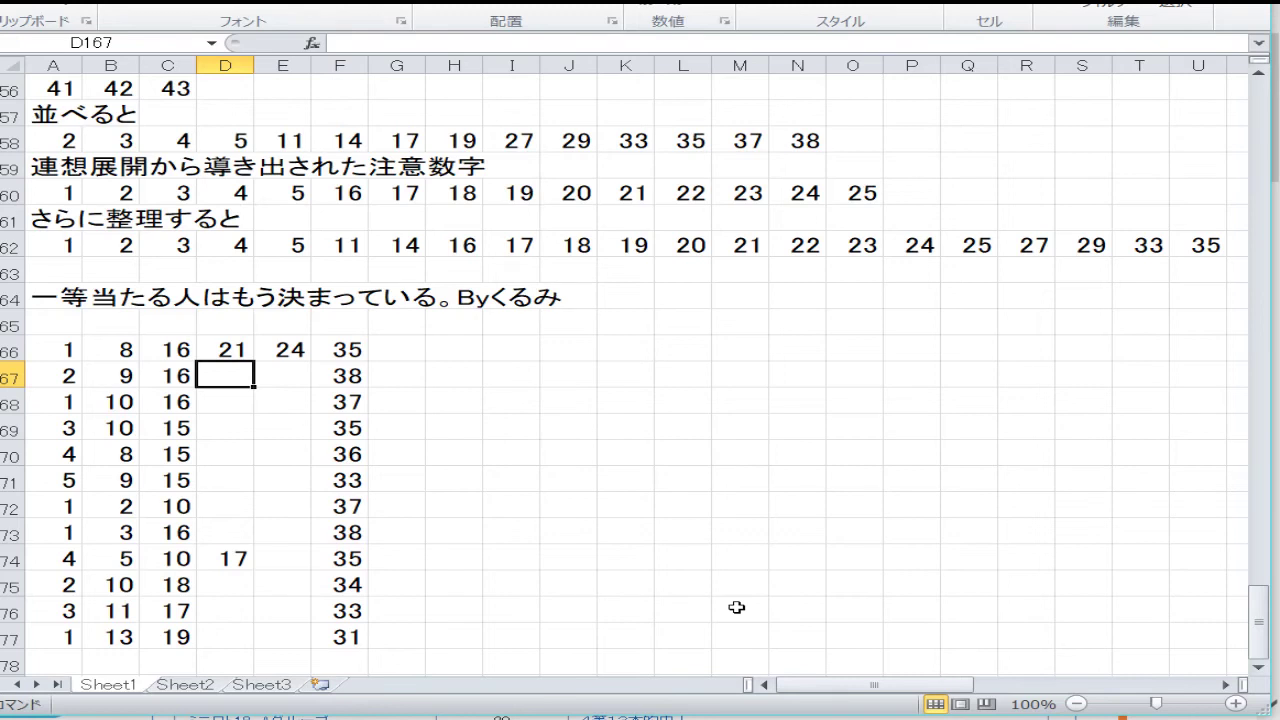
{"action": "type", "text": "23"}
{"action": "key", "text": "Tab"}
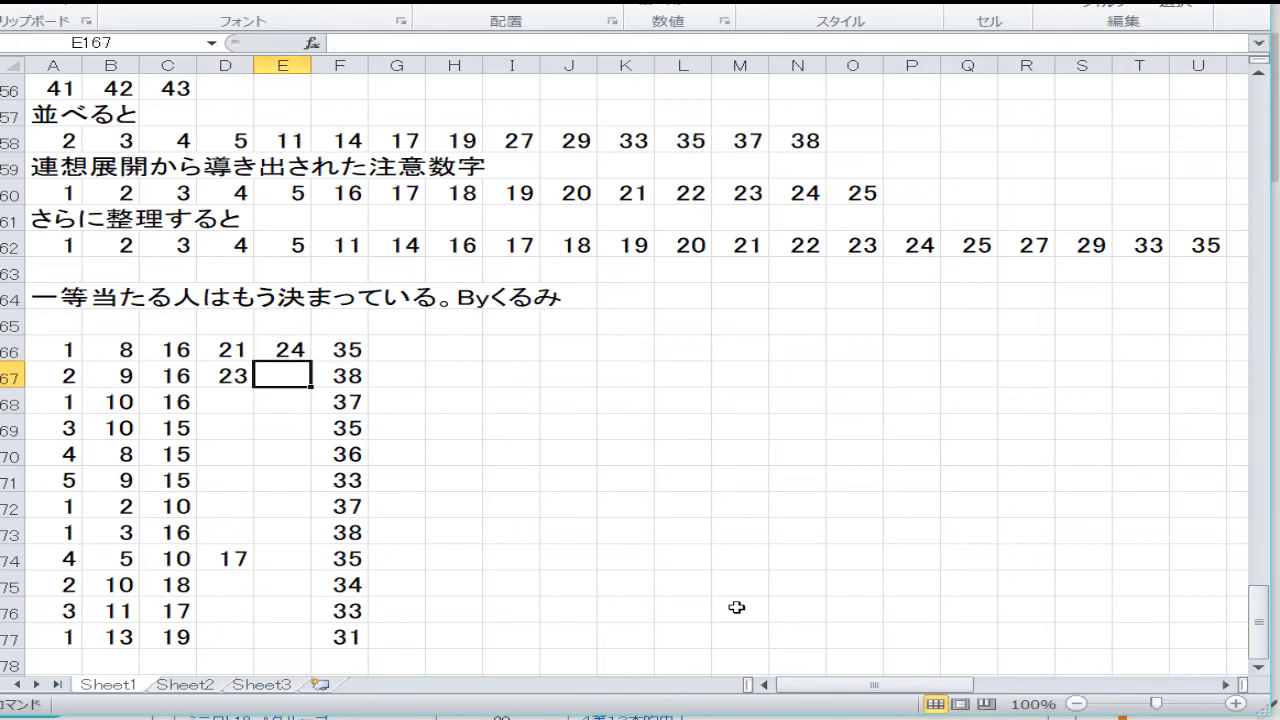
{"action": "type", "text": "3"}
{"action": "key", "text": "BackSpace"}
{"action": "type", "text": "25"}
{"action": "key", "text": "Return"}
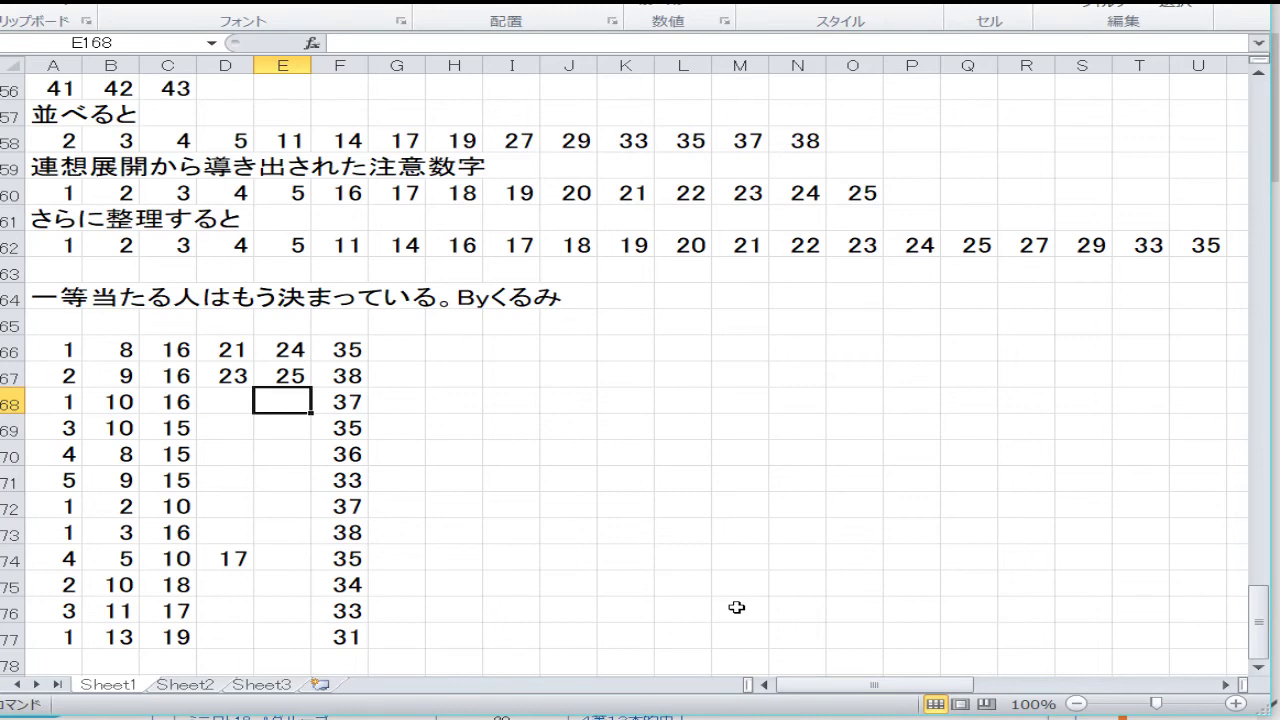
Review the highlighted number grid in rows 153 to 156 above the candidate combinations.
{"action": "key", "text": "Down"}
{"action": "key", "text": "Up"}
{"action": "key", "text": "Up"}
{"action": "key", "text": "Up"}
{"action": "key", "text": "Up"}
{"action": "key", "text": "Up"}
{"action": "key", "text": "Up"}
{"action": "key", "text": "Up"}
{"action": "key", "text": "Up"}
{"action": "key", "text": "Up"}
{"action": "key", "text": "Up"}
{"action": "key", "text": "Up"}
{"action": "key", "text": "Up"}
{"action": "key", "text": "Up"}
{"action": "key", "text": "Up"}
{"action": "key", "text": "Up"}
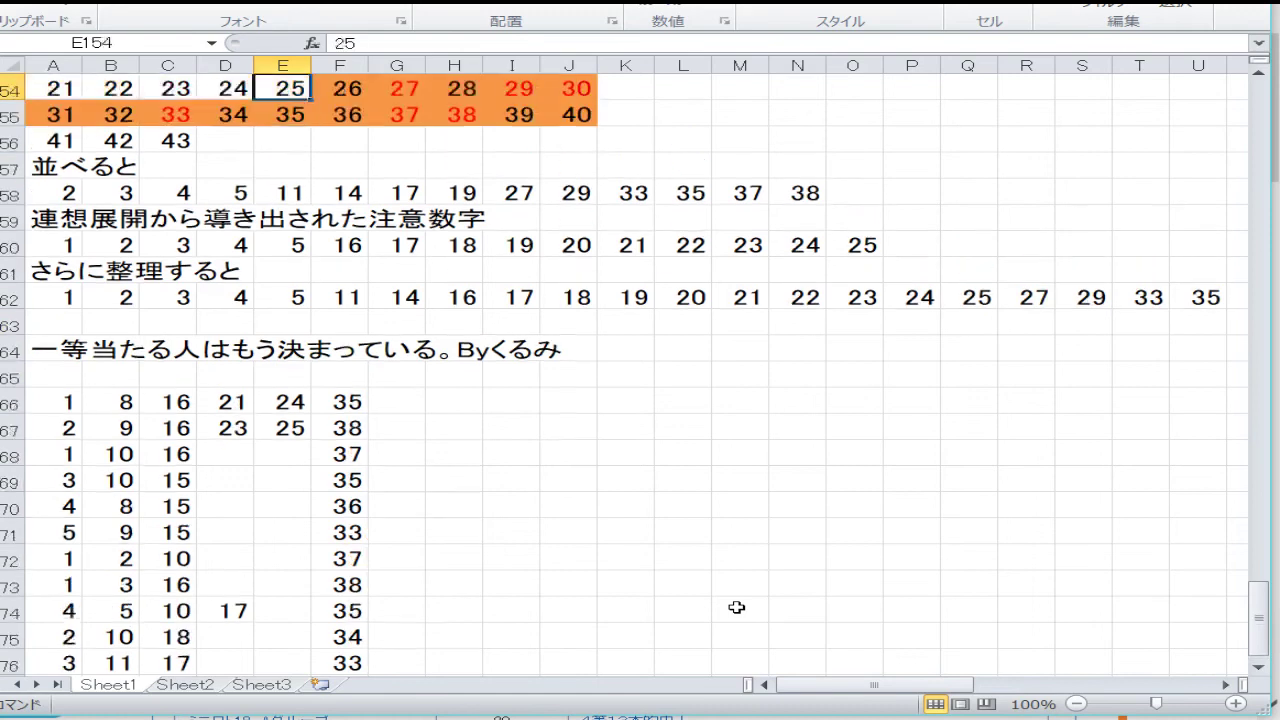
{"action": "key", "text": "Up"}
{"action": "key", "text": "Down"}
{"action": "key", "text": "Down"}
{"action": "key", "text": "Down"}
{"action": "key", "text": "Down"}
{"action": "key", "text": "Down"}
{"action": "key", "text": "Down"}
{"action": "key", "text": "Down"}
{"action": "key", "text": "Down"}
{"action": "key", "text": "Down"}
{"action": "key", "text": "Down"}
{"action": "key", "text": "Down"}
{"action": "key", "text": "Down"}
{"action": "key", "text": "Down"}
{"action": "key", "text": "Down"}
{"action": "key", "text": "Down"}
{"action": "key", "text": "Down"}
{"action": "key", "text": "Down"}
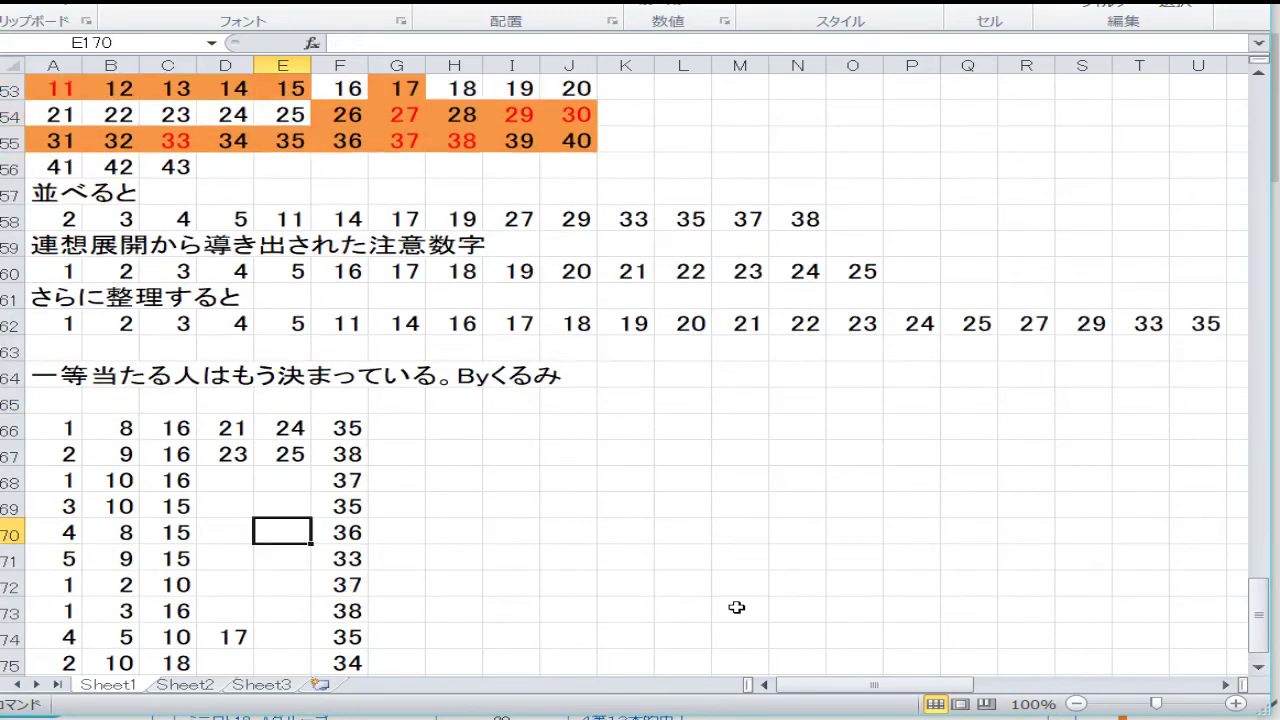
{"action": "key", "text": "Up"}
{"action": "key", "text": "Up"}
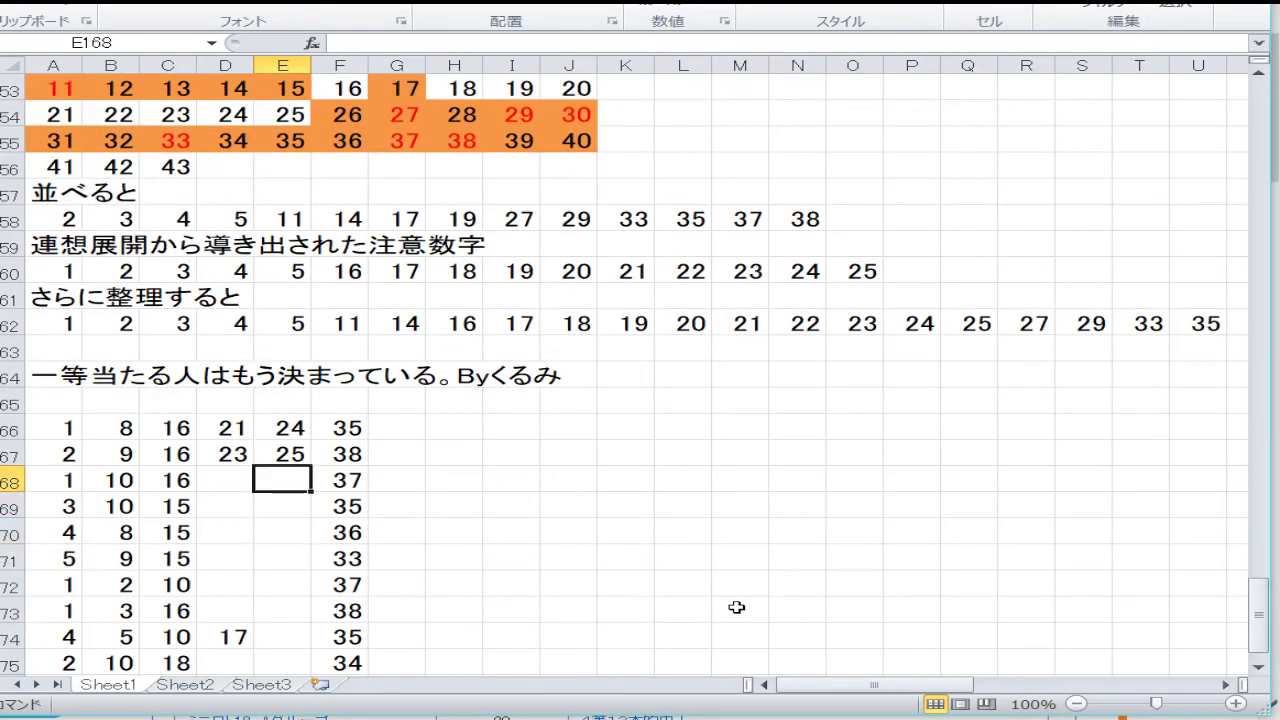
Complete the combination in row 168 with 22 in D168 and 26 in E168.
{"action": "key", "text": "Left"}
{"action": "type", "text": "22"}
{"action": "key", "text": "Right"}
{"action": "type", "text": "26"}
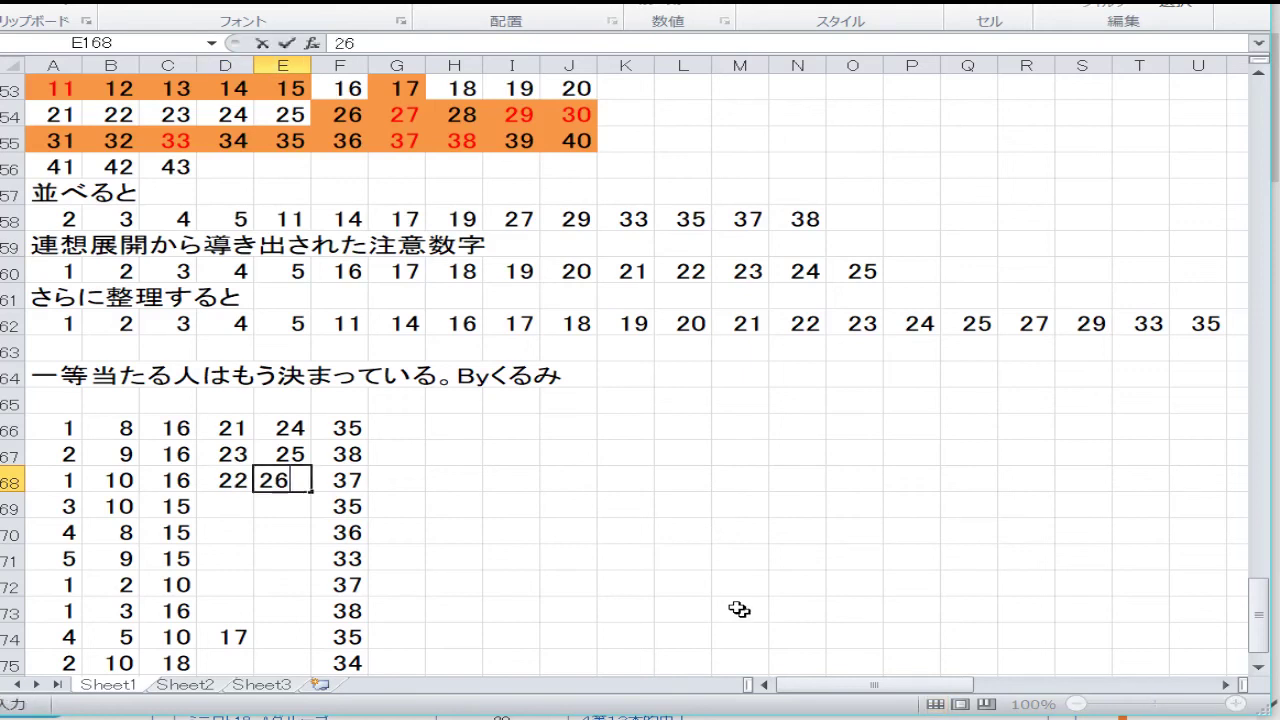
{"action": "key", "text": "Down"}
Look over the combinations from row 169 down to row 177 for missing fourth and fifth numbers.
{"action": "key", "text": "Down"}
{"action": "key", "text": "Down"}
{"action": "key", "text": "Down"}
{"action": "key", "text": "Down"}
{"action": "key", "text": "Down"}
{"action": "key", "text": "Down"}
{"action": "key", "text": "Down"}
{"action": "key", "text": "Down"}
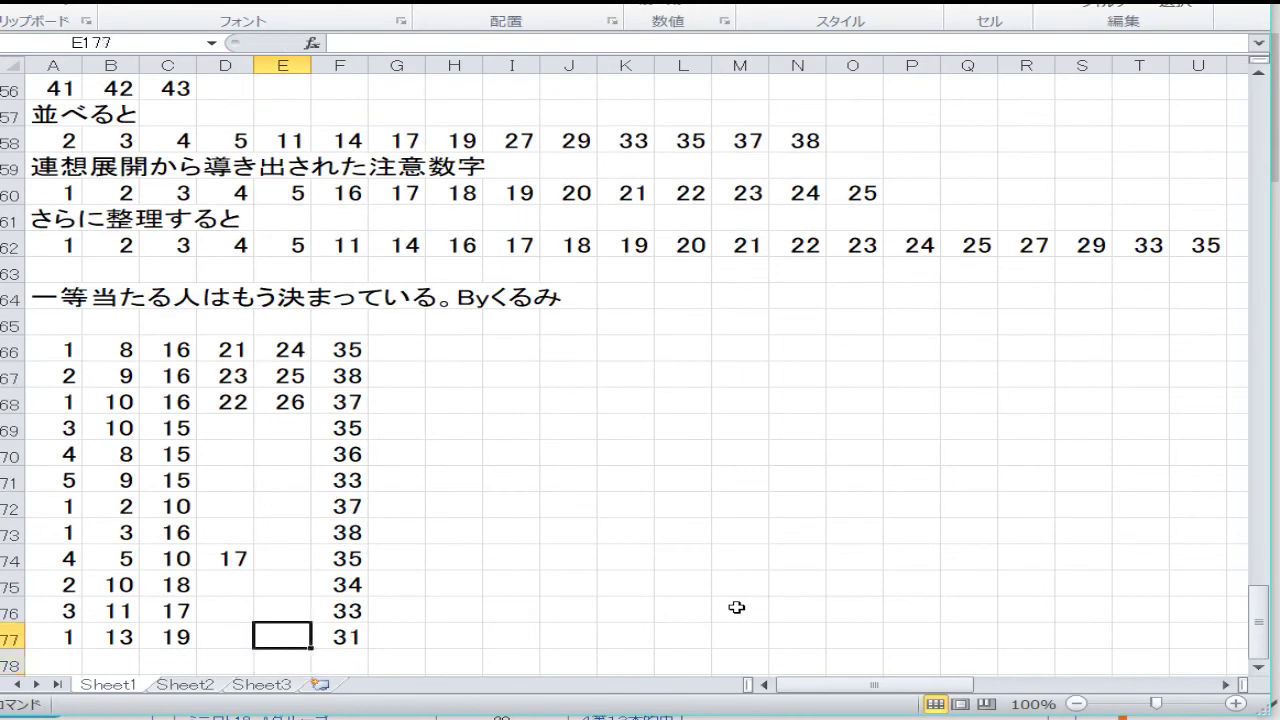
{"action": "key", "text": "Up"}
{"action": "key", "text": "Up"}
{"action": "key", "text": "Up"}
{"action": "key", "text": "Up"}
{"action": "key", "text": "Up"}
{"action": "key", "text": "Up"}
{"action": "key", "text": "Up"}
{"action": "key", "text": "Up"}
Complete the combination in row 169 with 20 in D169 and 23 in E169.
{"action": "key", "text": "Left"}
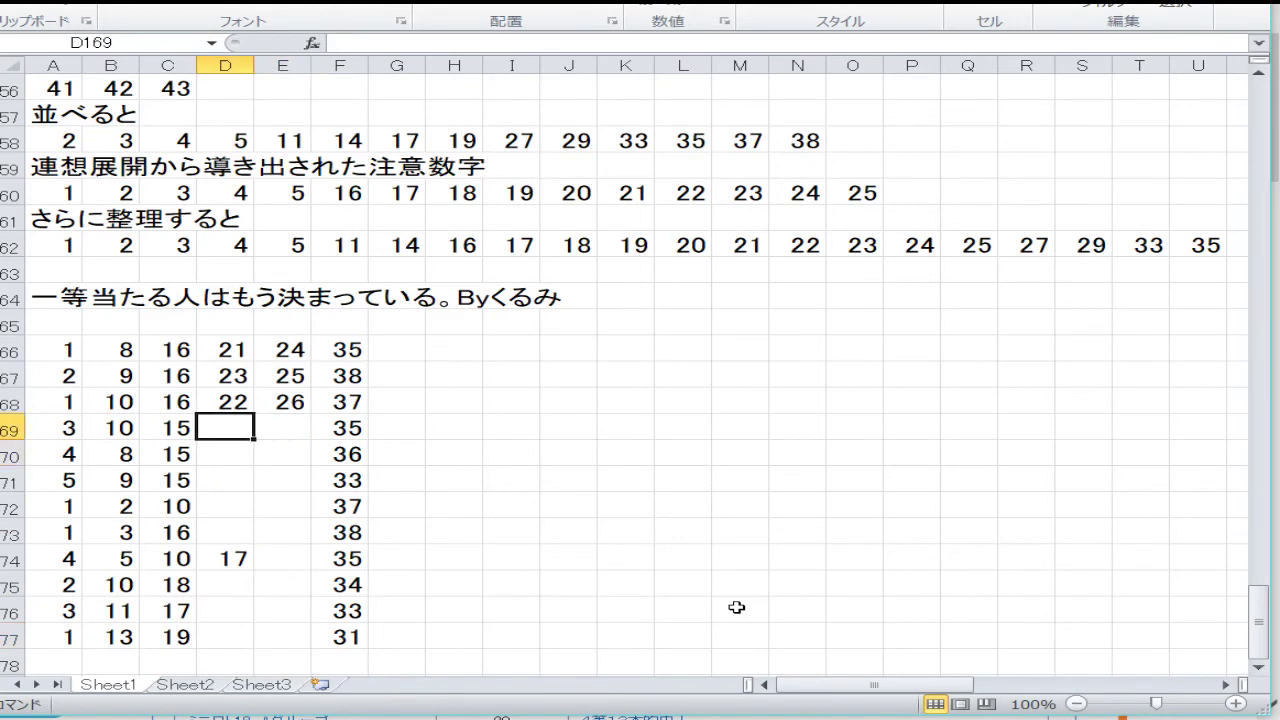
{"action": "type", "text": "20"}
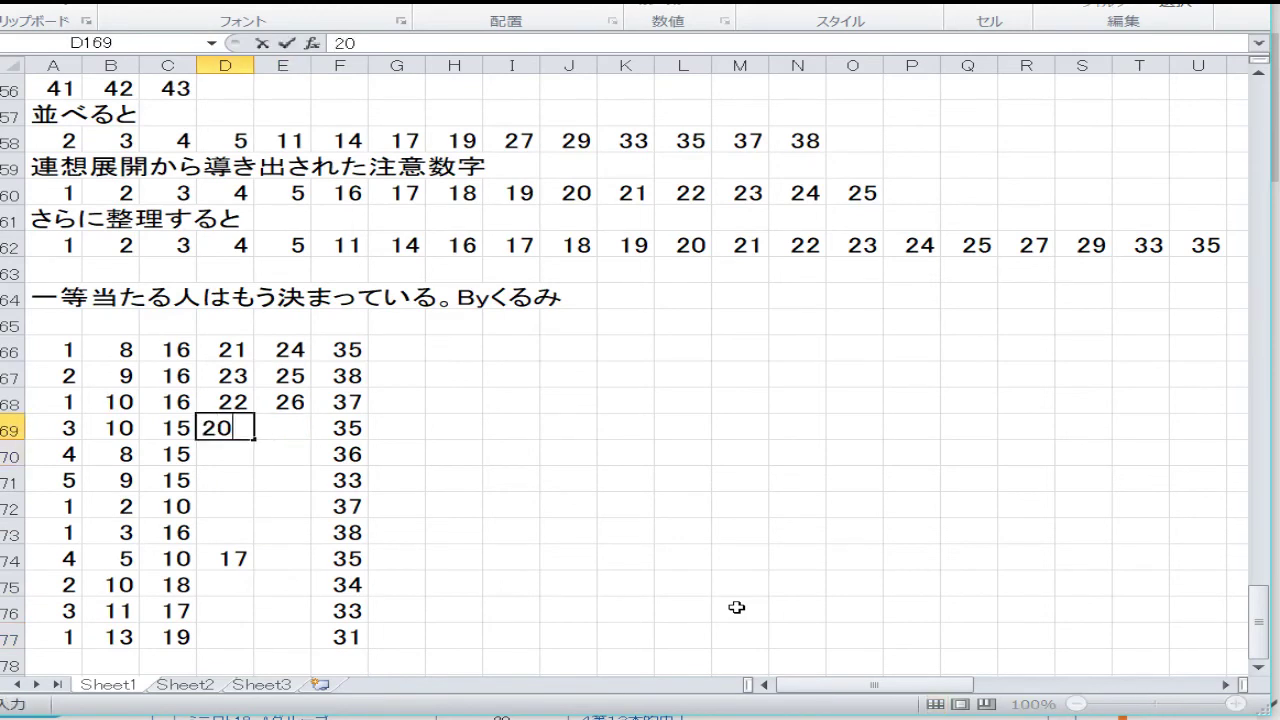
{"action": "key", "text": "Right"}
{"action": "type", "text": "23"}
{"action": "key", "text": "Return"}
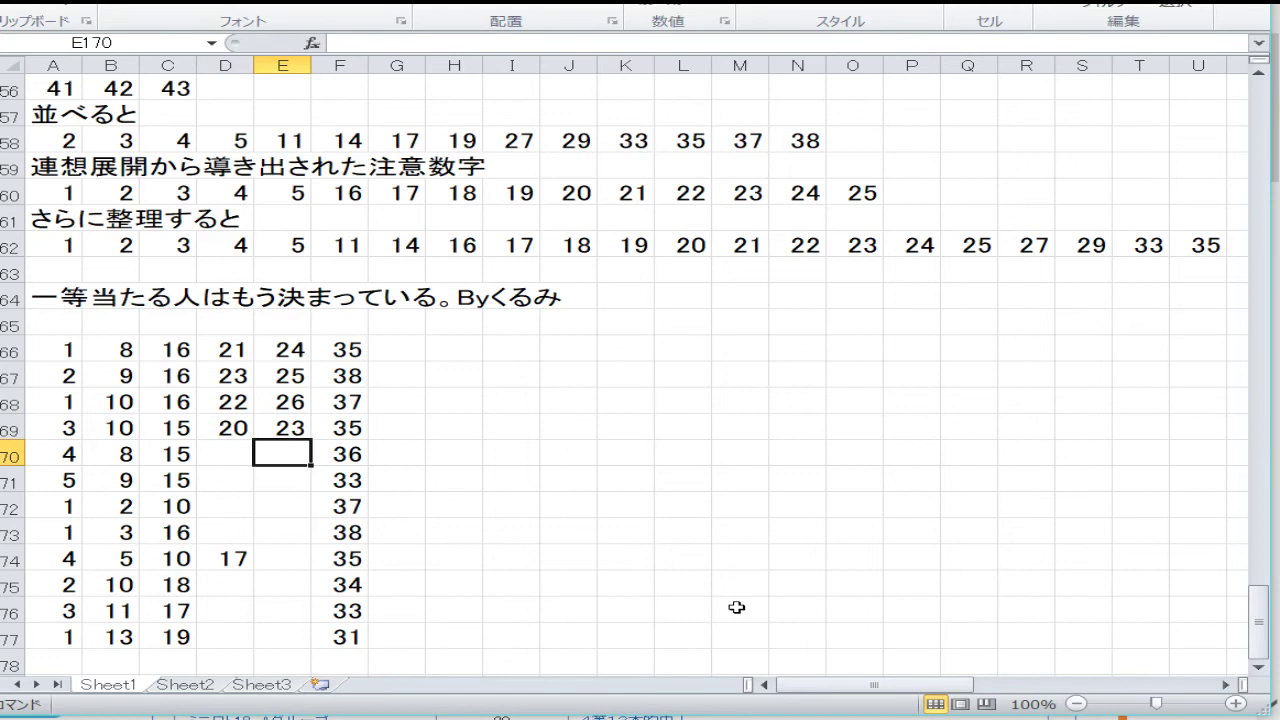
Complete the combination in row 170 with 21 in D170 and 22 in E170.
{"action": "key", "text": "Down"}
{"action": "key", "text": "Down"}
{"action": "key", "text": "Down"}
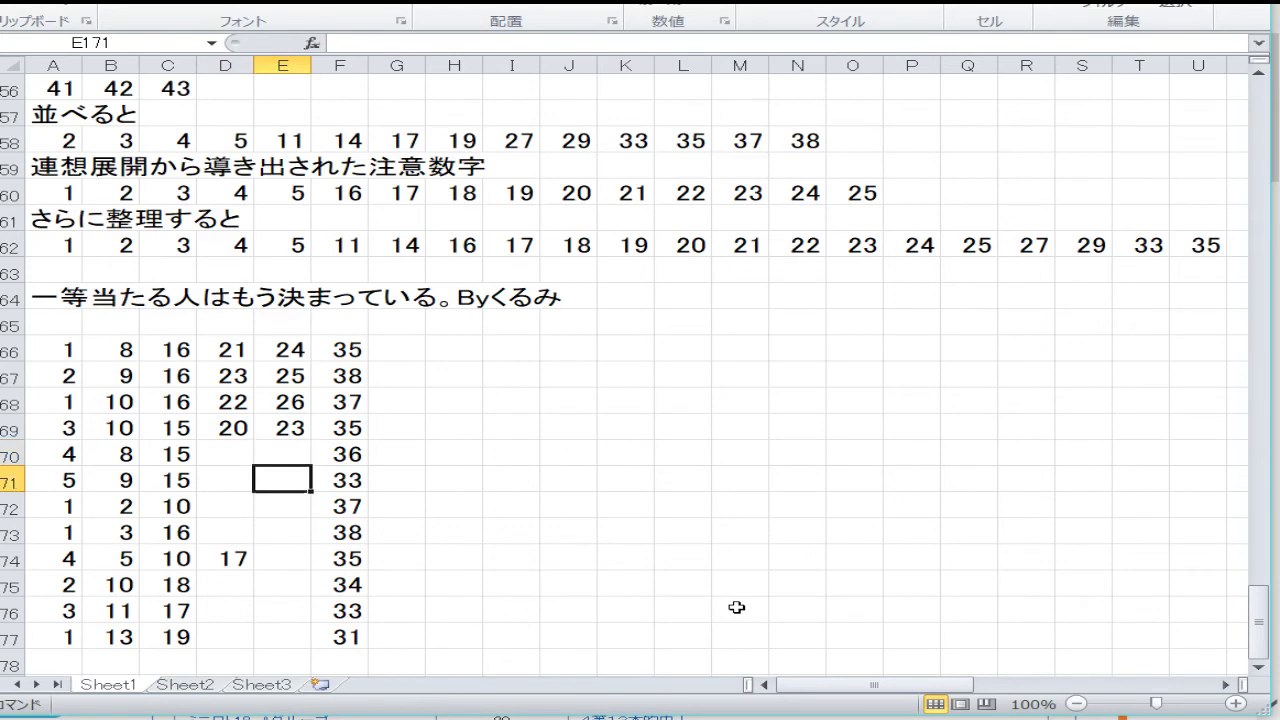
{"action": "key", "text": "Up"}
{"action": "key", "text": "Up"}
{"action": "key", "text": "Up"}
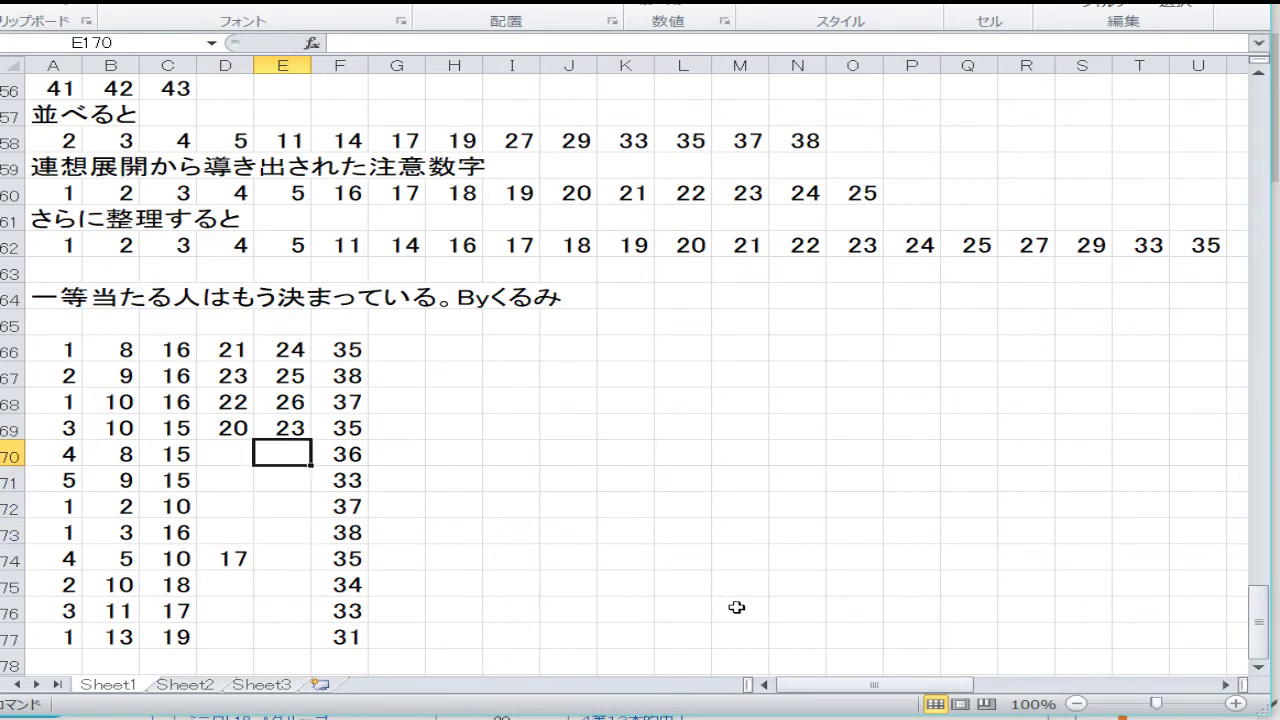
{"action": "key", "text": "Left"}
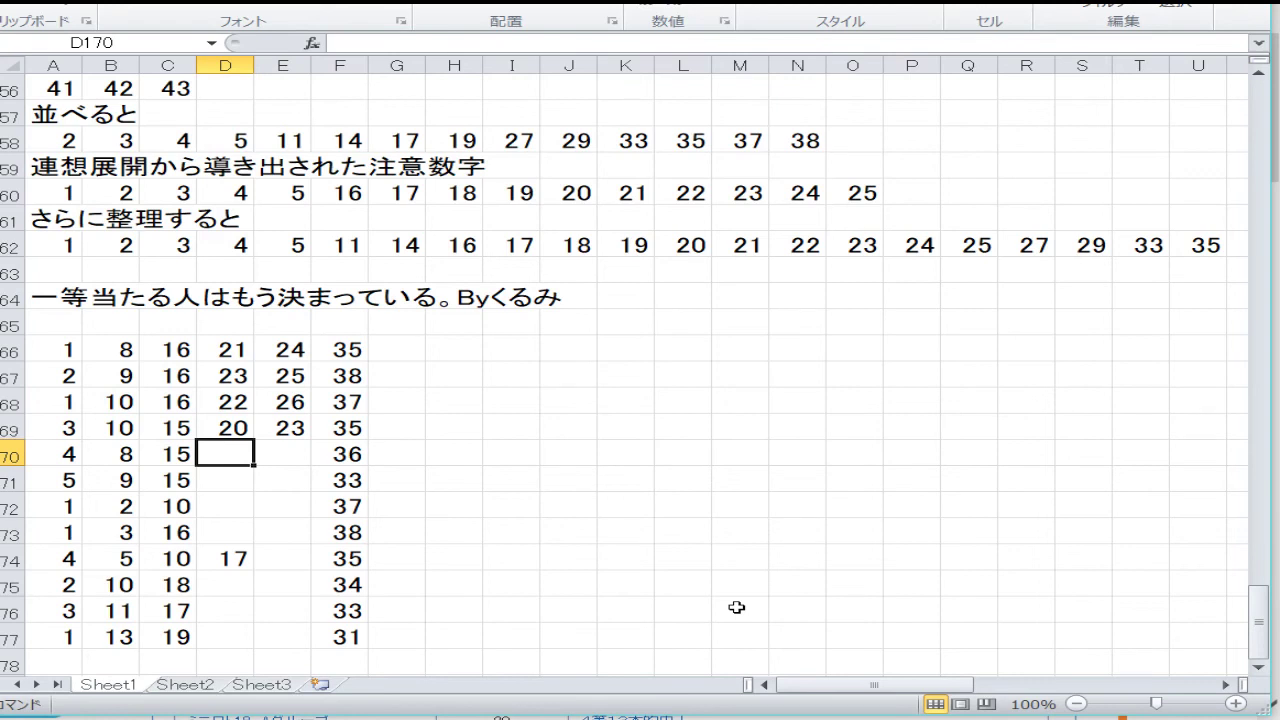
{"action": "type", "text": "21"}
{"action": "key", "text": "Right"}
{"action": "type", "text": "22"}
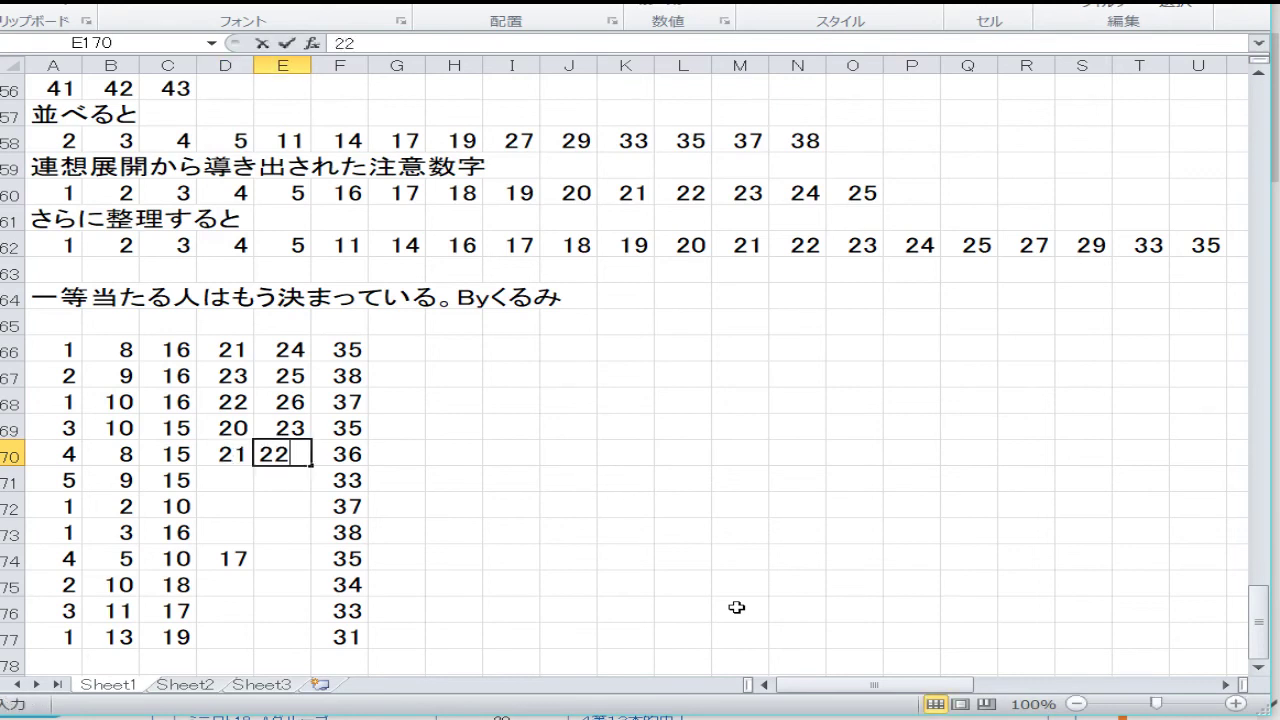
{"action": "key", "text": "Down"}
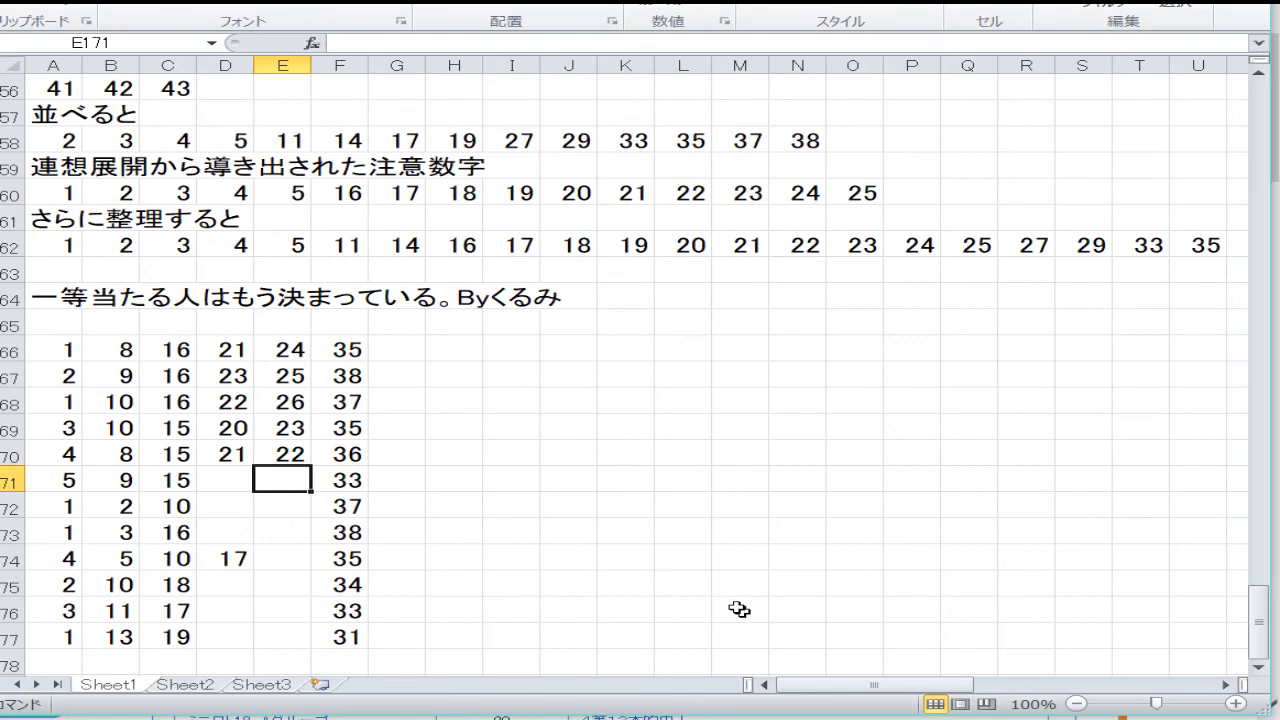
Compare the unfilled fourth-number cells in column D from row 171 downward with the combinations above.
{"action": "key", "text": "Left"}
{"action": "key", "text": "Down"}
{"action": "key", "text": "Down"}
{"action": "key", "text": "Down"}
{"action": "key", "text": "Down"}
{"action": "key", "text": "Down"}
{"action": "key", "text": "Down"}
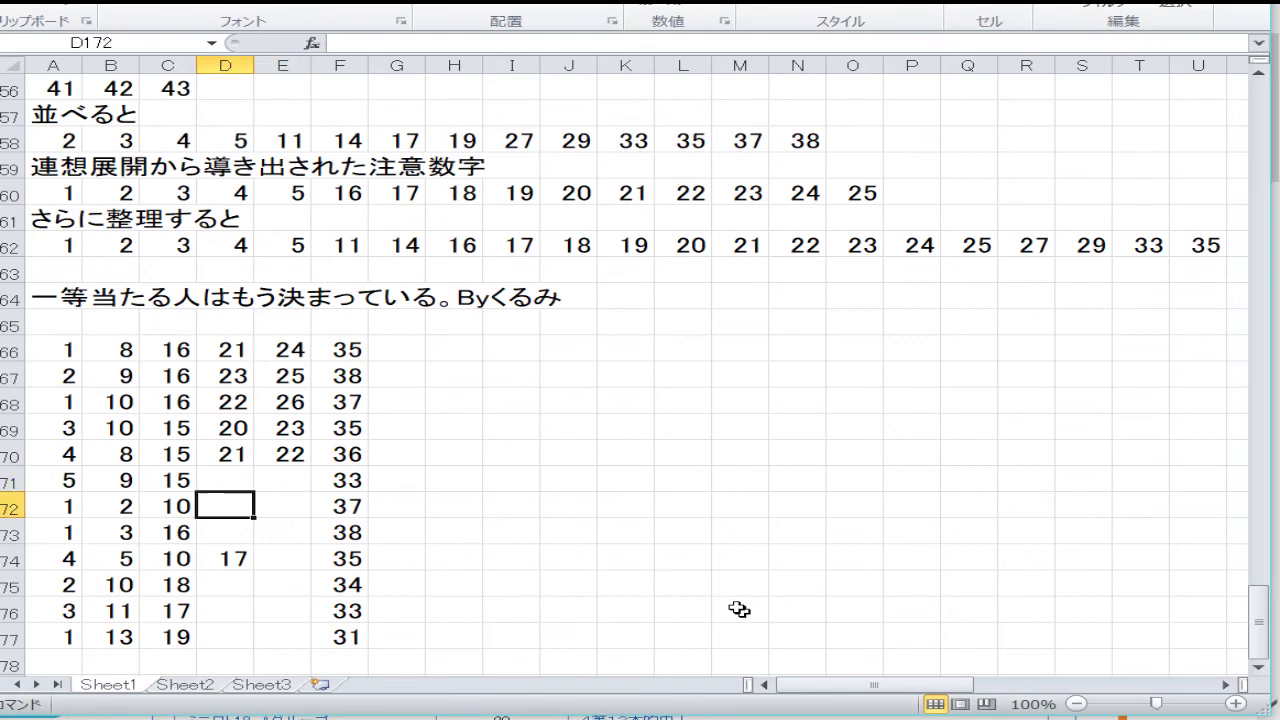
{"action": "key", "text": "Up"}
{"action": "key", "text": "Up"}
{"action": "key", "text": "Up"}
{"action": "key", "text": "Up"}
{"action": "key", "text": "Up"}
{"action": "key", "text": "Up"}
{"action": "key", "text": "Up"}
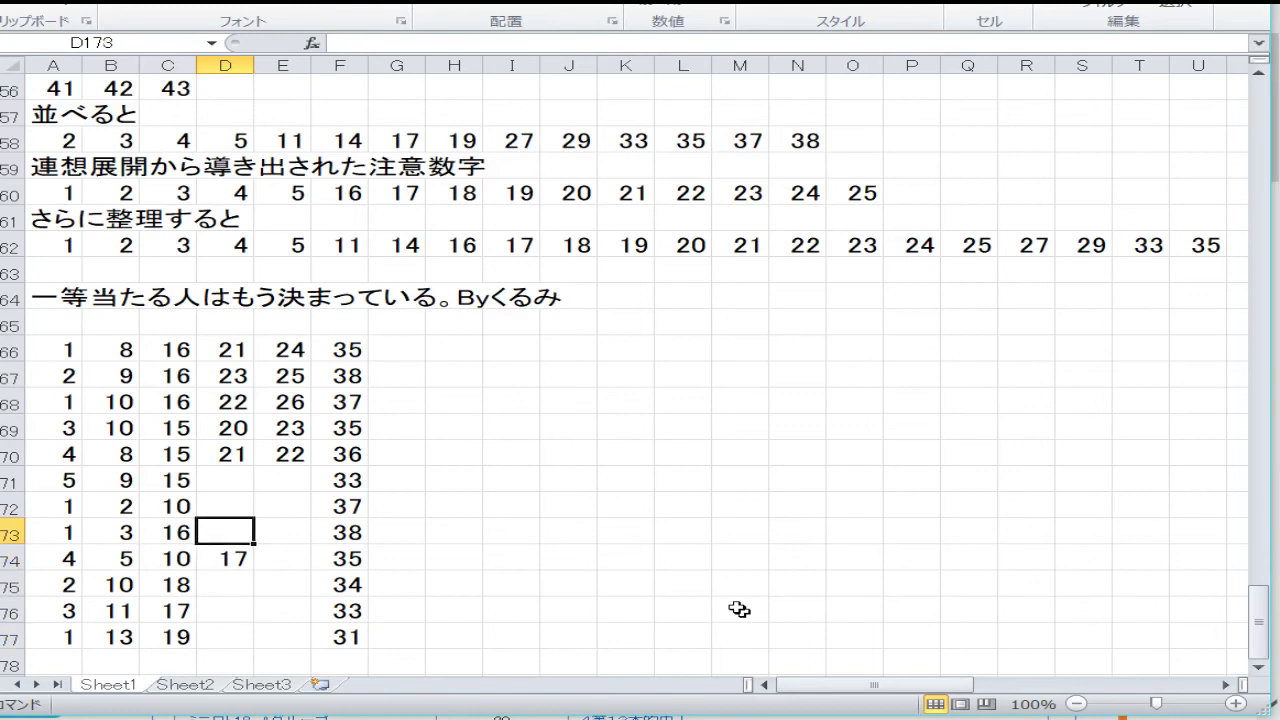
{"action": "key", "text": "Down"}
{"action": "key", "text": "Down"}
{"action": "key", "text": "Up"}
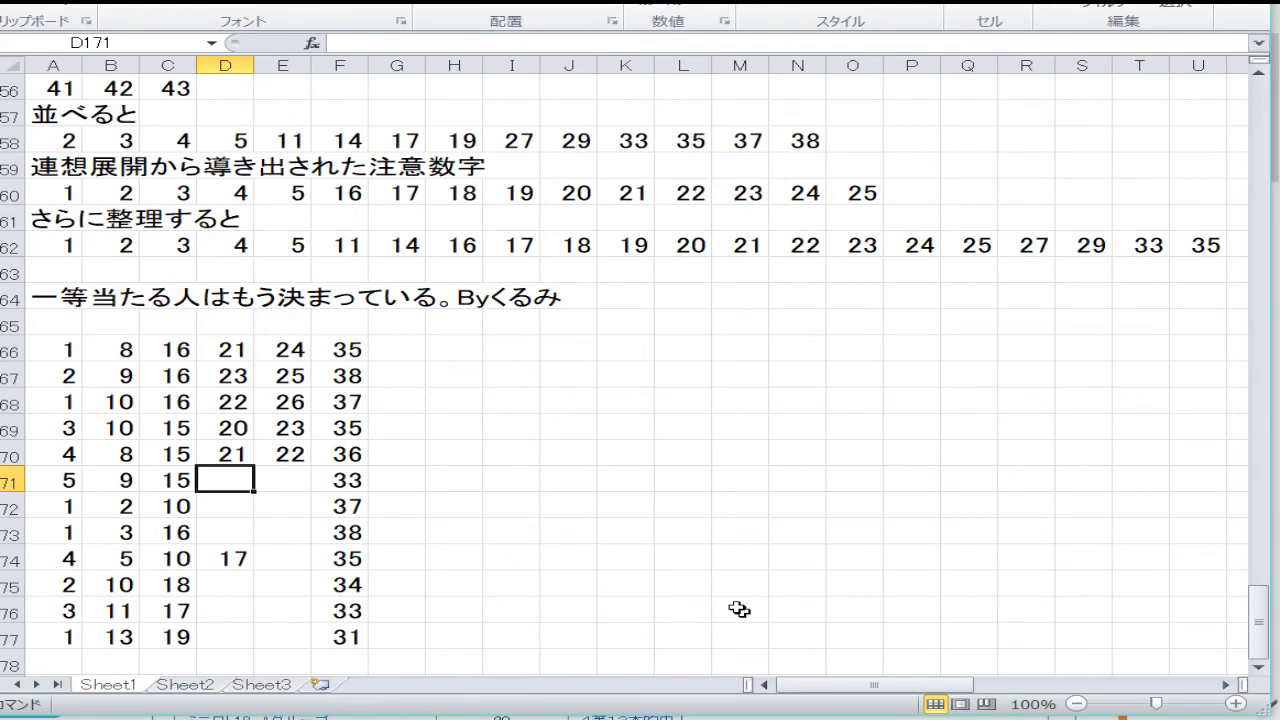
Complete the combination in row 171 with 24 in D171 and 25 in E171.
{"action": "type", "text": "24"}
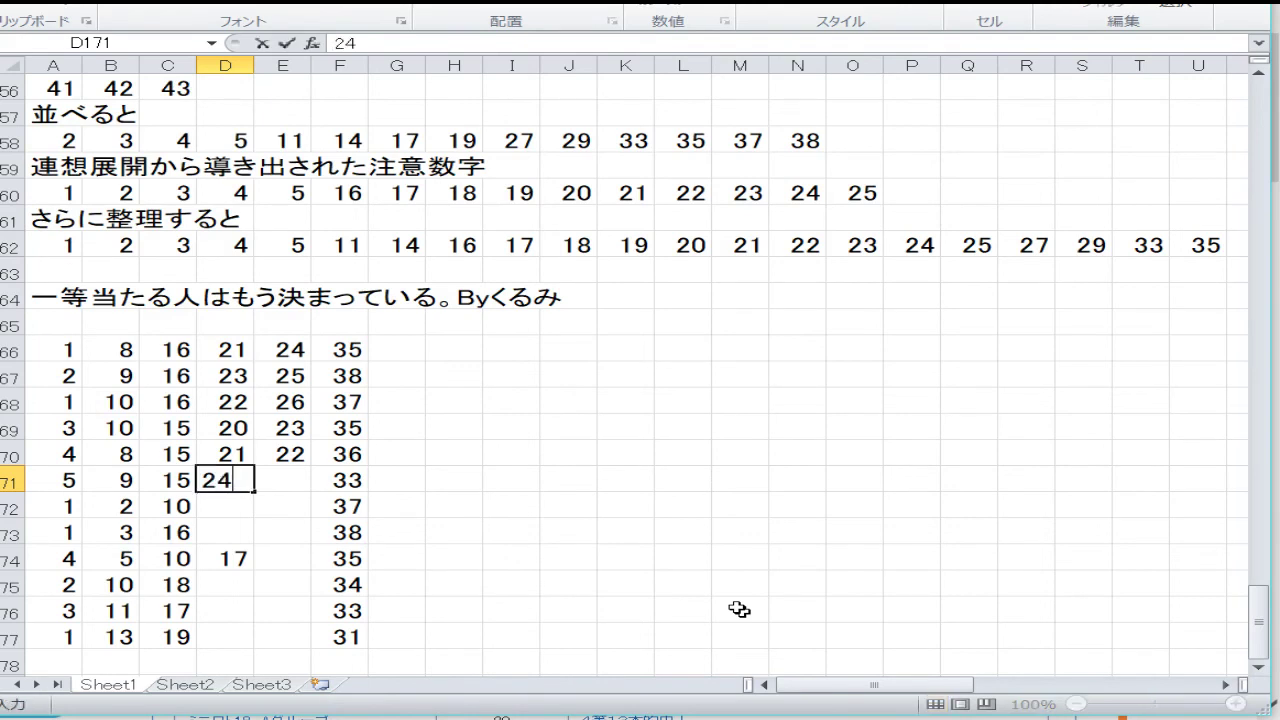
{"action": "key", "text": "Tab"}
{"action": "type", "text": "25"}
{"action": "key", "text": "Down"}
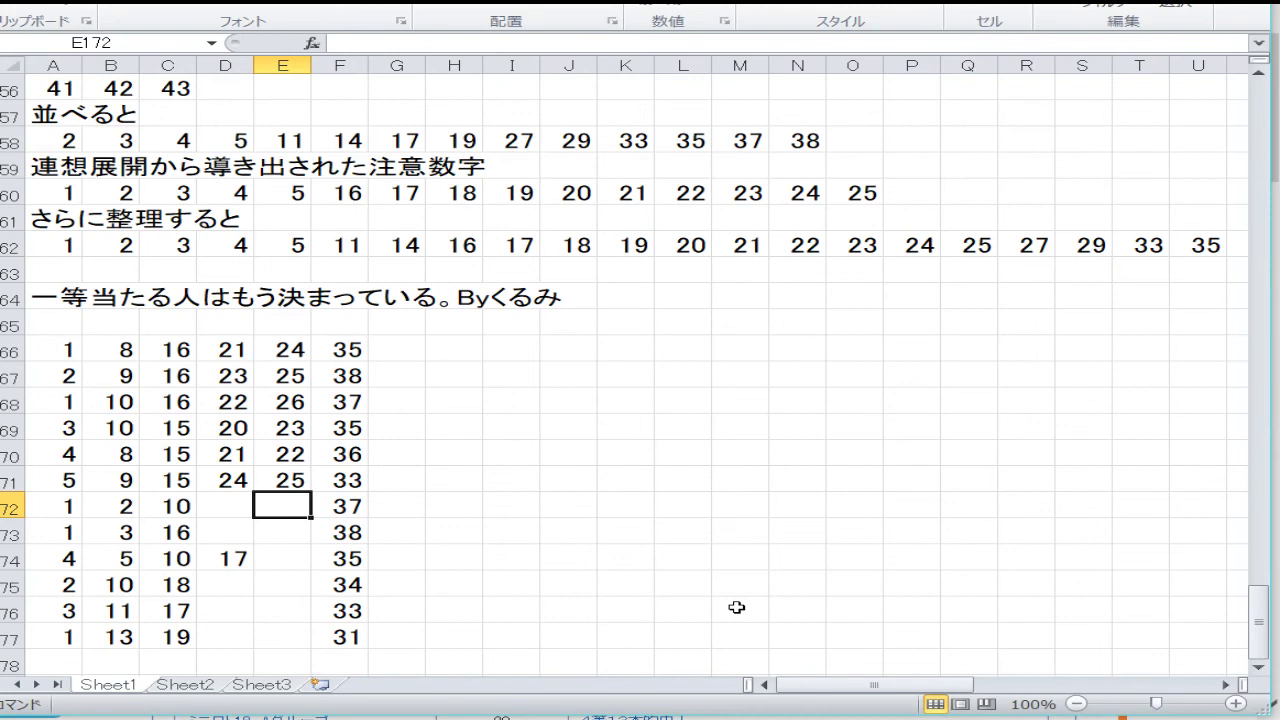
Complete the combination in row 172 with 19 in D172 and 20 in E172.
{"action": "key", "text": "Left"}
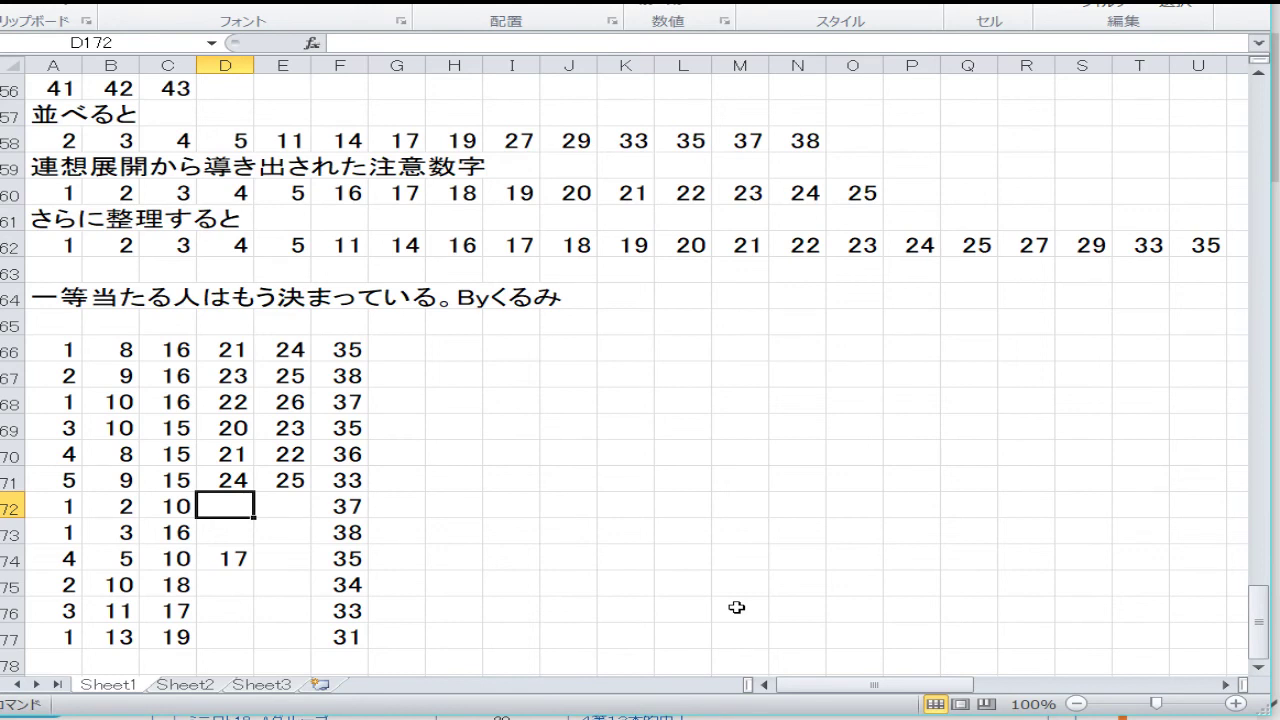
{"action": "type", "text": "19"}
{"action": "key", "text": "Right"}
{"action": "type", "text": "20"}
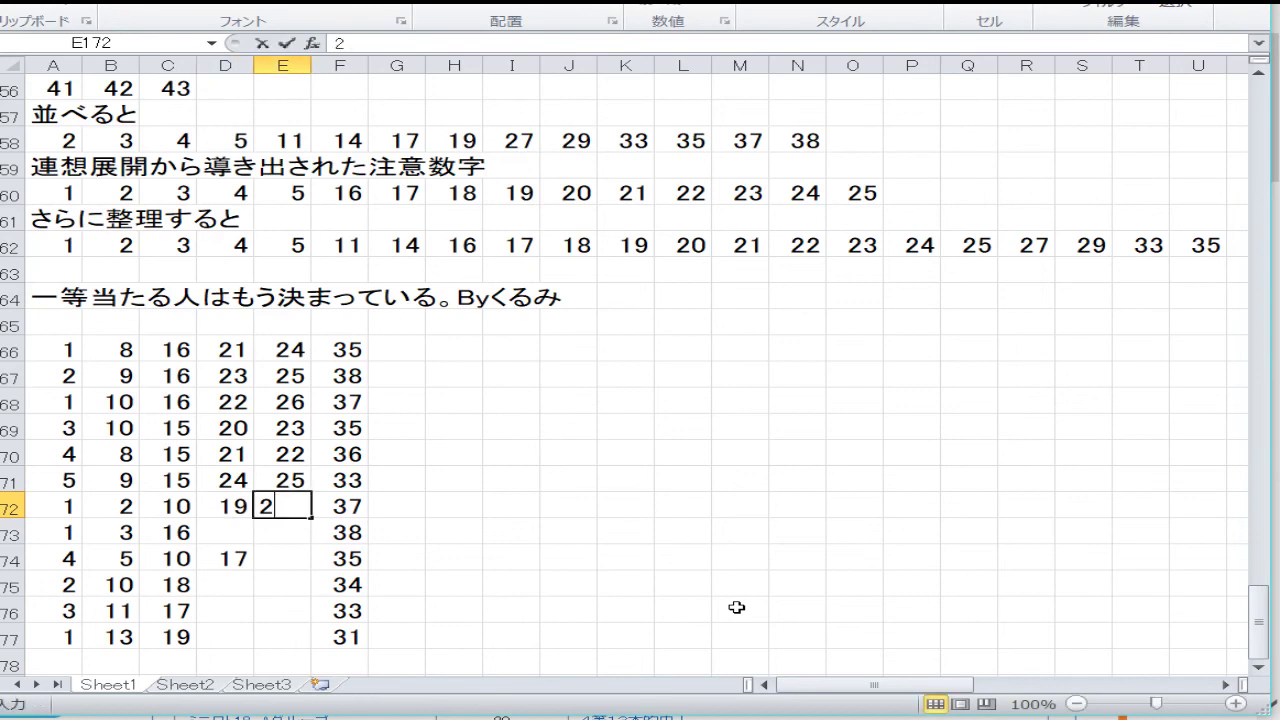
{"action": "key", "text": "Return"}
Complete row 173 with 22 in D173 and 24 in E173, and row 174 with 25 in E174.
{"action": "key", "text": "Left"}
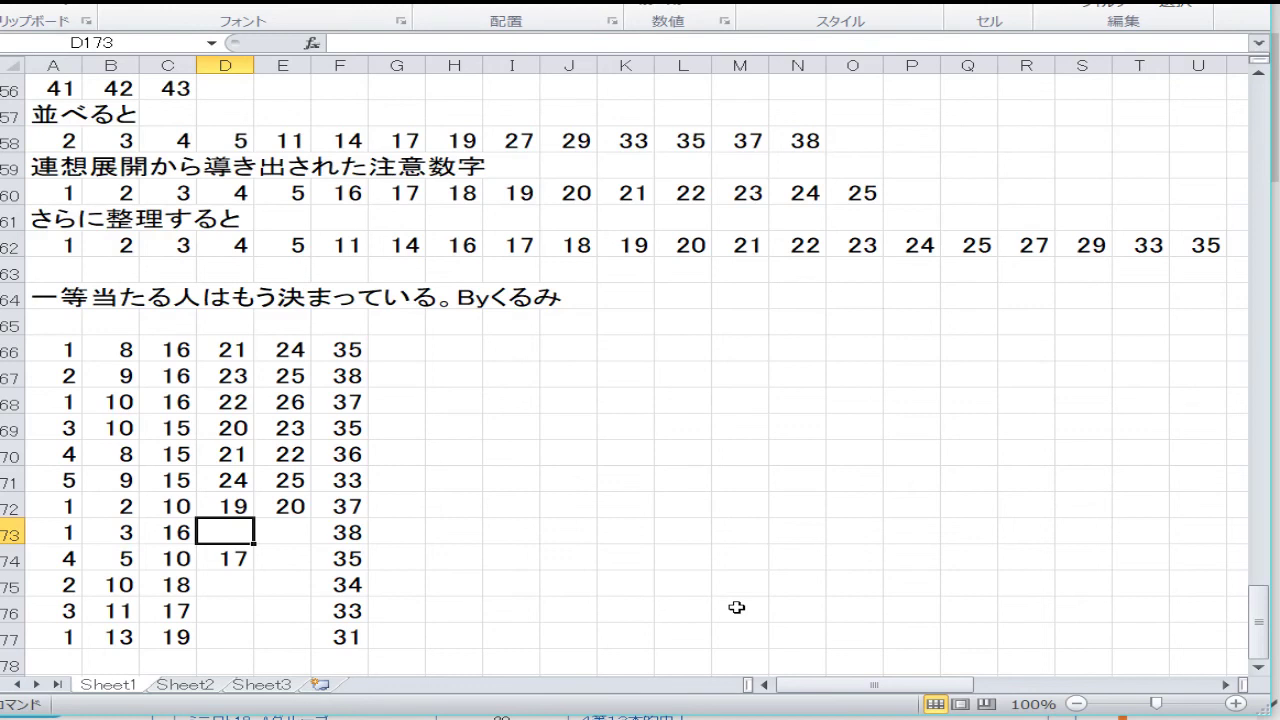
{"action": "type", "text": "22"}
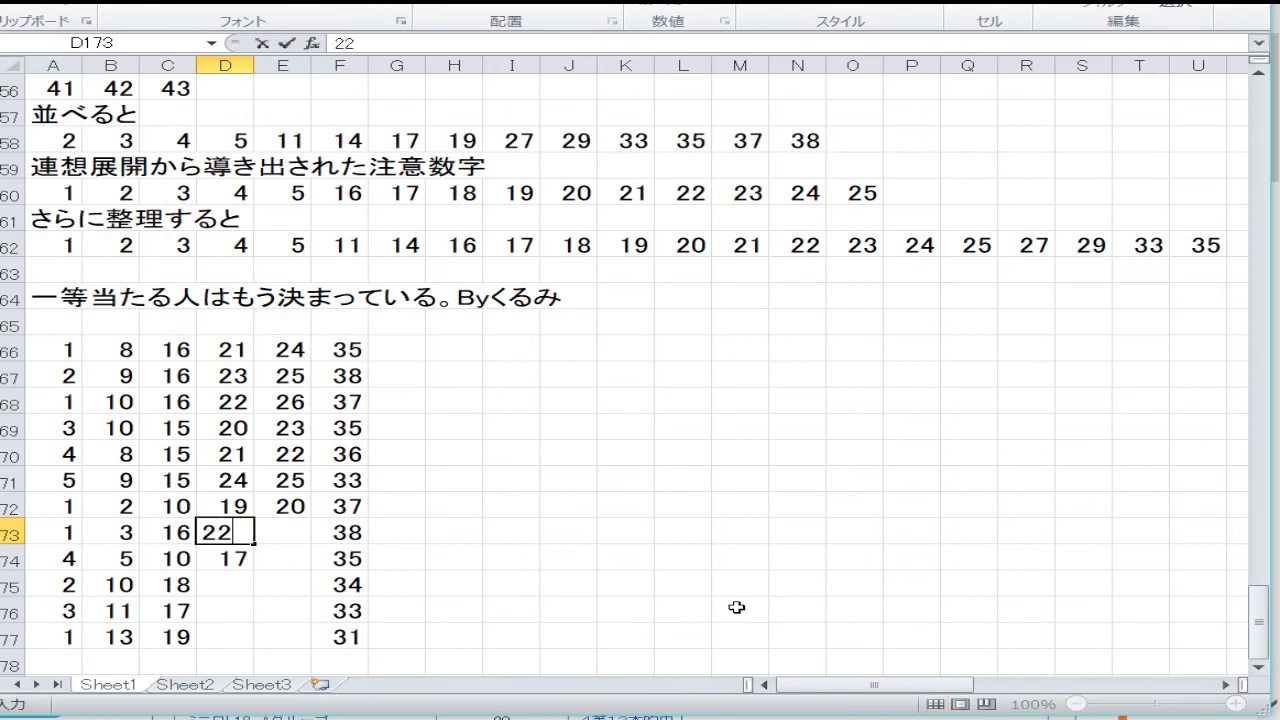
{"action": "key", "text": "Tab"}
{"action": "type", "text": "2"}
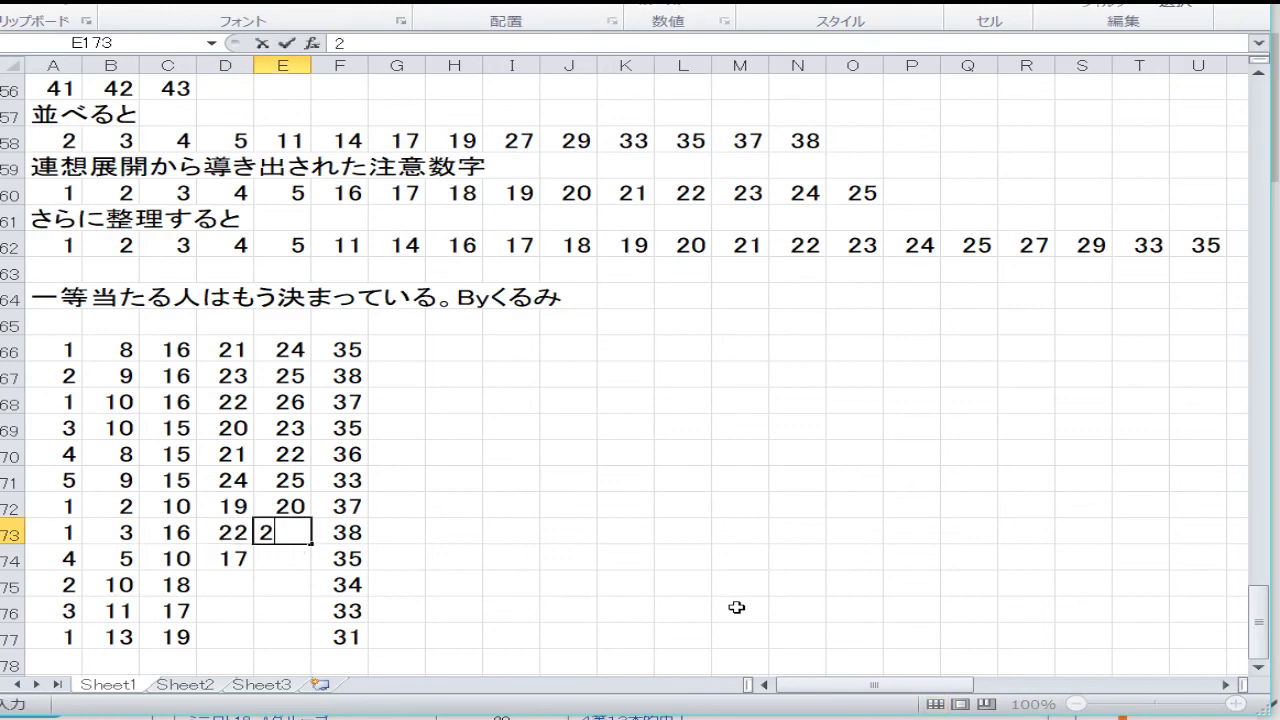
{"action": "type", "text": "4"}
{"action": "key", "text": "Return"}
{"action": "type", "text": "25"}
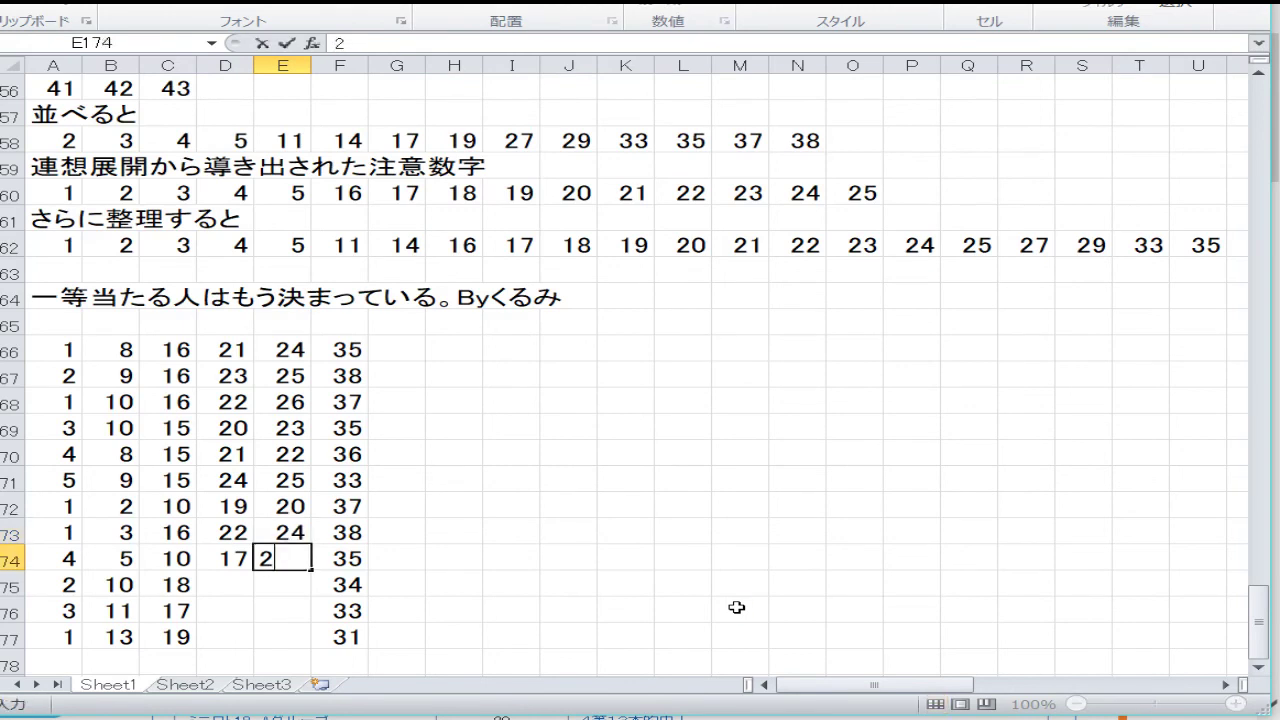
{"action": "key", "text": "Return"}
Complete the combination in row 175 with 22 in D175 and 23 in E175.
{"action": "key", "text": "Left"}
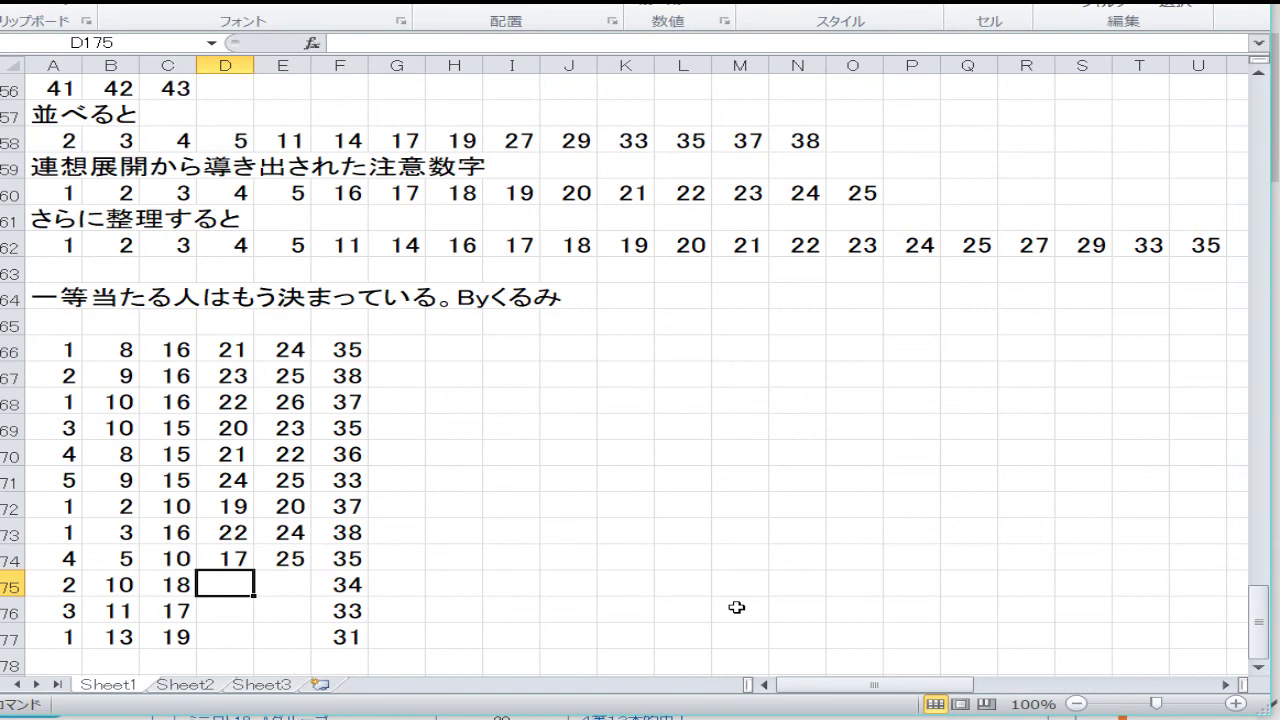
{"action": "type", "text": "22"}
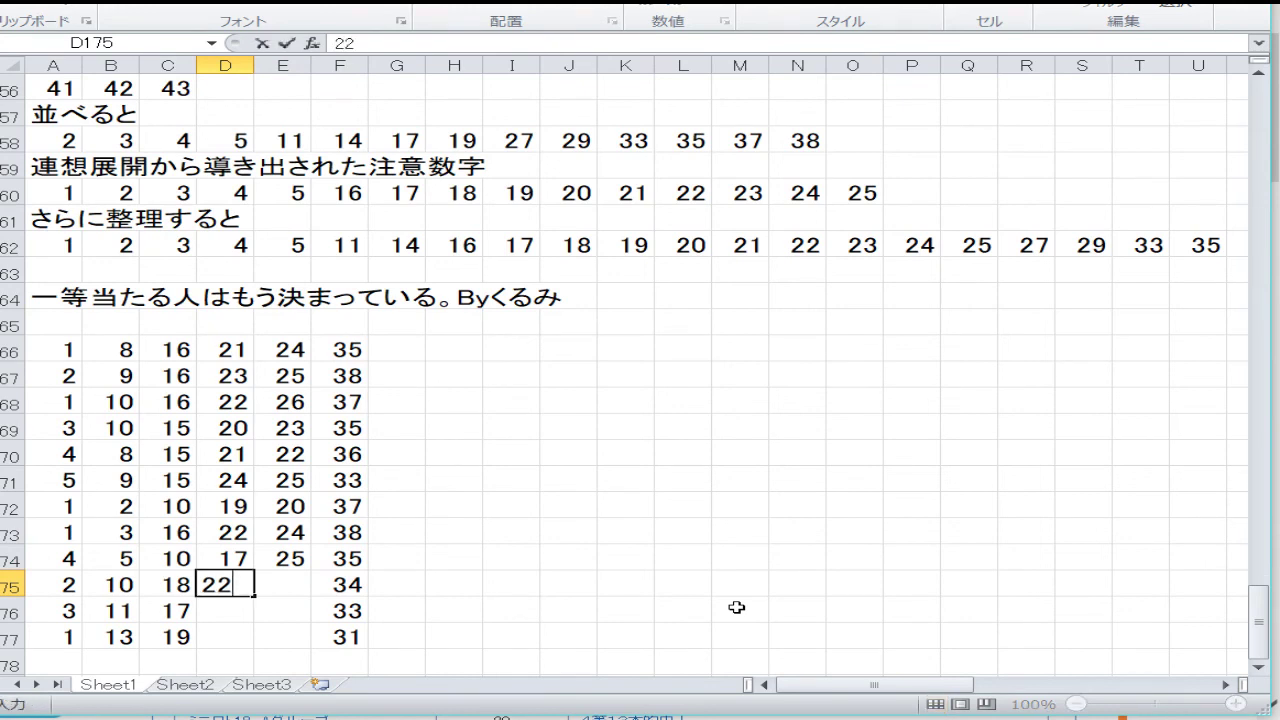
{"action": "key", "text": "Tab"}
{"action": "type", "text": "2"}
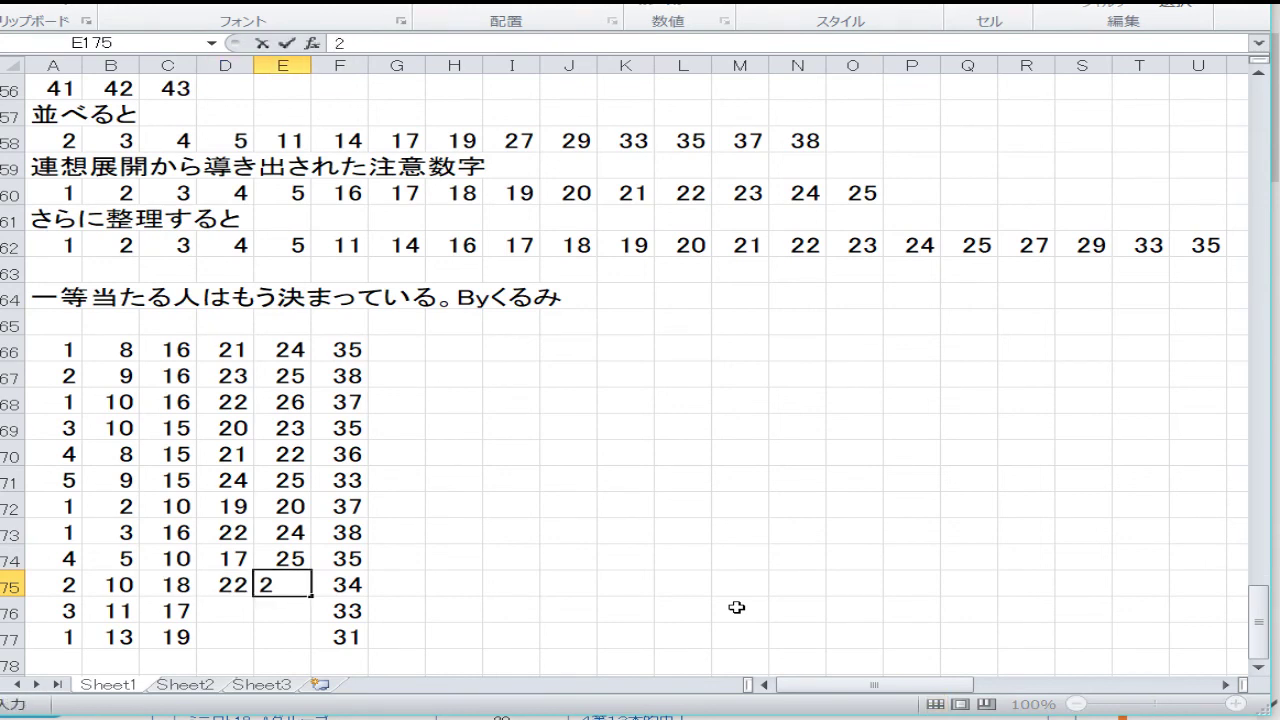
{"action": "type", "text": "3"}
{"action": "key", "text": "Return"}
Complete the combination in row 176 with 21 in D176 and 24 in E176.
{"action": "key", "text": "Left"}
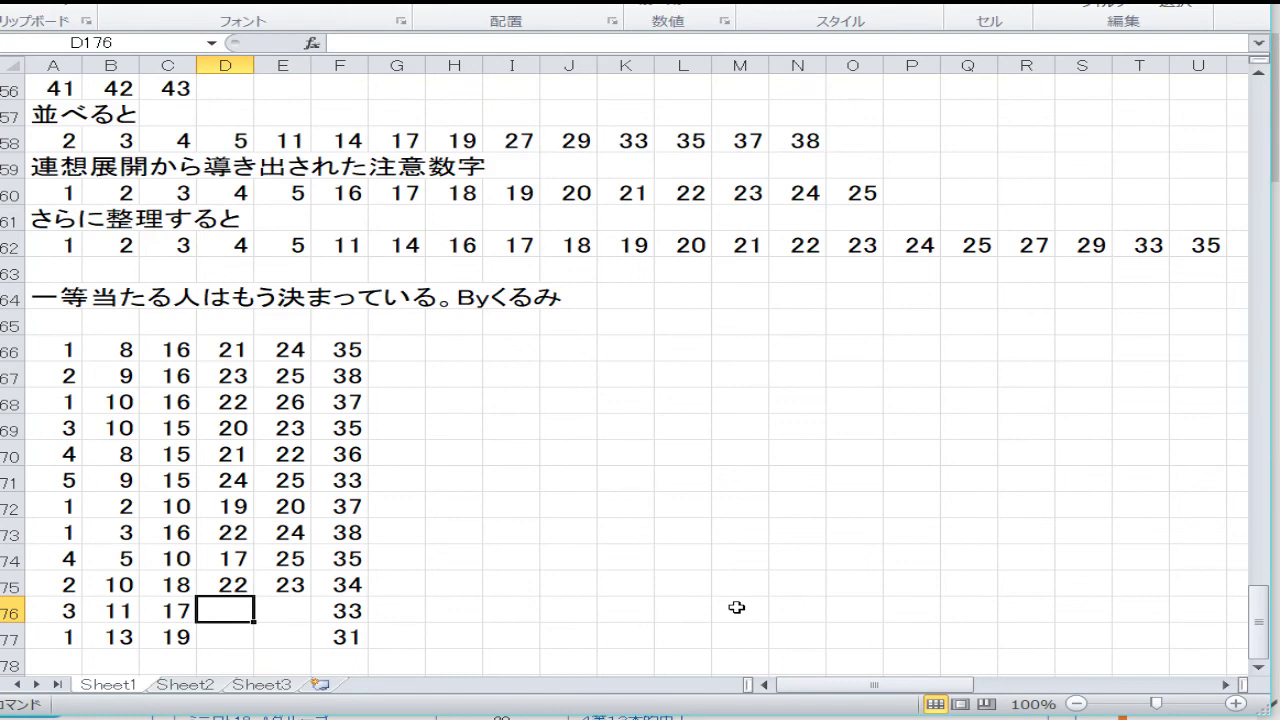
{"action": "type", "text": "21"}
{"action": "key", "text": "Tab"}
{"action": "type", "text": "24"}
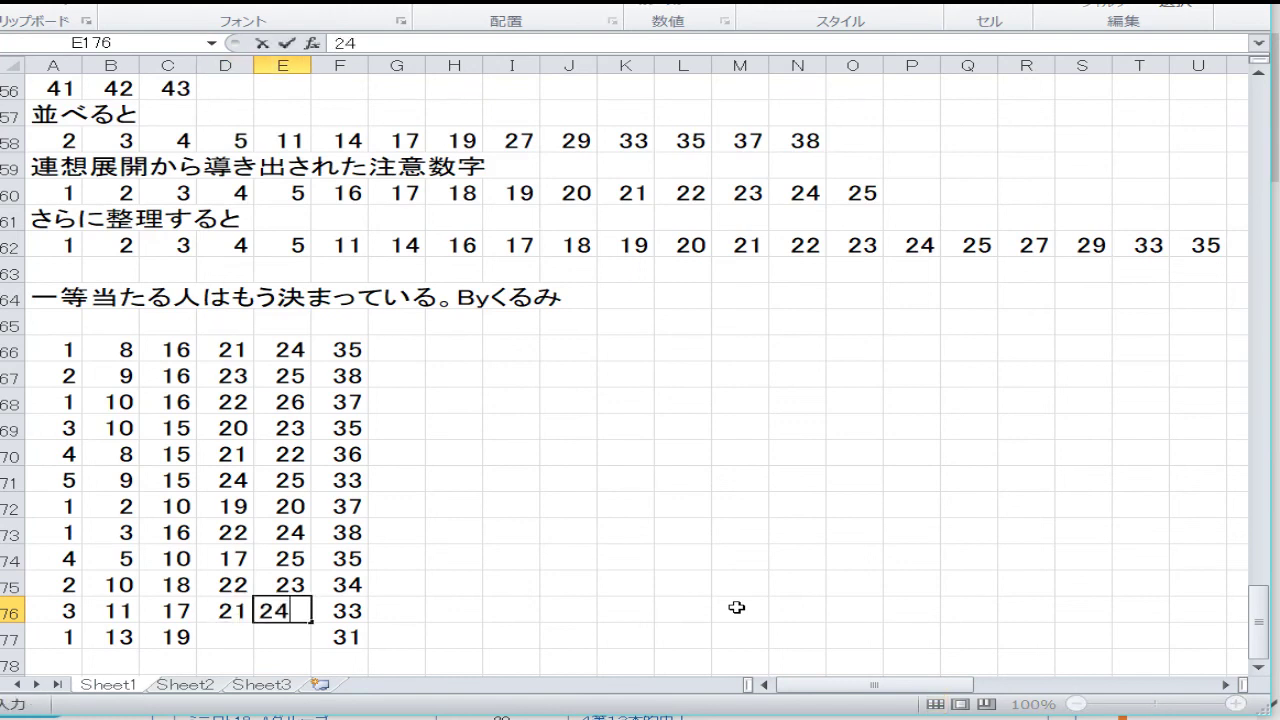
{"action": "key", "text": "Return"}
Complete the combination in row 177 with 20 in D177 and 23 in E177.
{"action": "key", "text": "Left"}
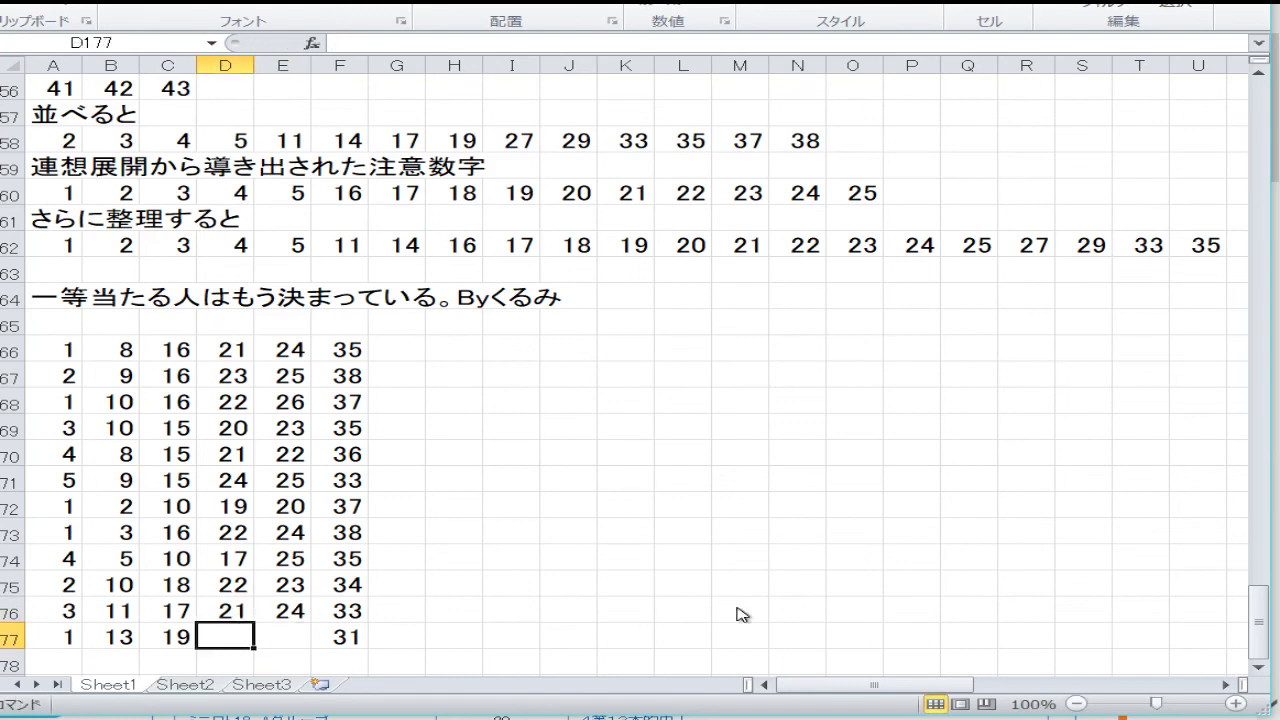
{"action": "type", "text": "20"}
{"action": "key", "text": "Tab"}
{"action": "type", "text": "23"}
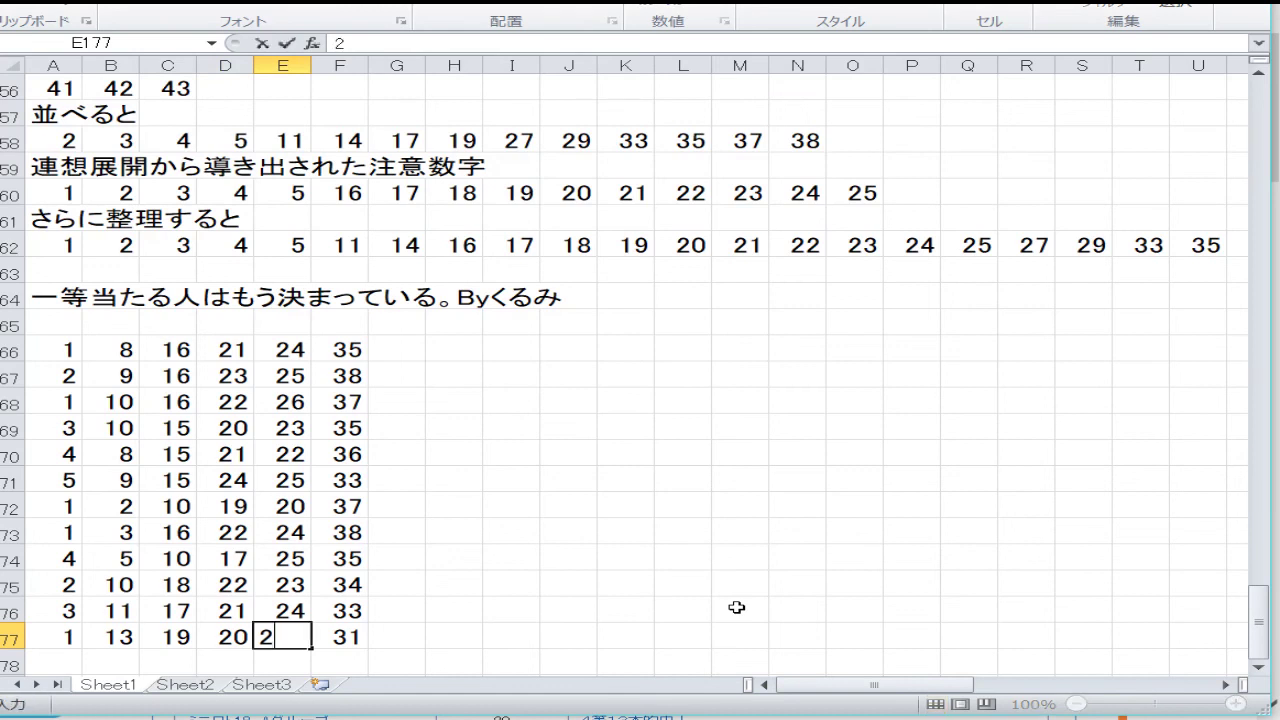
{"action": "key", "text": "Return"}
Review the finished six-number combinations from row 177 back up to row 166.
{"action": "key", "text": "Up"}
{"action": "key", "text": "Up"}
{"action": "key", "text": "Up"}
{"action": "key", "text": "Up"}
{"action": "key", "text": "Up"}
{"action": "key", "text": "Up"}
{"action": "key", "text": "Up"}
{"action": "key", "text": "Up"}
{"action": "key", "text": "Up"}
{"action": "key", "text": "Up"}
{"action": "key", "text": "Up"}
{"action": "key", "text": "Up"}
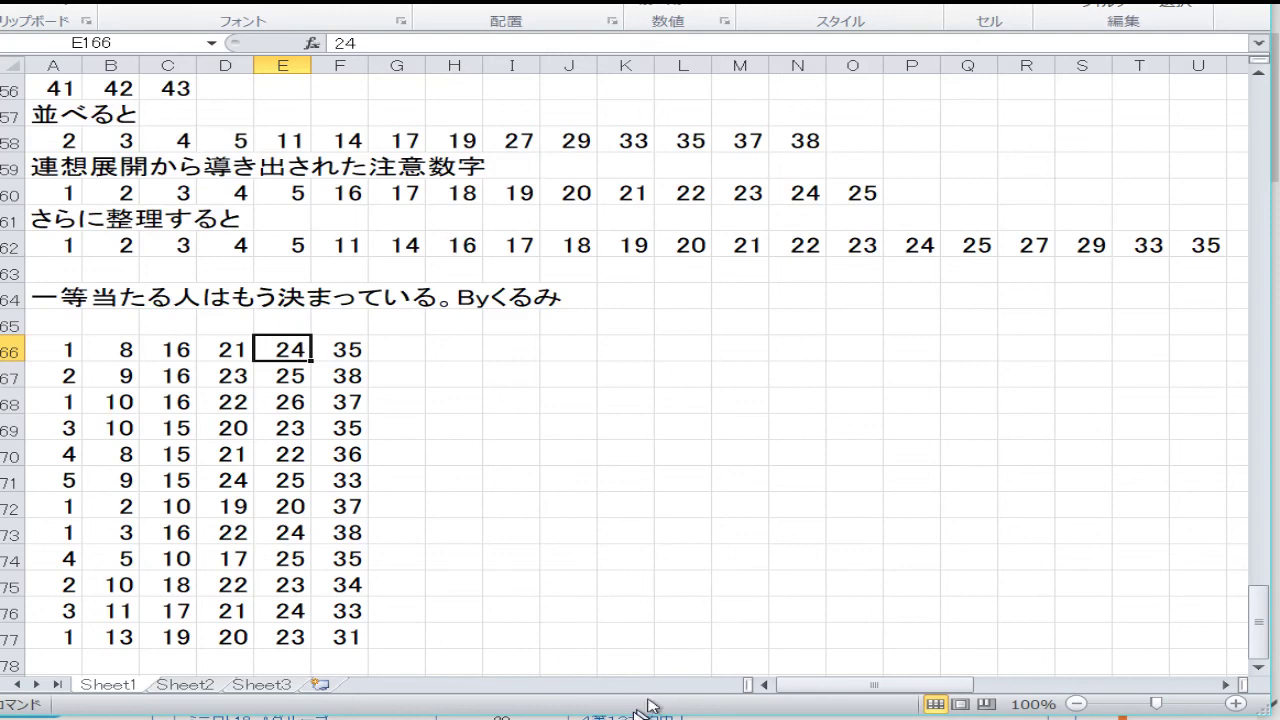
{"action": "mouse_move", "coordinate": [35, 352]}
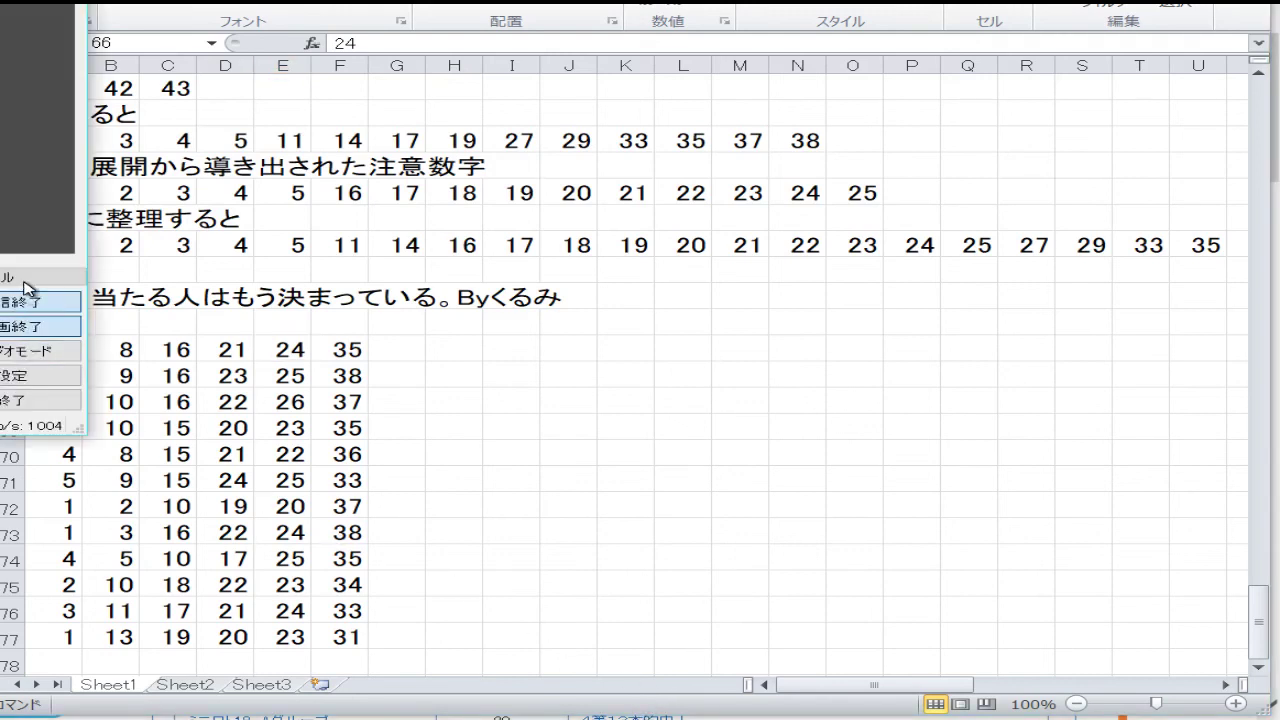